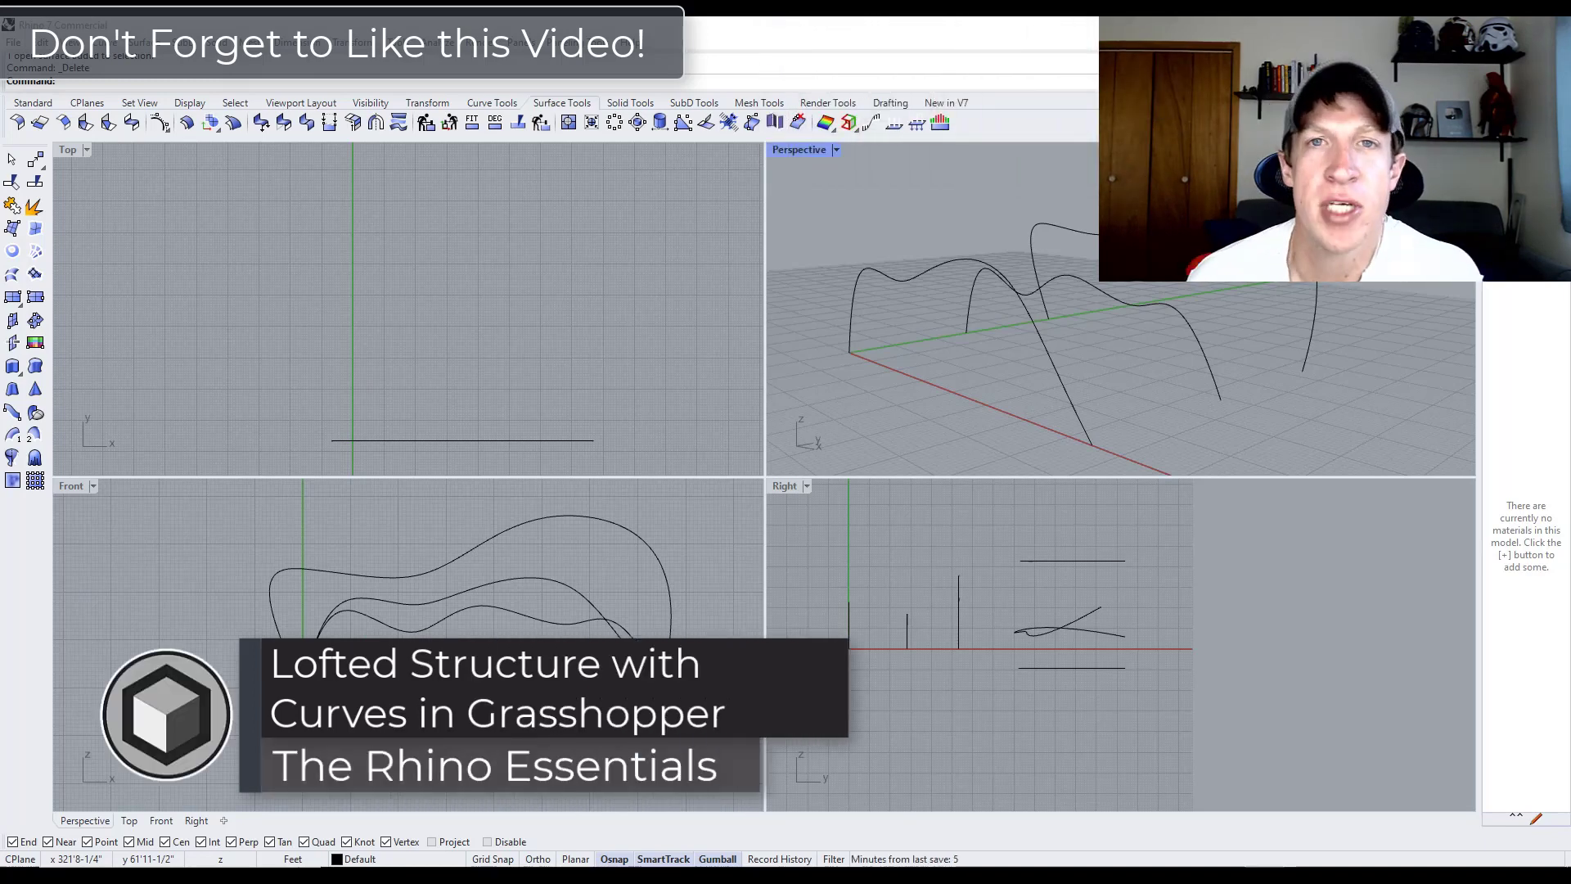
Orbit the Perspective view, then window-select the three wavy section curves.
{"action": "right_click_drag", "start_coordinate": [940, 345], "coordinate": [878, 227]}
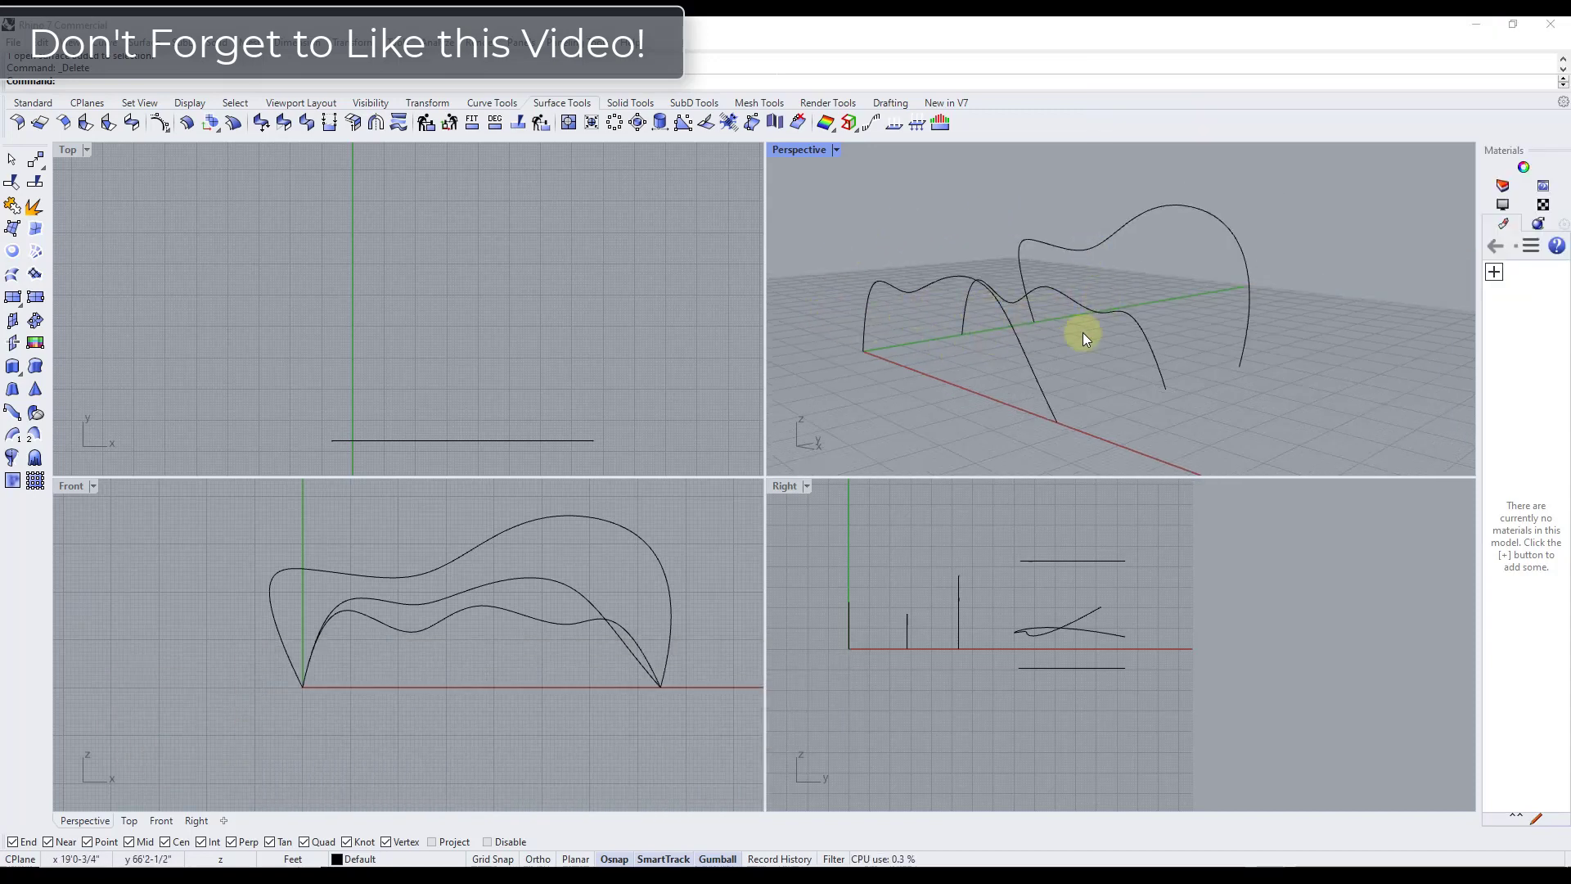
{"action": "mouse_move", "coordinate": [1083, 333]}
{"action": "right_mouse_down"}
{"action": "mouse_move", "coordinate": [922, 312]}
{"action": "mouse_move", "coordinate": [968, 284]}
{"action": "mouse_move", "coordinate": [1073, 284]}
{"action": "mouse_move", "coordinate": [1078, 327]}
{"action": "right_mouse_up"}
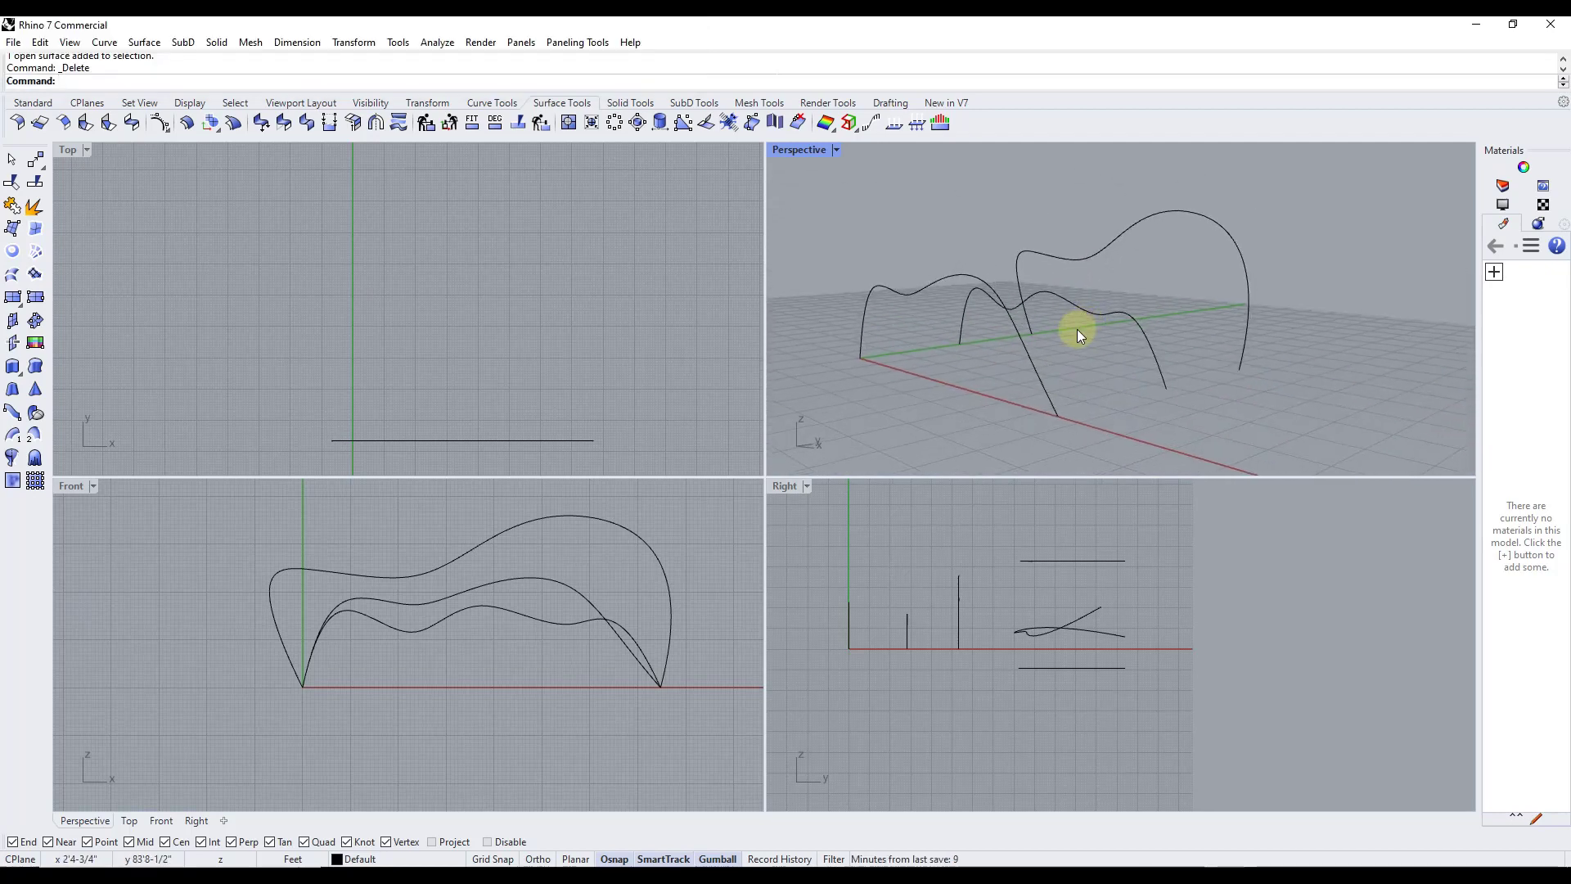
{"action": "right_click_drag", "start_coordinate": [1036, 378], "coordinate": [1033, 372]}
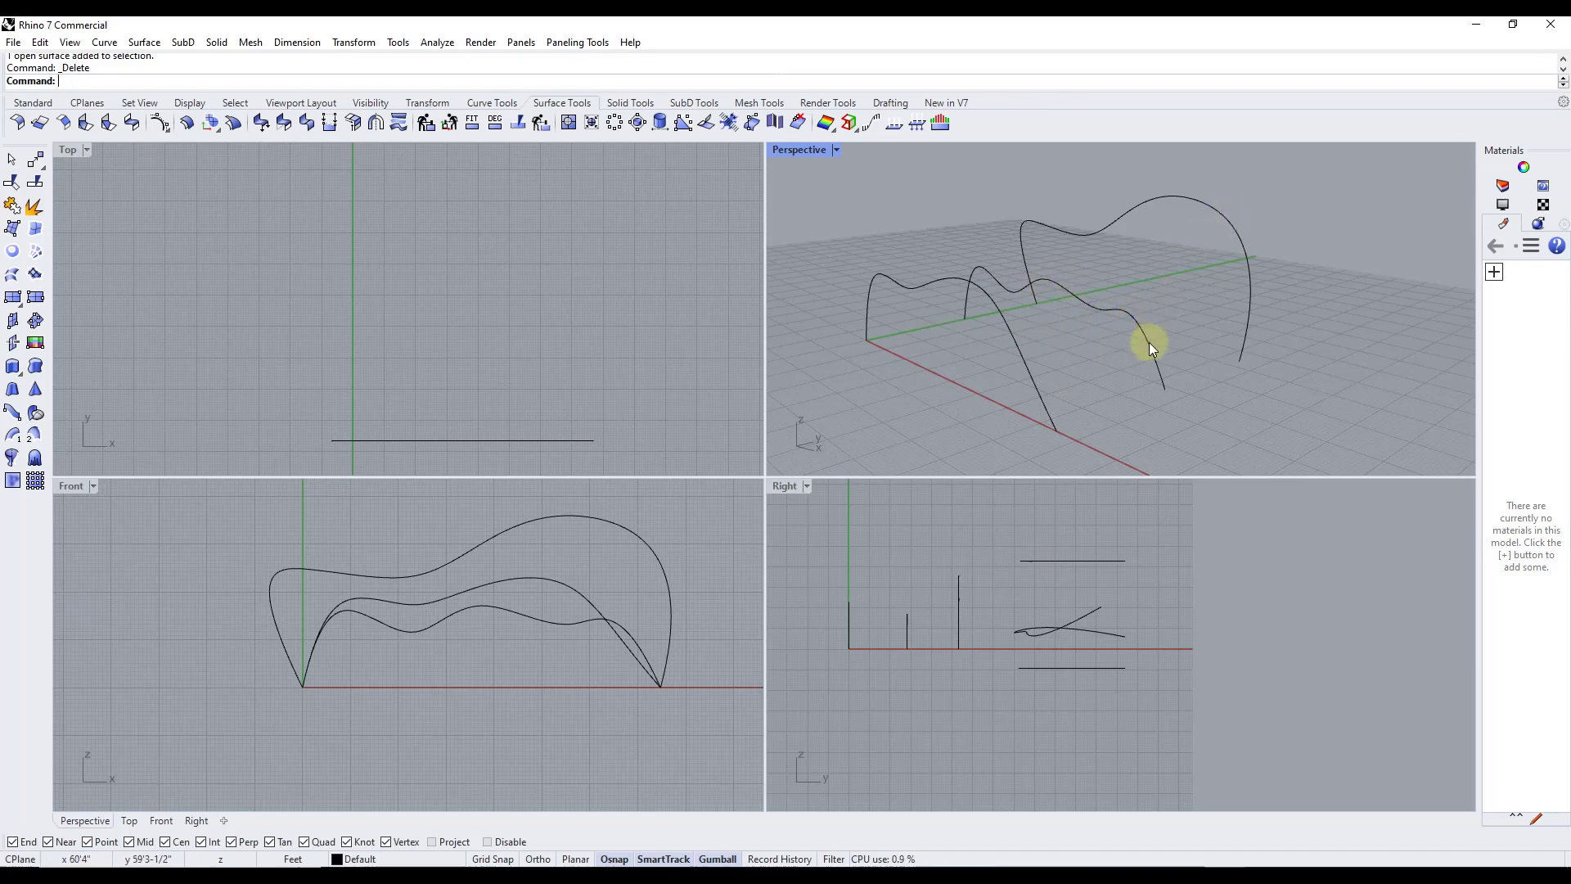
{"action": "right_click_drag", "start_coordinate": [1149, 342], "coordinate": [1149, 321]}
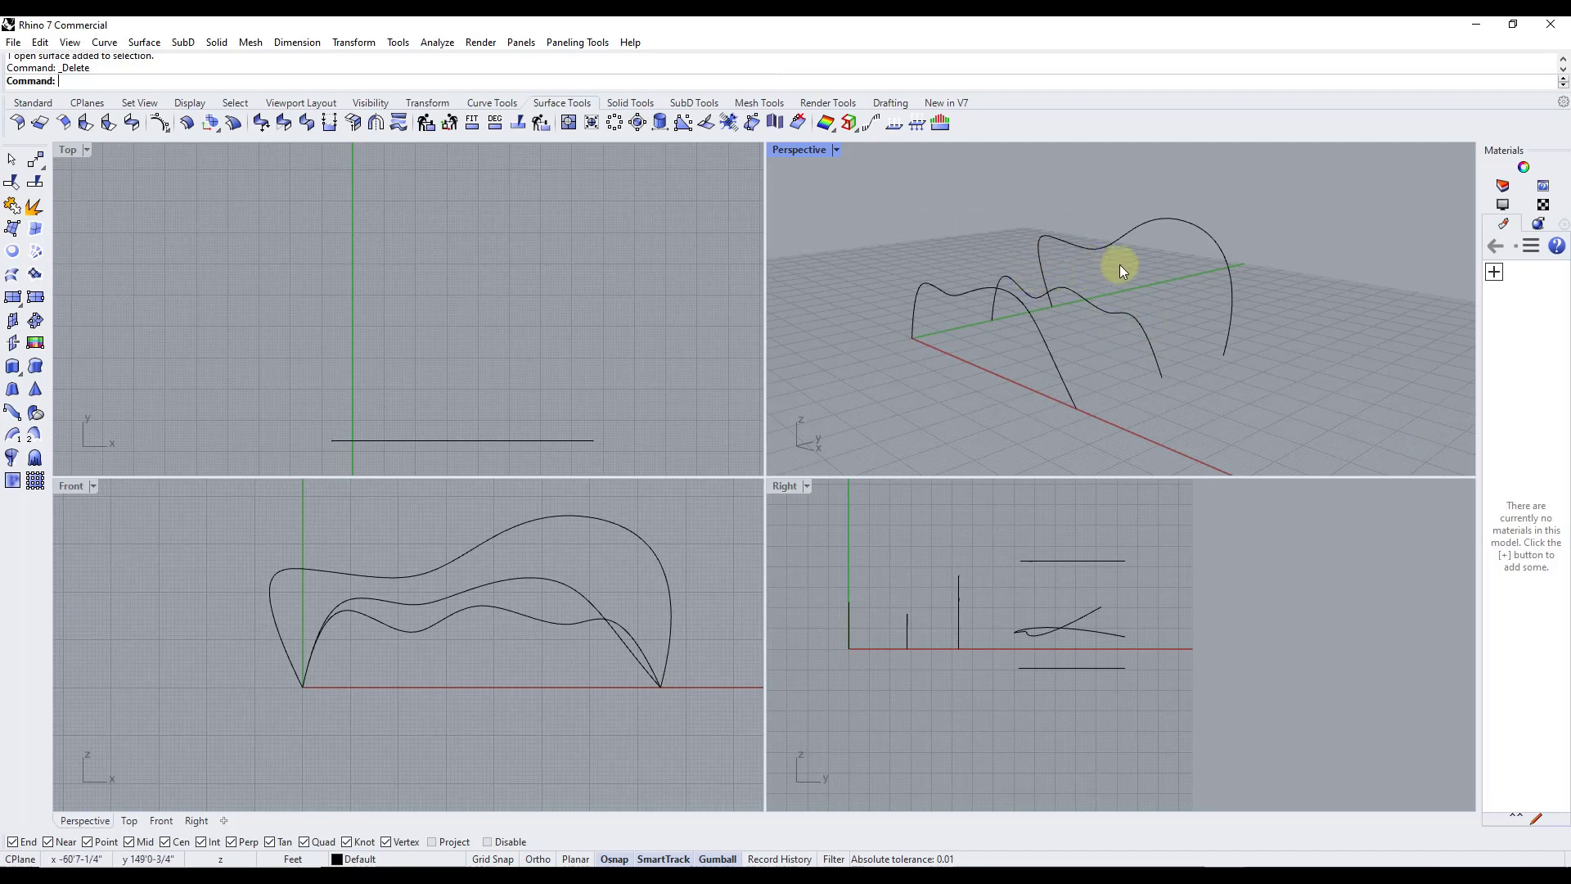
{"action": "left_click_drag", "start_coordinate": [846, 184], "coordinate": [1235, 424]}
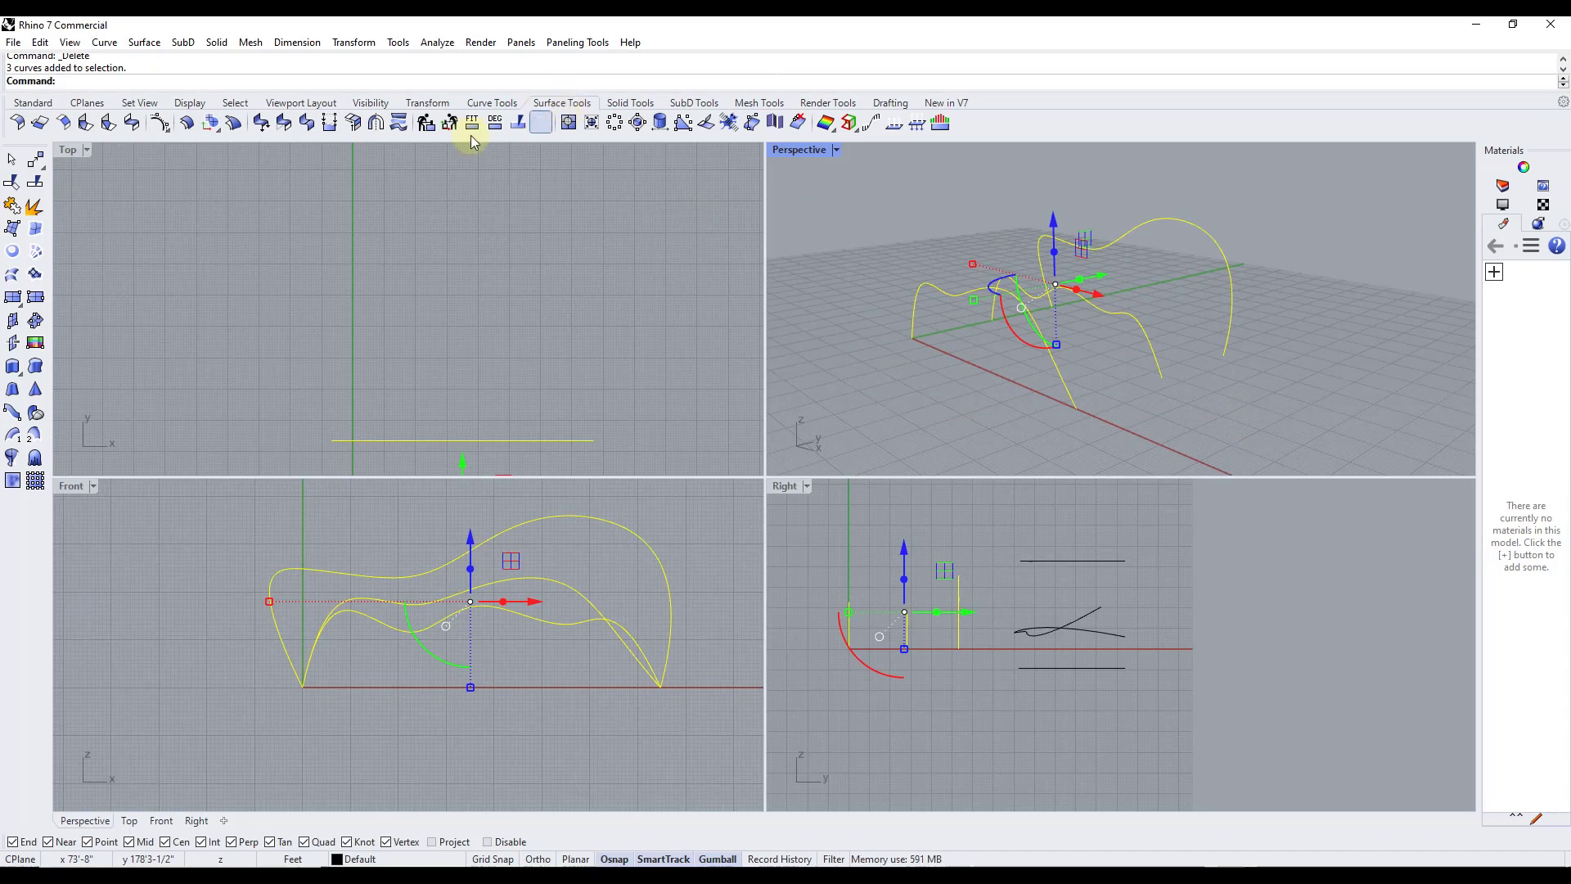
Loft the three curves, trying Normal style before settling on Loose.
{"action": "left_click", "coordinate": [13, 273]}
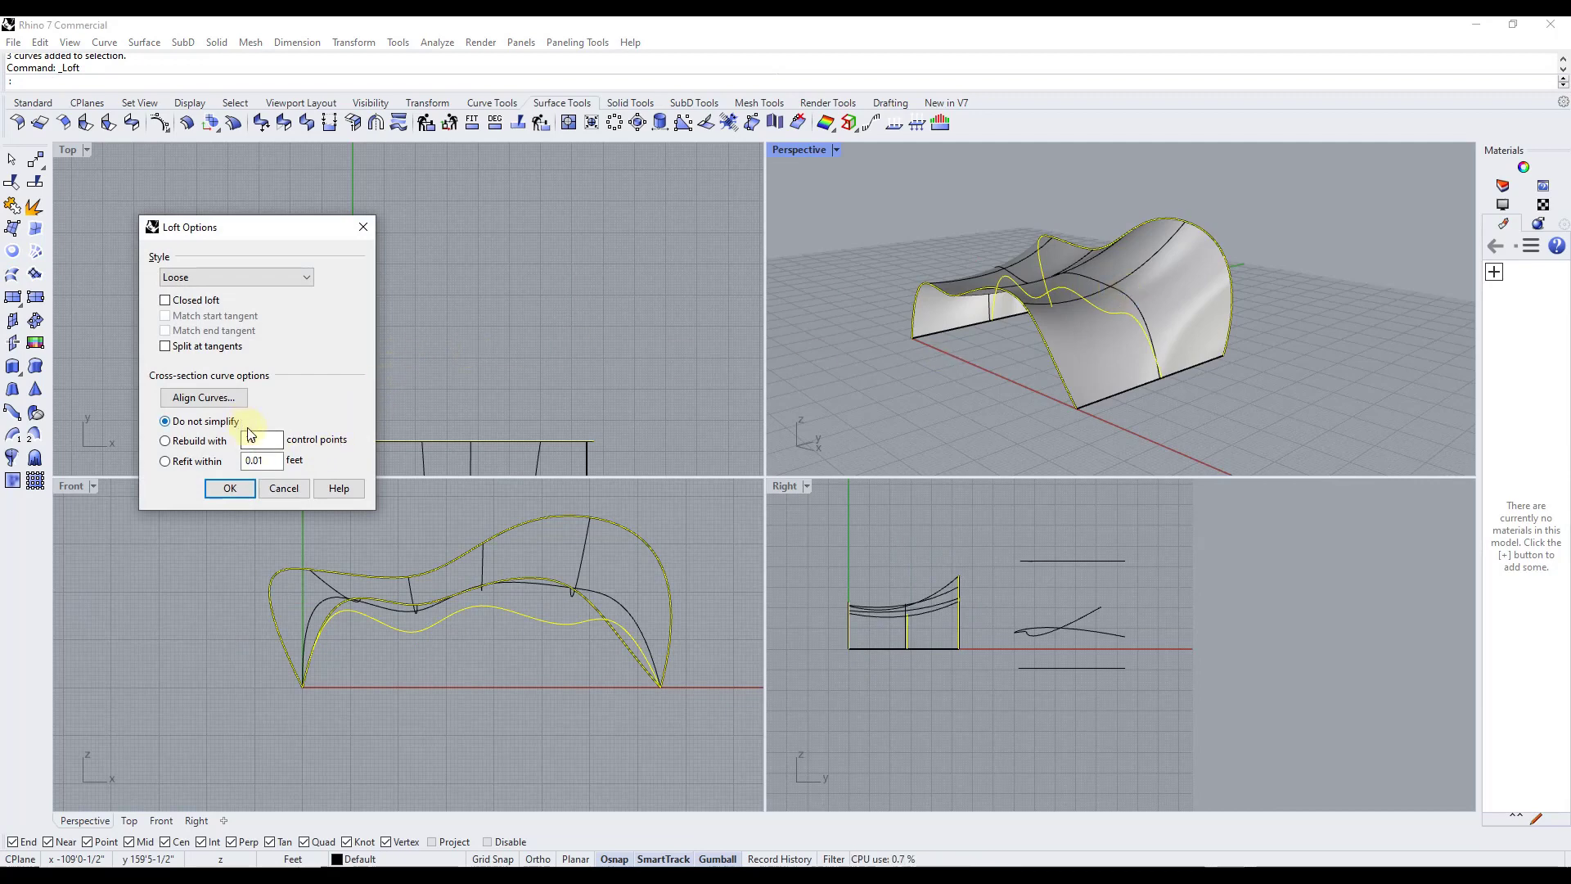
{"action": "left_click", "coordinate": [248, 276]}
{"action": "left_click", "coordinate": [245, 293]}
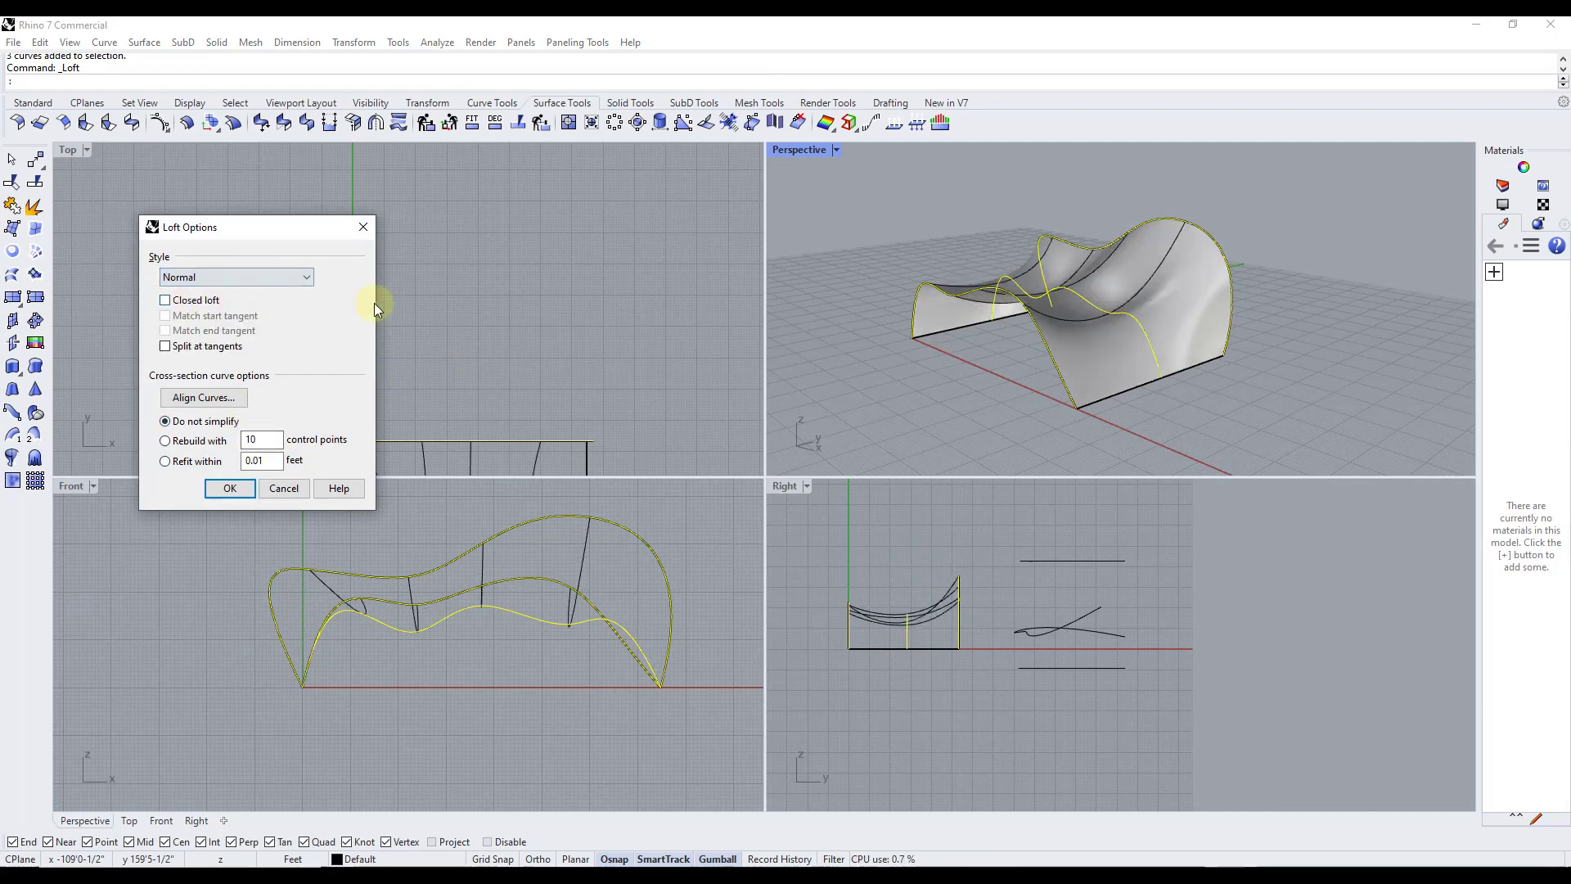
{"action": "left_click", "coordinate": [249, 277]}
{"action": "left_click", "coordinate": [194, 300]}
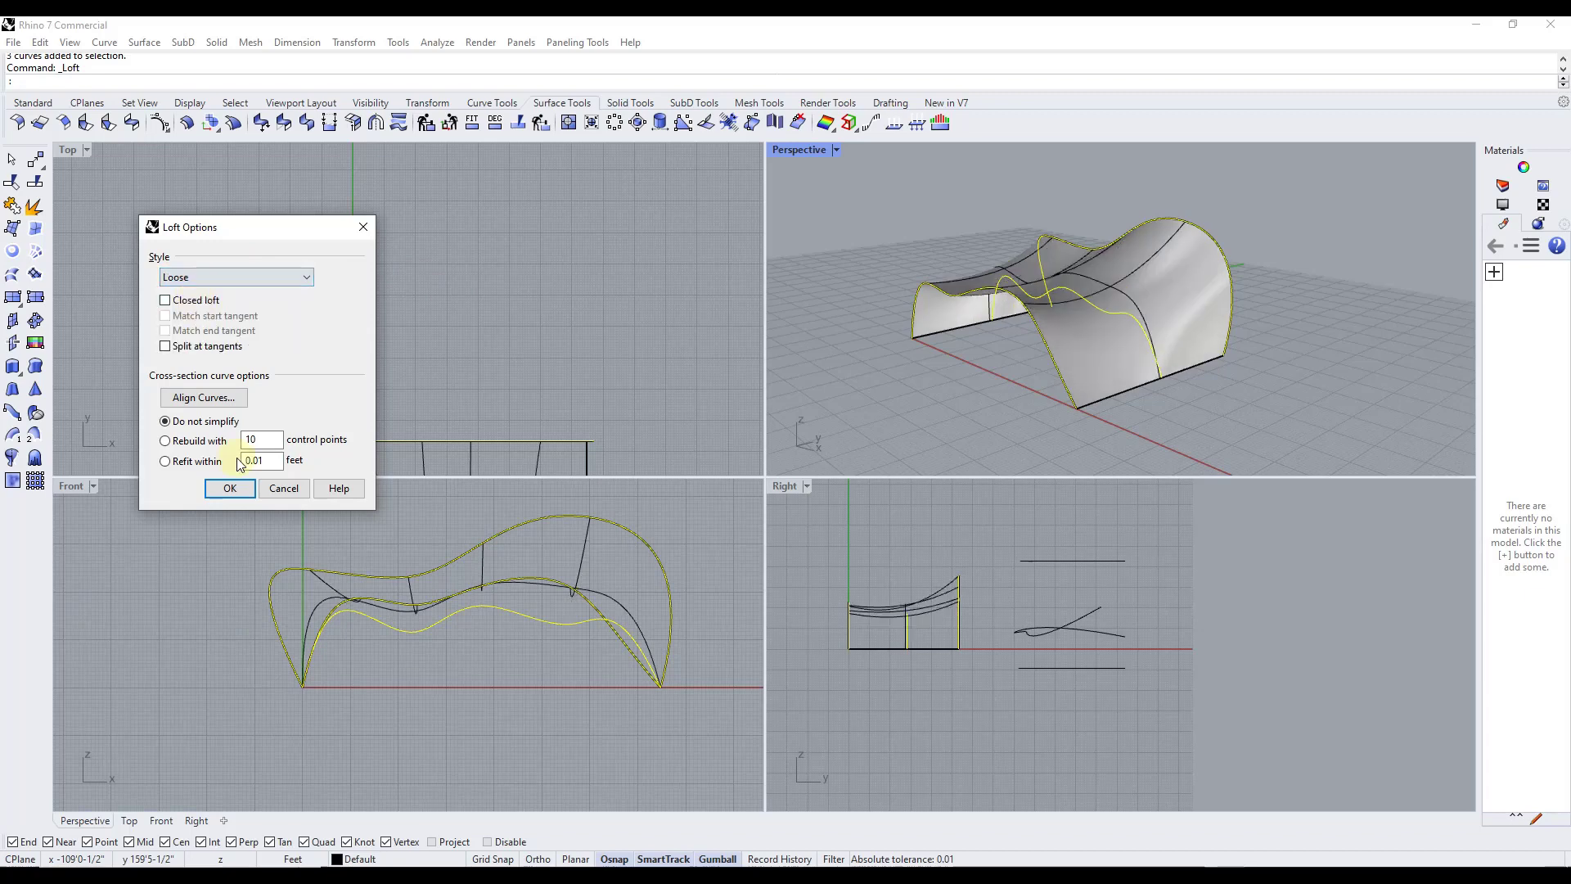
{"action": "left_click", "coordinate": [227, 490]}
{"action": "right_click_drag", "start_coordinate": [1215, 283], "coordinate": [1126, 308]}
Drag a control point on the middle curve, then delete the lofted surface.
{"action": "left_click", "coordinate": [1073, 310]}
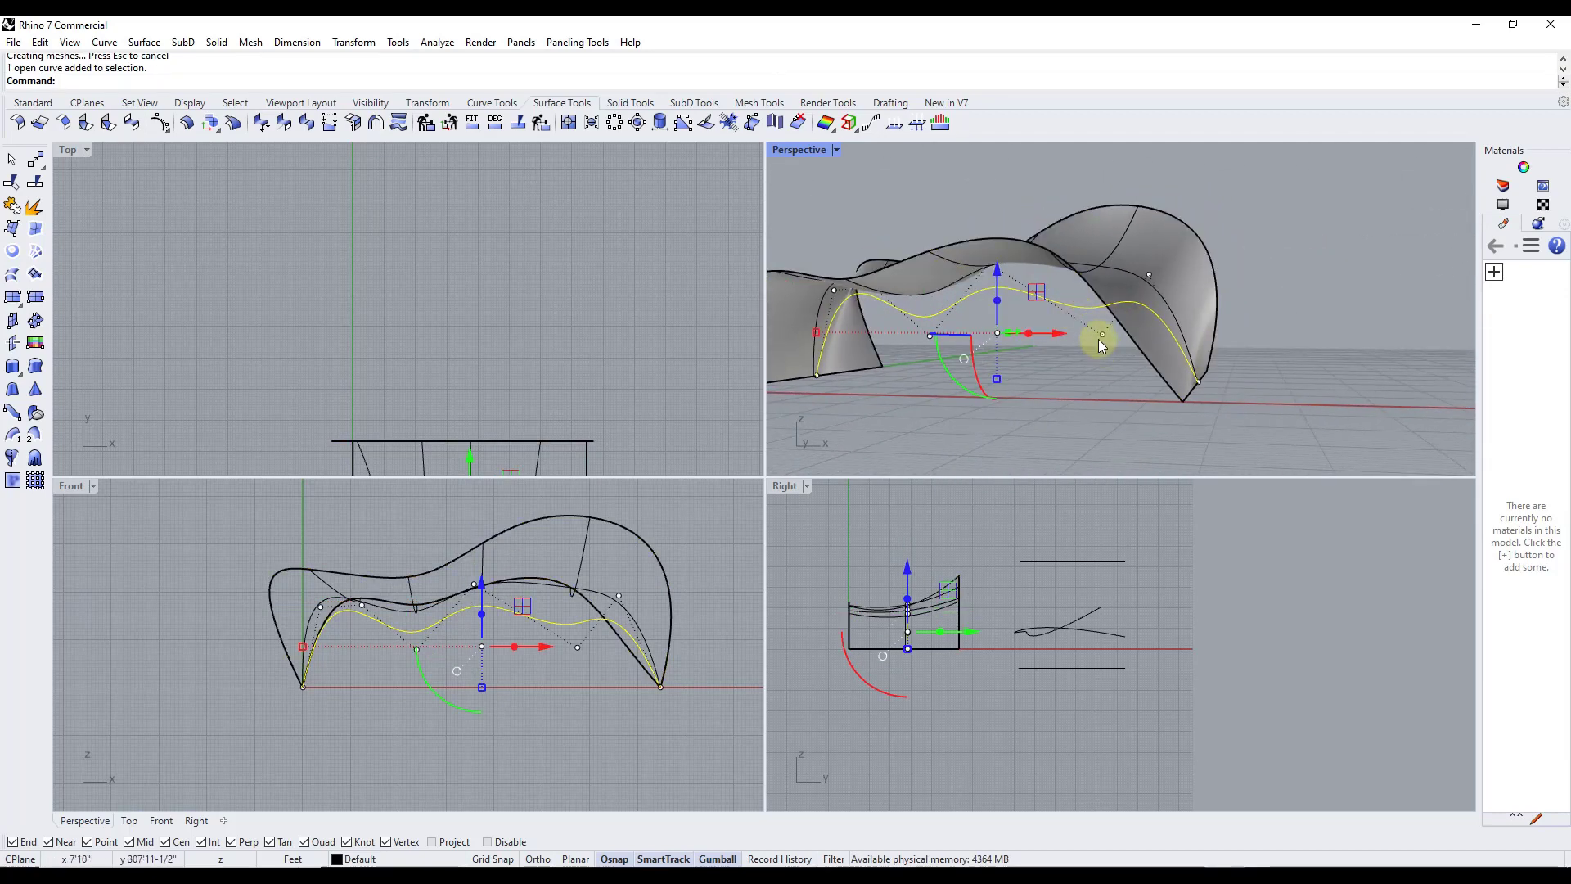
{"action": "mouse_move", "coordinate": [1101, 337]}
{"action": "left_mouse_down"}
{"action": "mouse_move", "coordinate": [1102, 280]}
{"action": "mouse_move", "coordinate": [1120, 353]}
{"action": "left_mouse_up"}
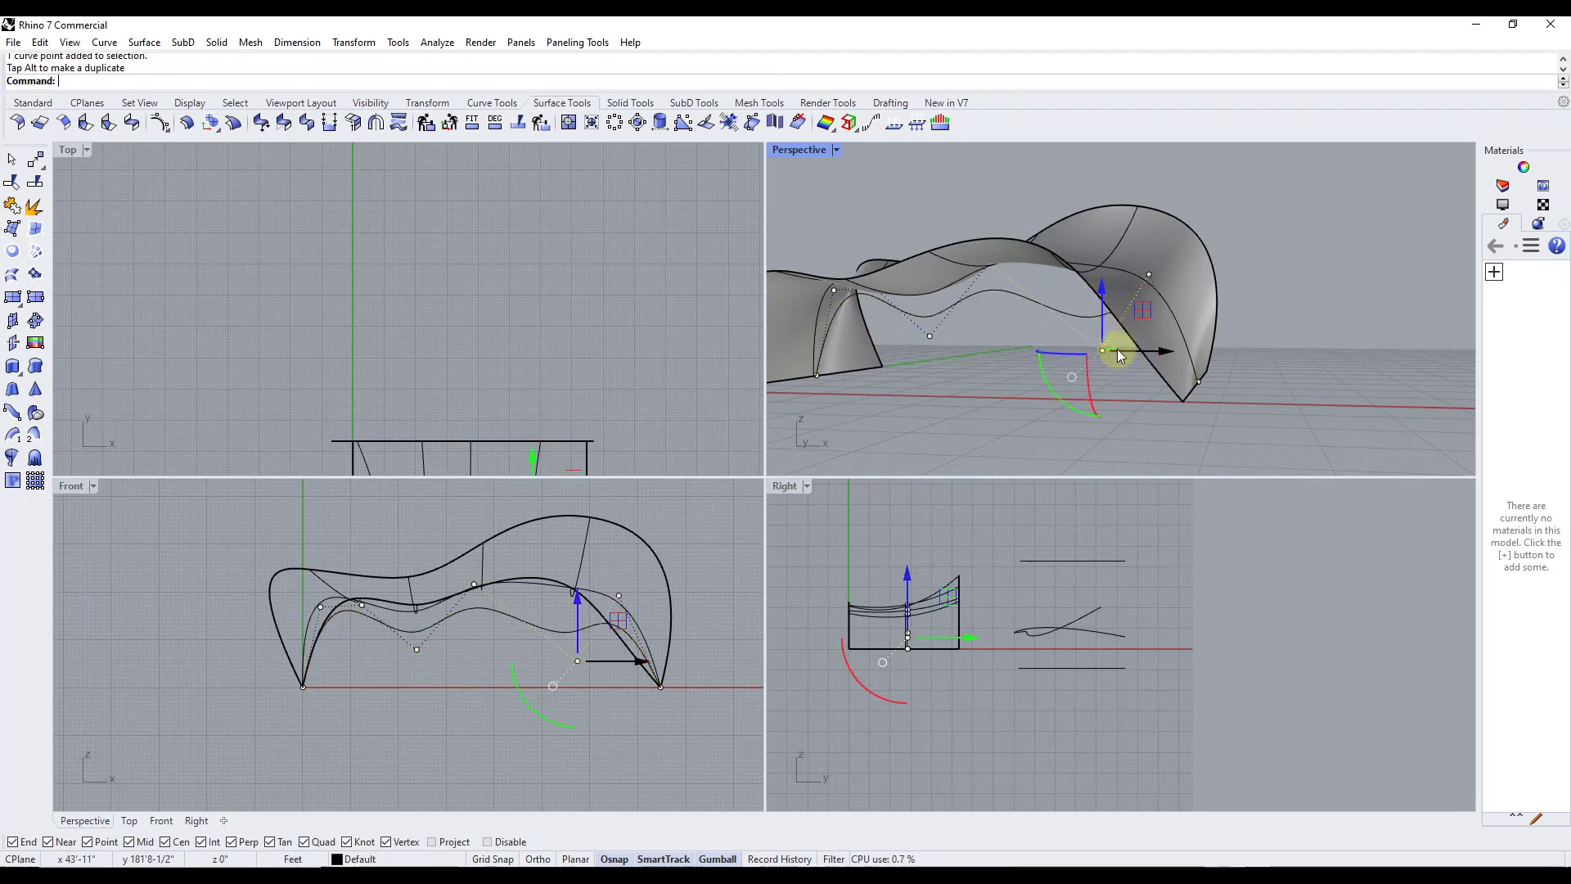
{"action": "right_click_drag", "start_coordinate": [1120, 353], "coordinate": [1175, 302]}
{"action": "left_click", "coordinate": [1211, 303]}
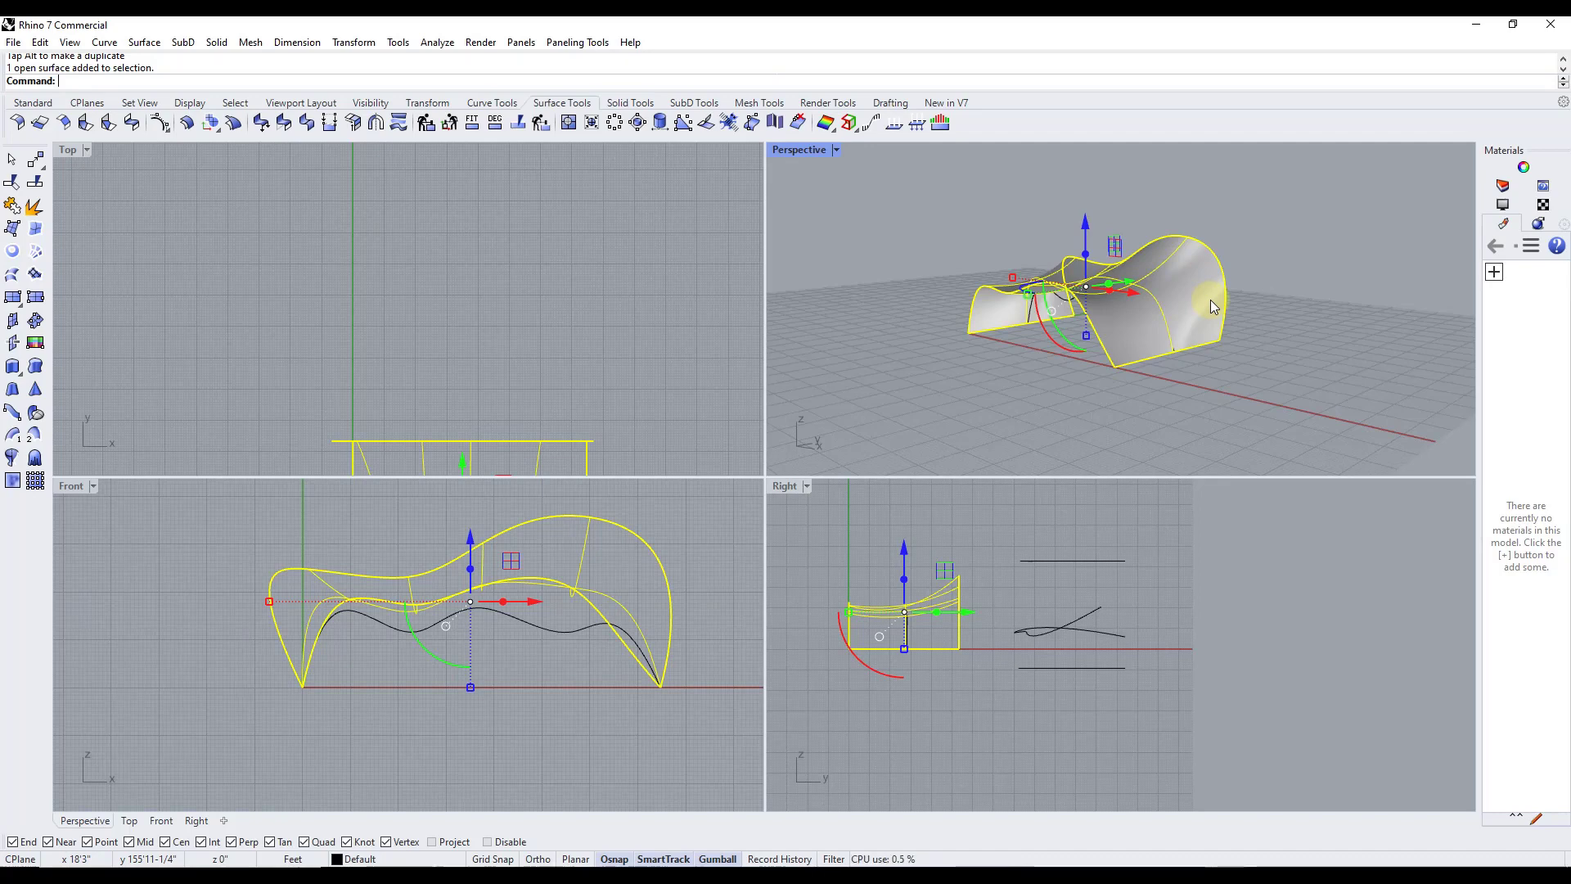
{"action": "key", "text": "Delete"}
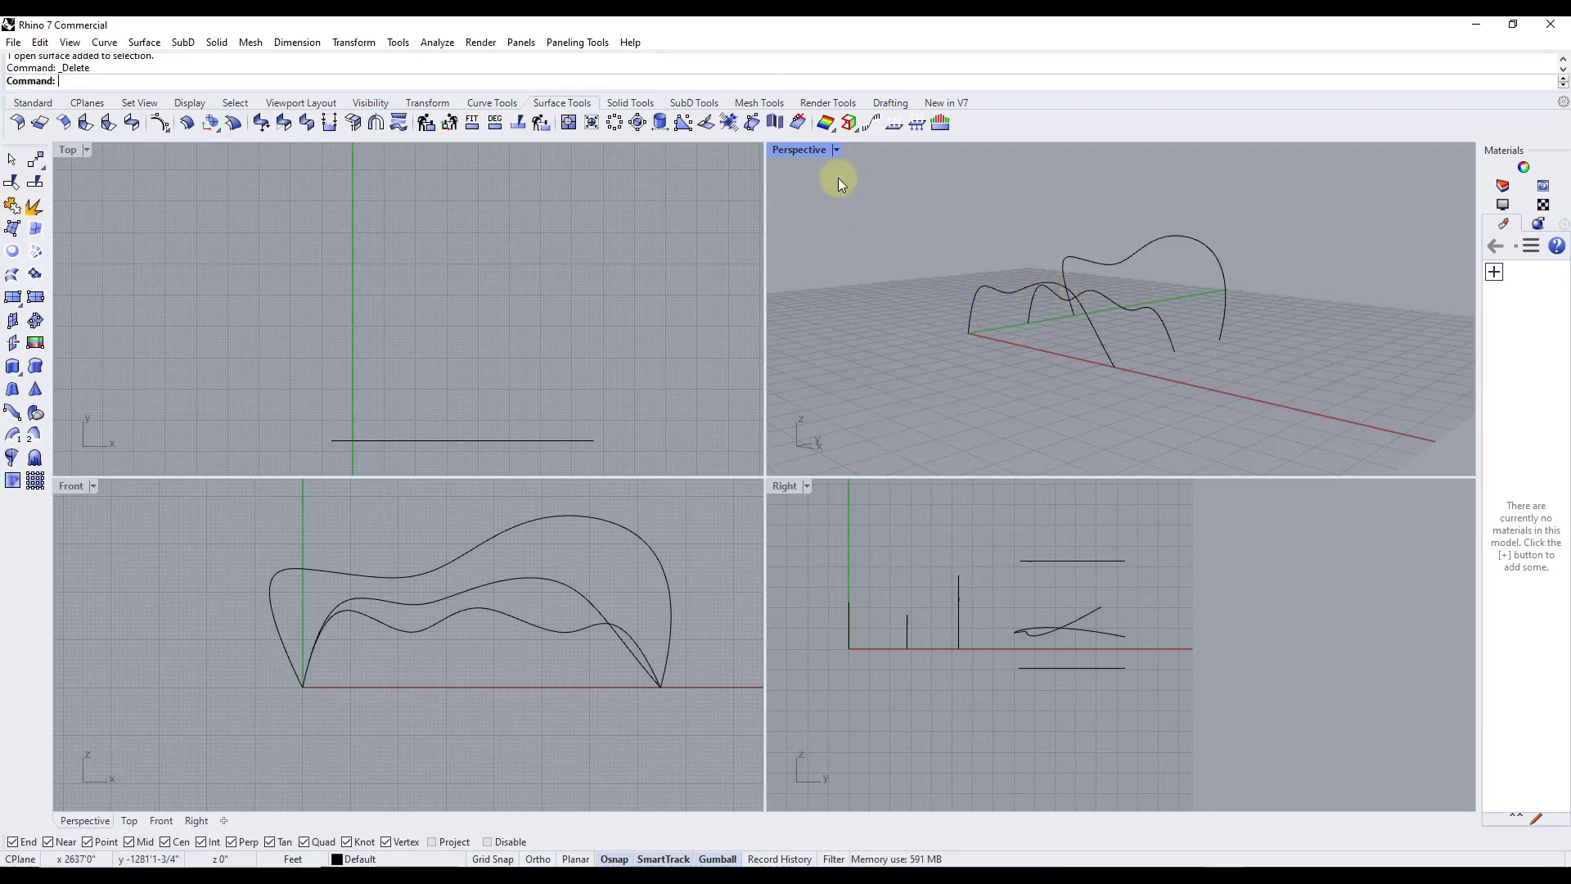
Maximize the Perspective viewport and move the Grasshopper window to the right.
{"action": "double_click", "coordinate": [799, 152]}
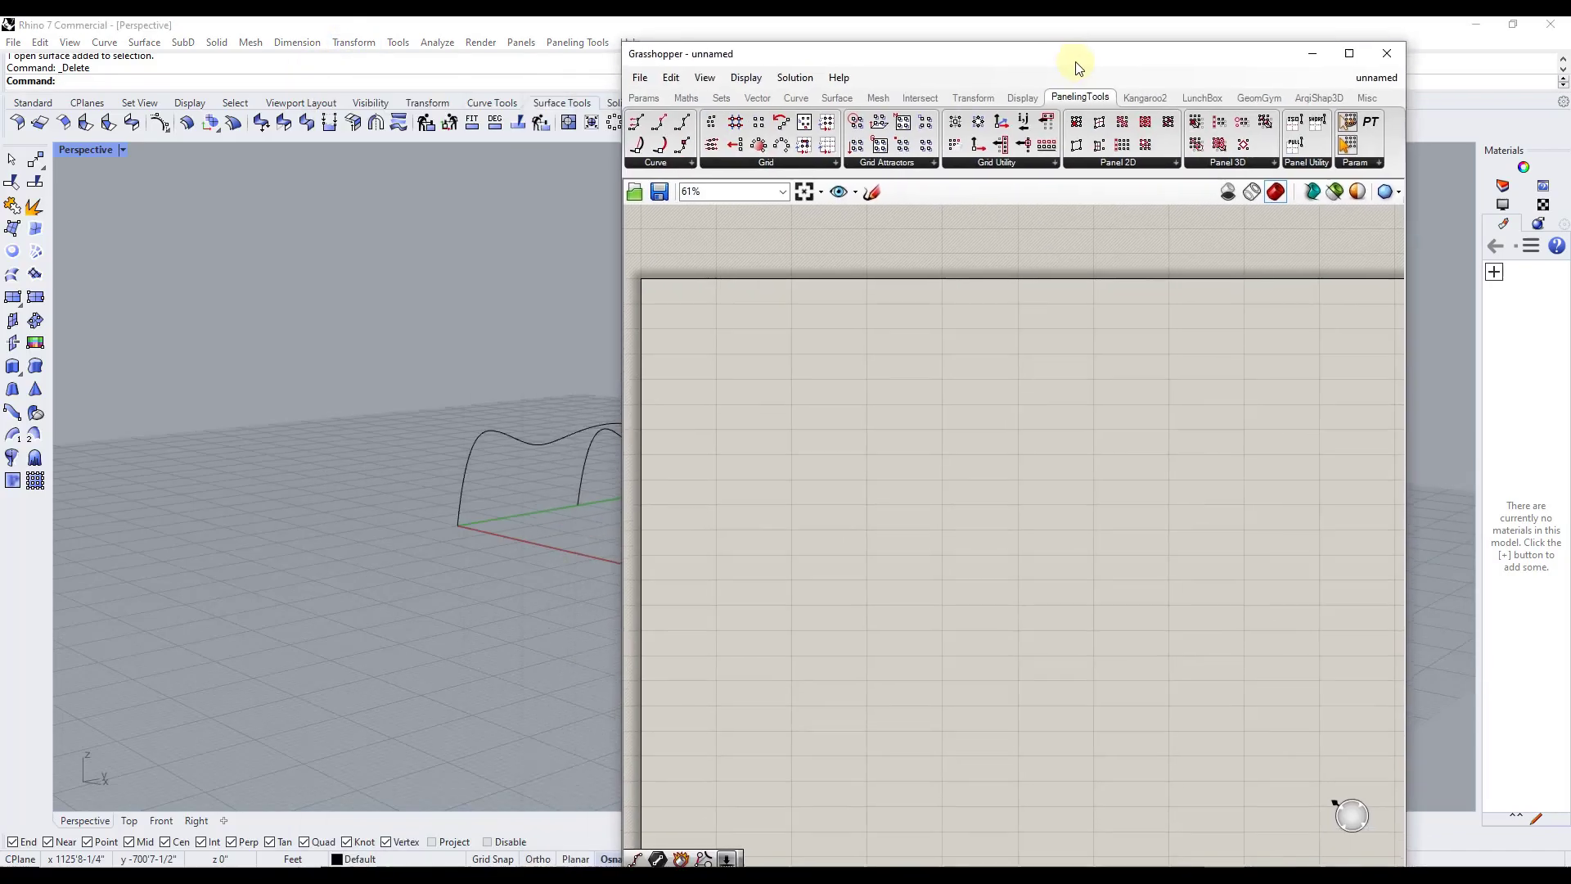
{"action": "left_click_drag", "start_coordinate": [1077, 63], "coordinate": [1136, 47]}
Tile Grasshopper on the right half beside Rhino's Perspective view, then focus Grasshopper.
{"action": "left_click", "coordinate": [642, 448]}
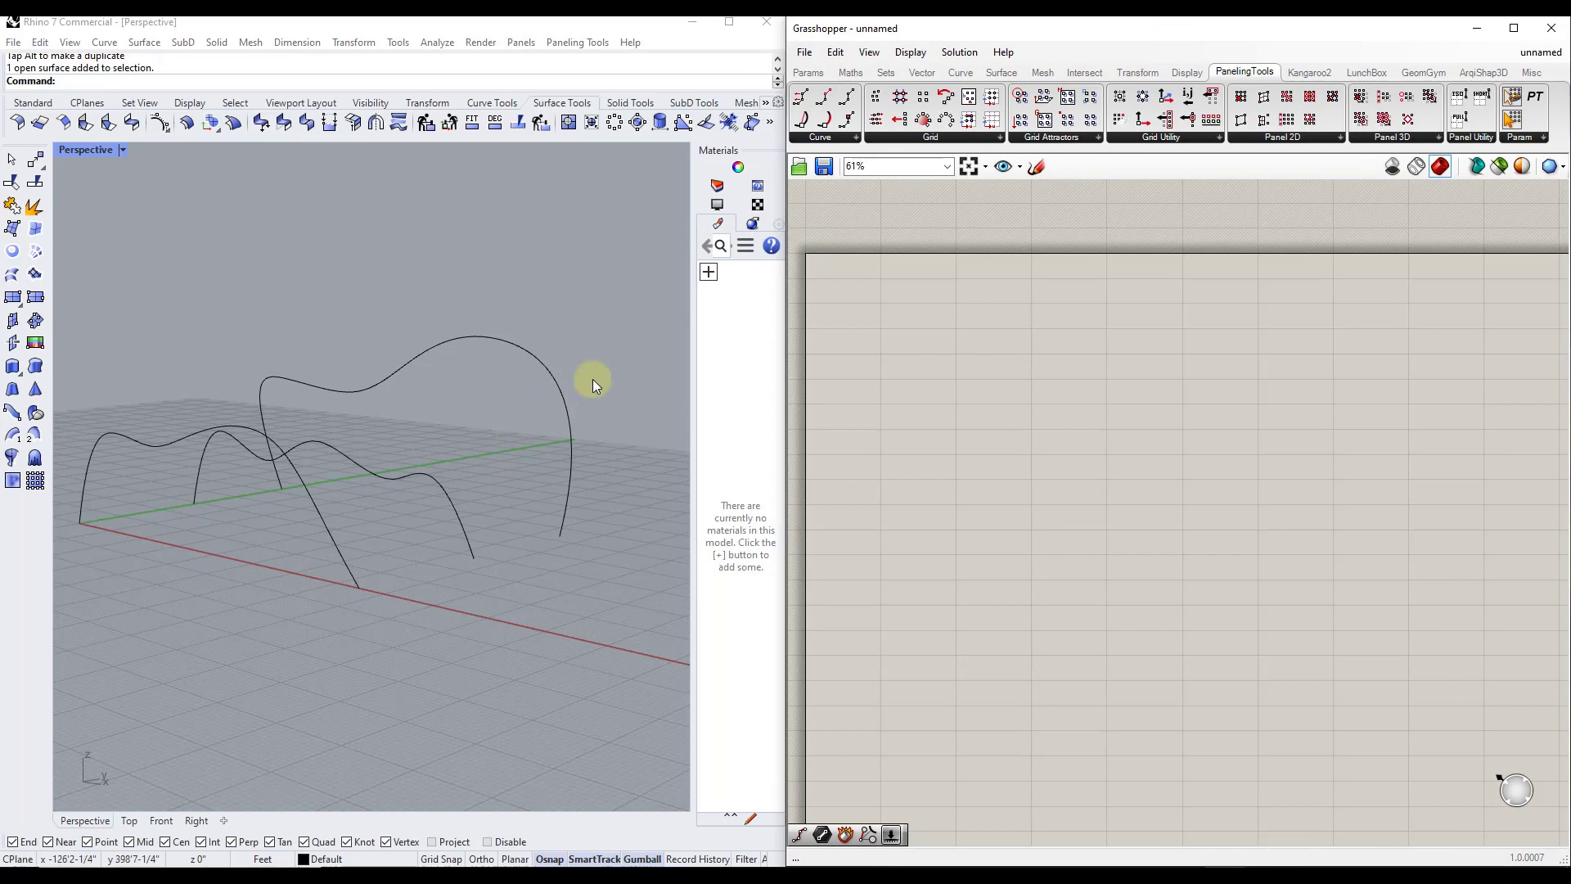
{"action": "right_click_drag", "start_coordinate": [563, 382], "coordinate": [477, 396]}
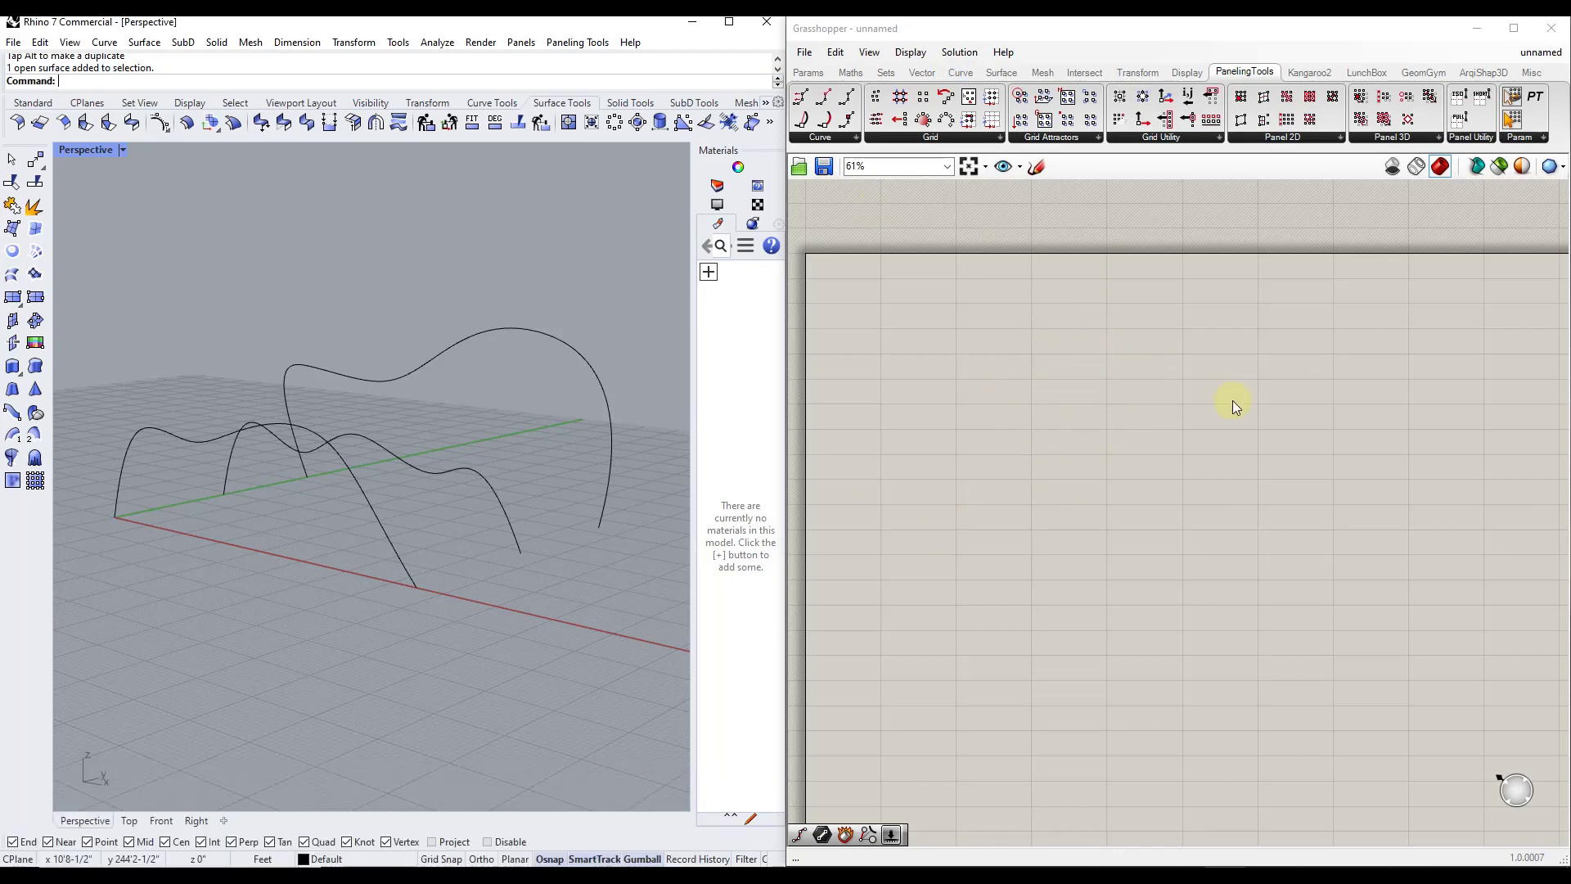
{"action": "left_click", "coordinate": [995, 328]}
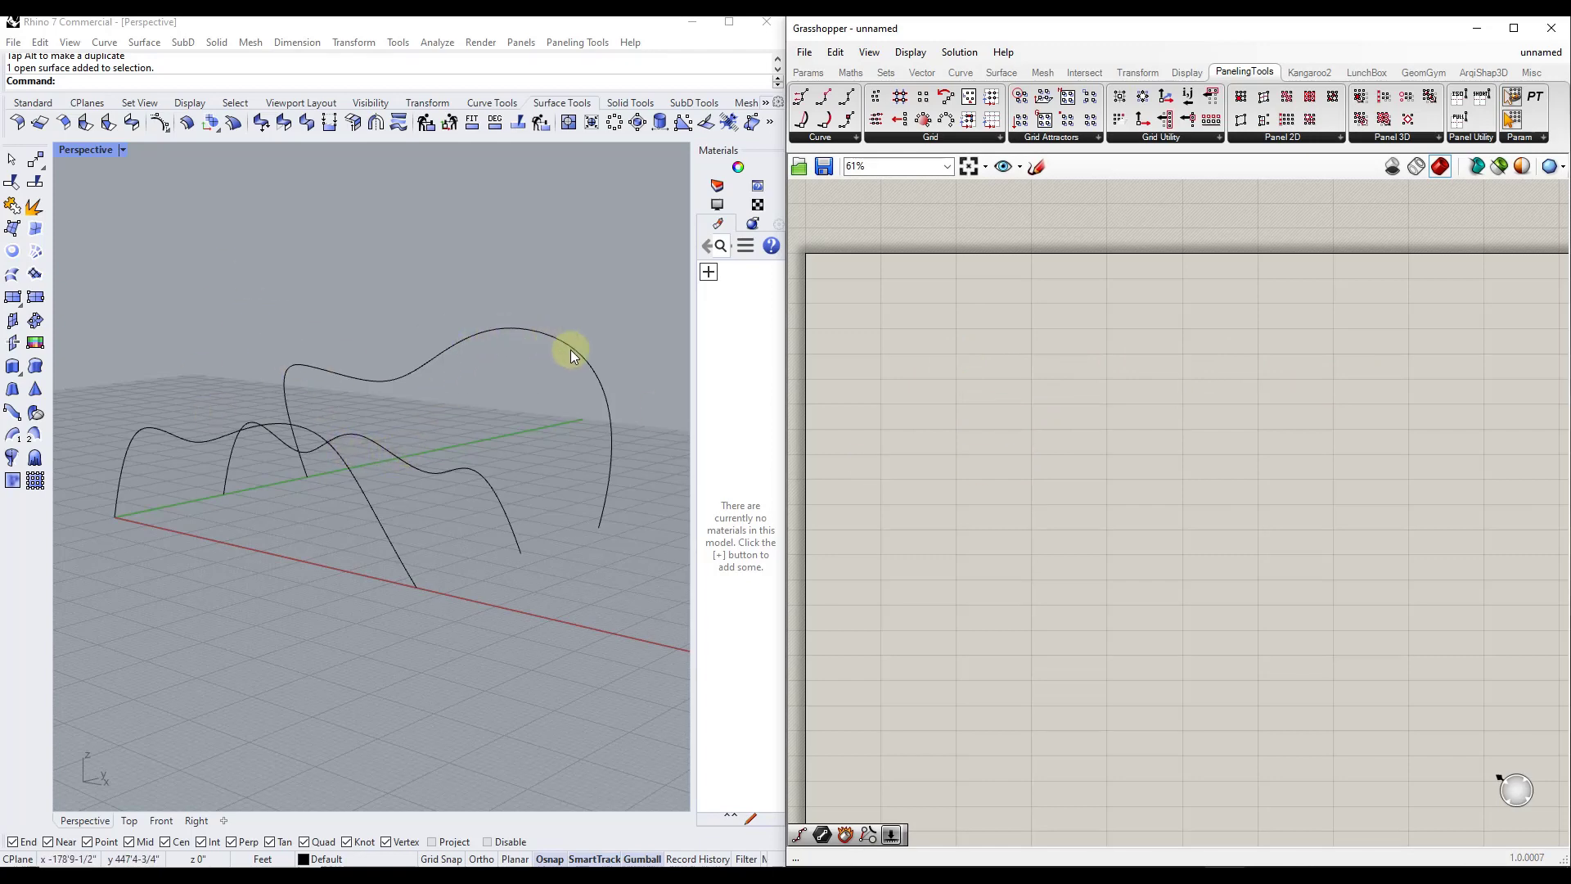
Search 'loft' on the canvas, place a Loft component, and position it.
{"action": "double_click", "coordinate": [1053, 362]}
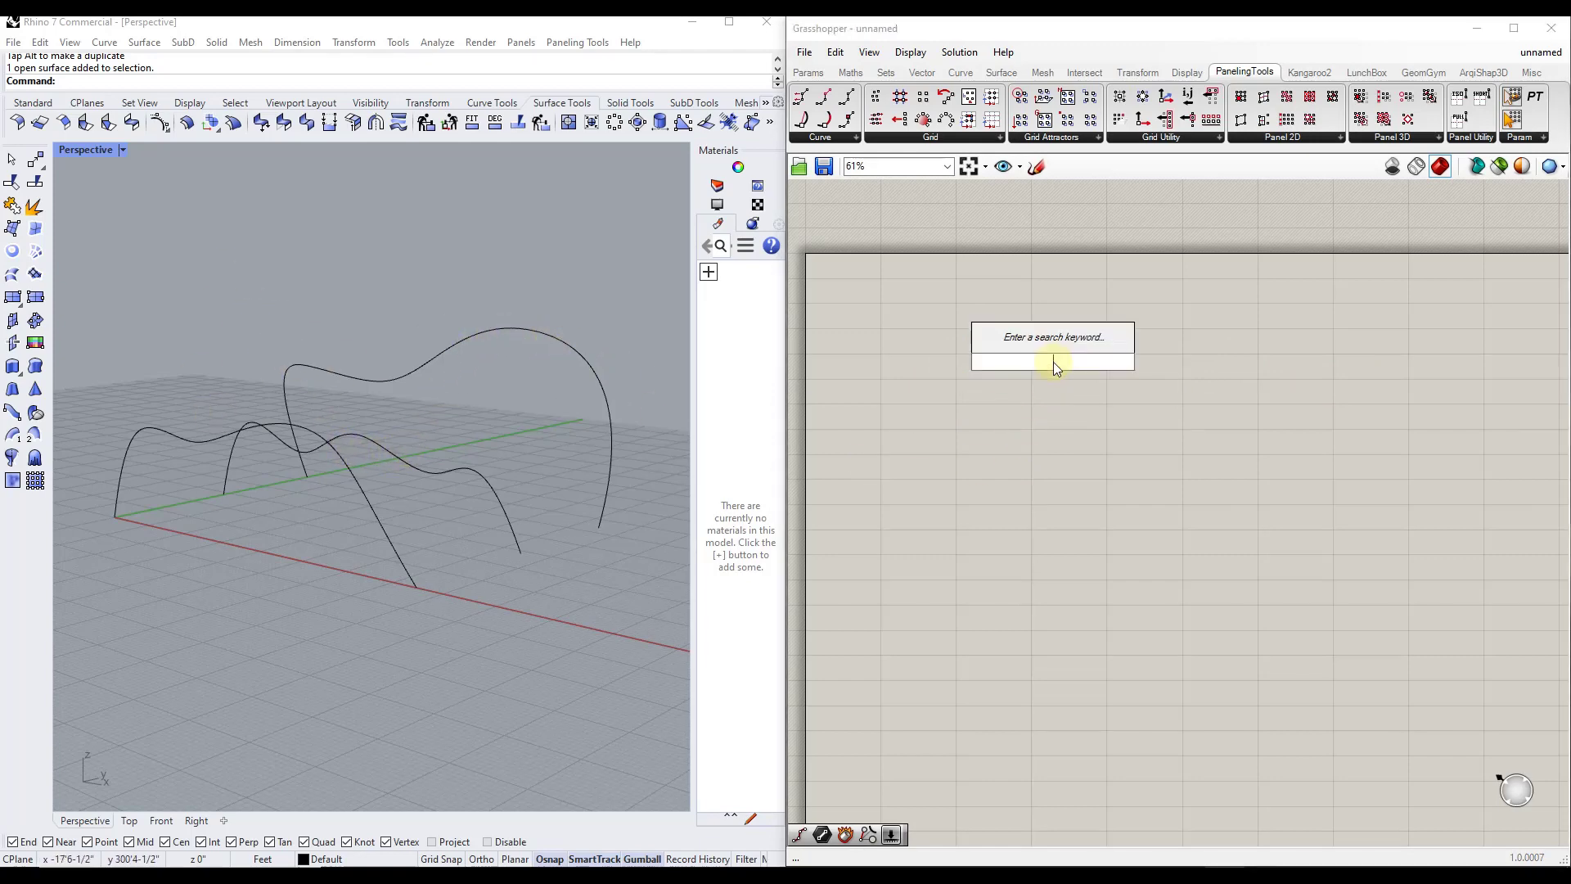
{"action": "type", "text": "loft"}
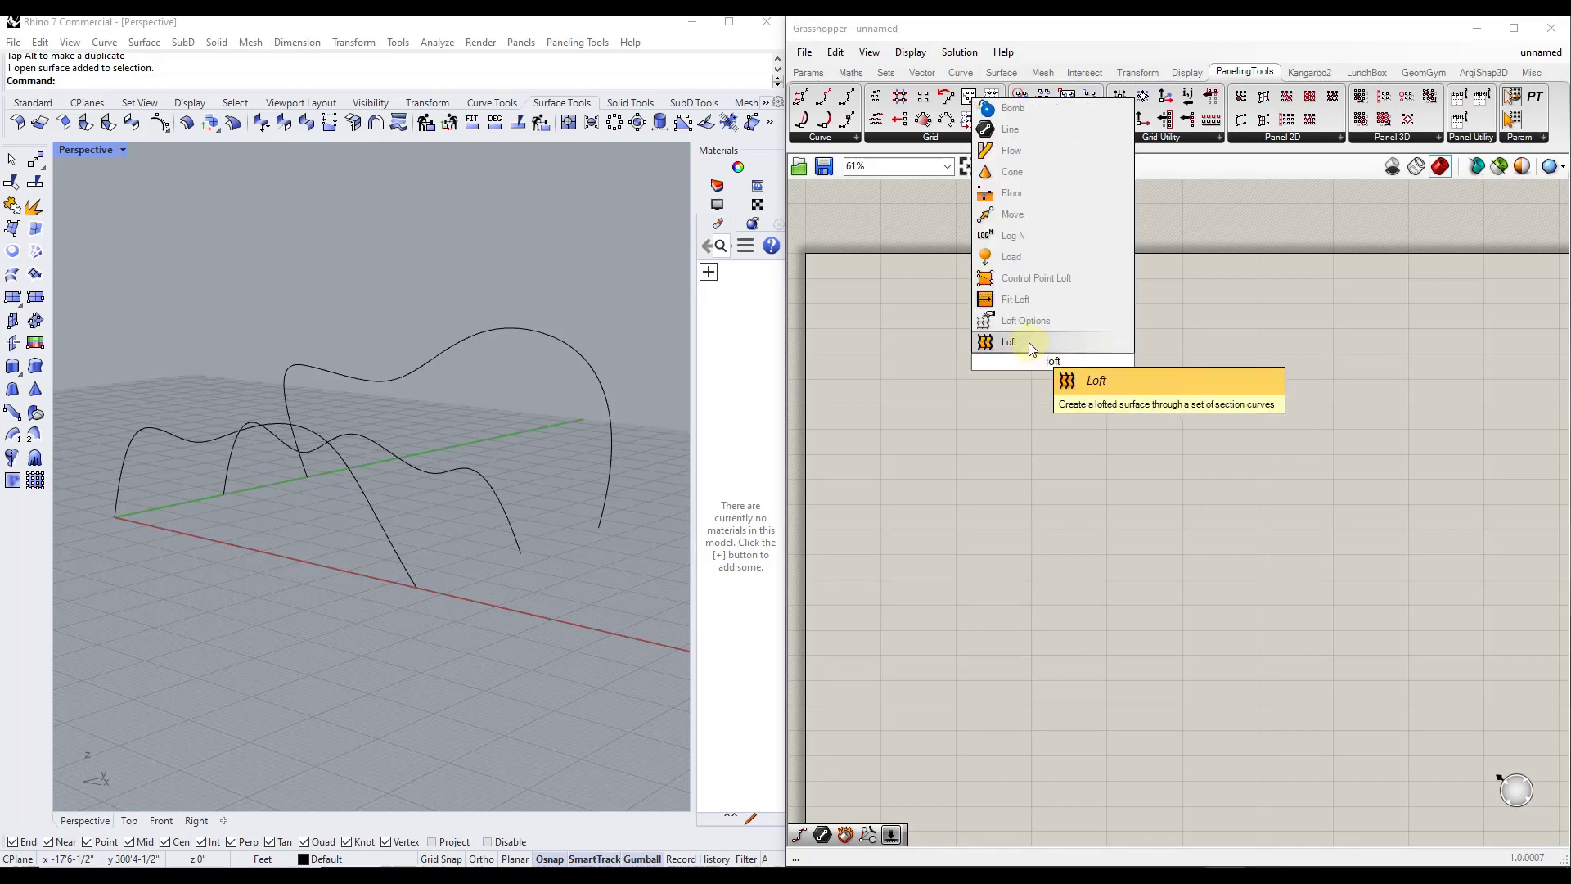
{"action": "left_click", "coordinate": [1032, 342]}
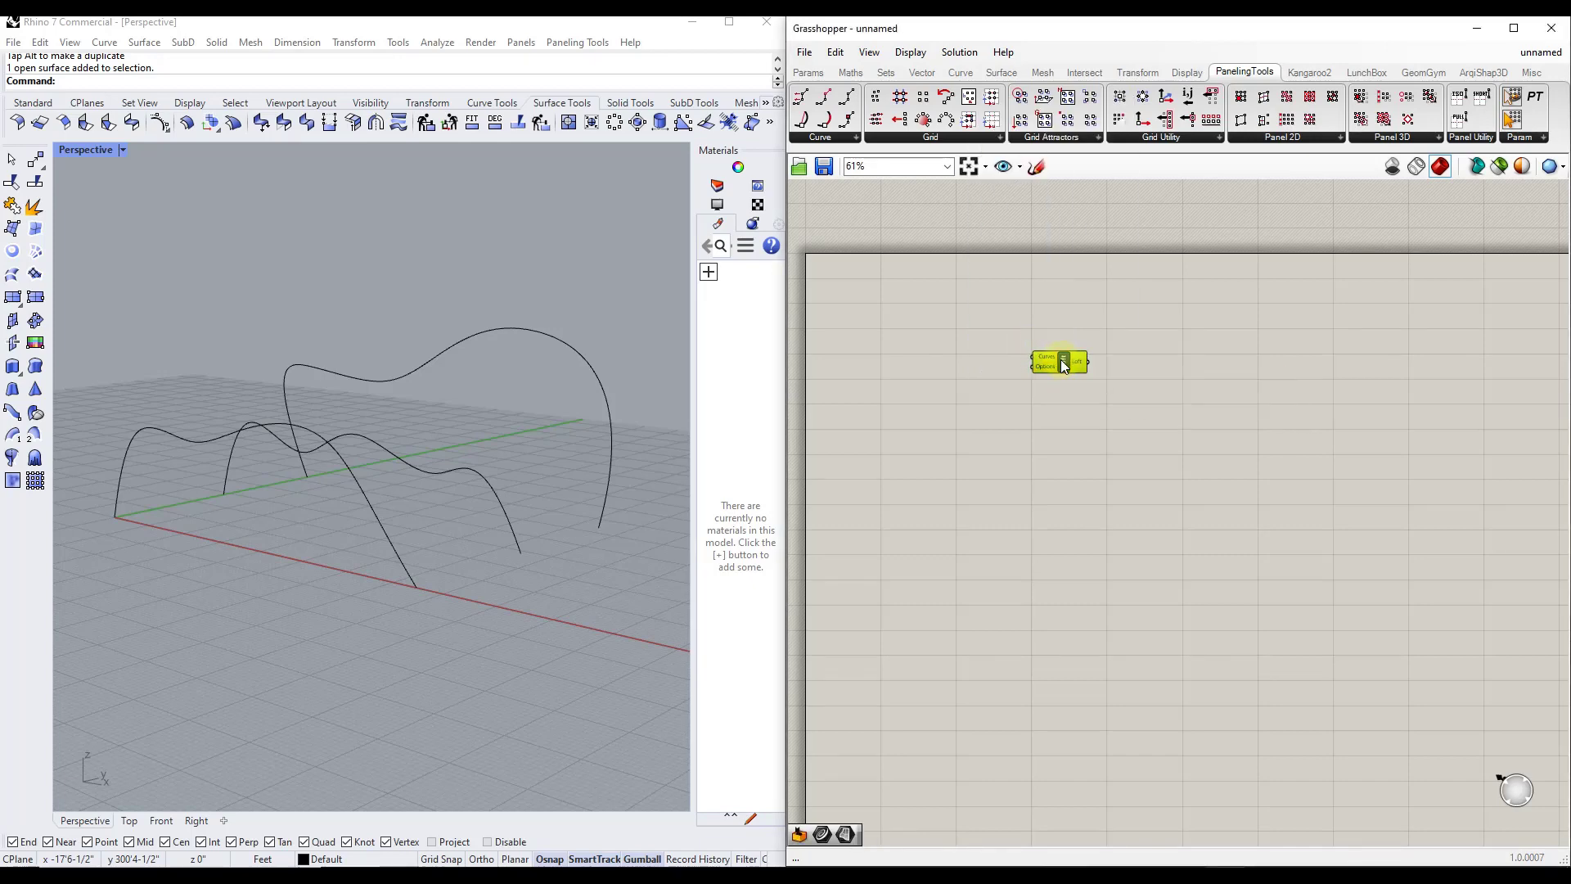
{"action": "scroll", "coordinate": [1063, 373], "scroll_direction": "up", "scroll_amount": 3}
{"action": "scroll", "coordinate": [1028, 336], "scroll_direction": "up", "scroll_amount": 2}
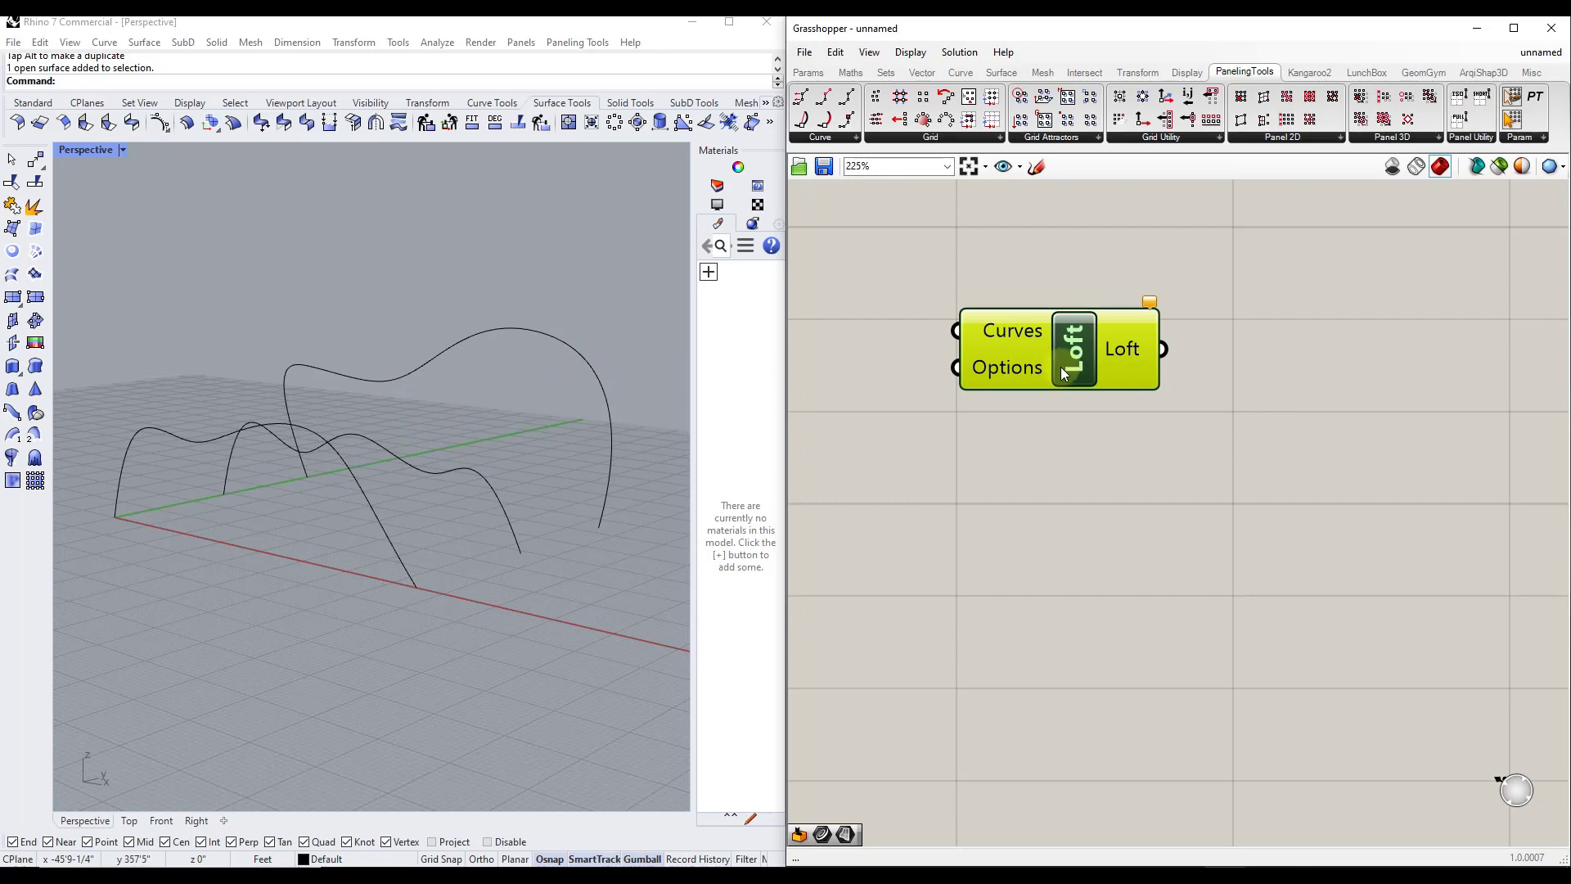
{"action": "scroll", "coordinate": [1144, 373], "scroll_direction": "down", "scroll_amount": 4}
{"action": "scroll", "coordinate": [1124, 368], "scroll_direction": "down", "scroll_amount": 1}
{"action": "scroll", "coordinate": [371, 372], "scroll_direction": "down", "scroll_amount": 3}
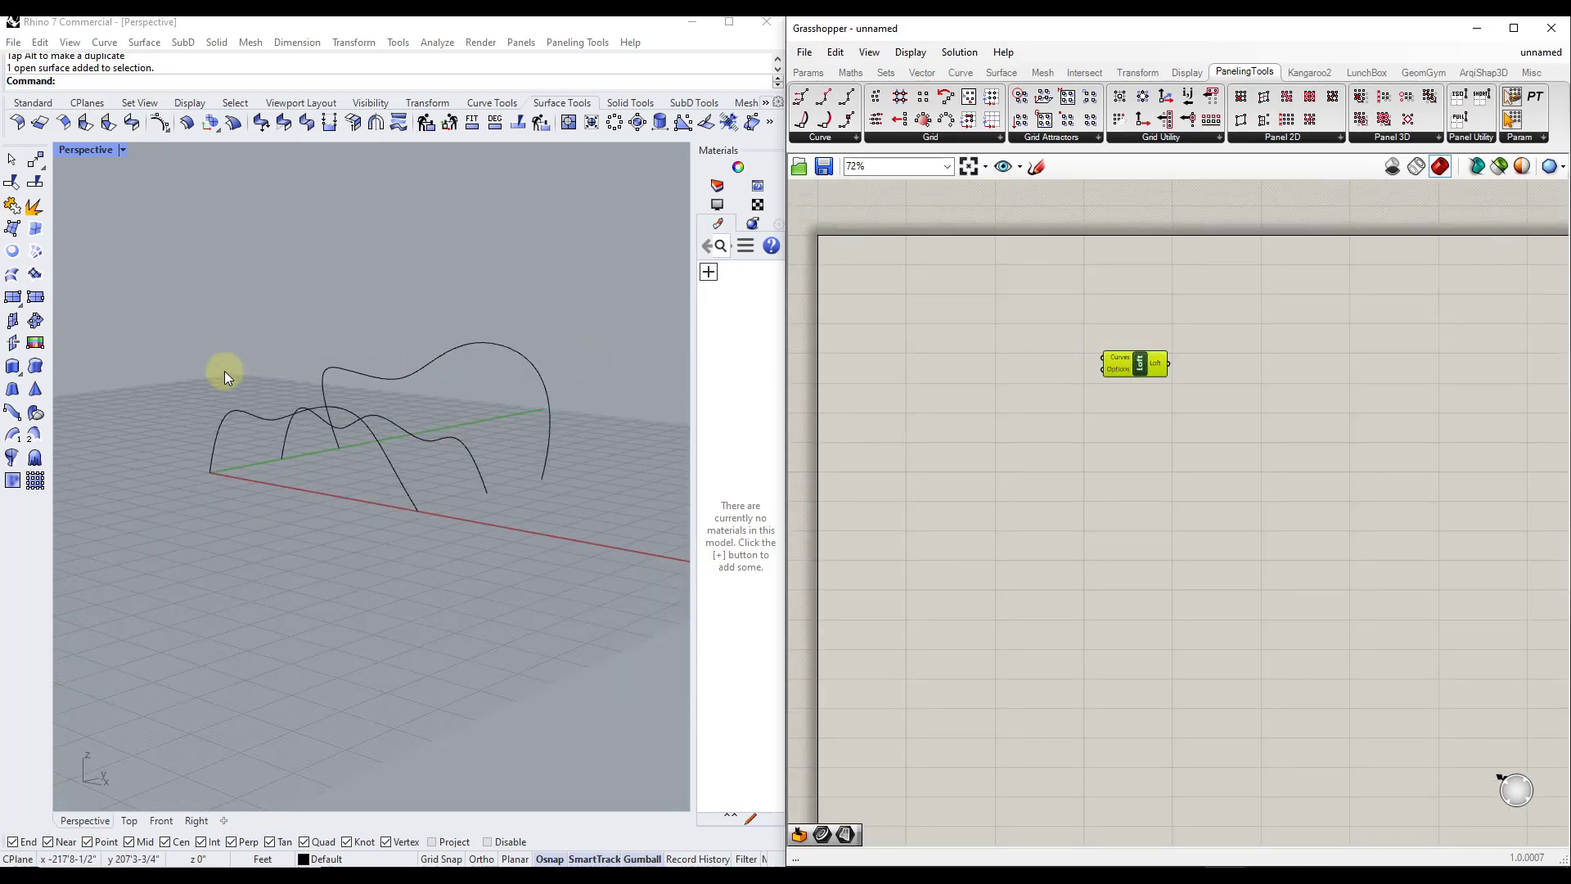
{"action": "left_click_drag", "start_coordinate": [1145, 361], "coordinate": [1160, 367]}
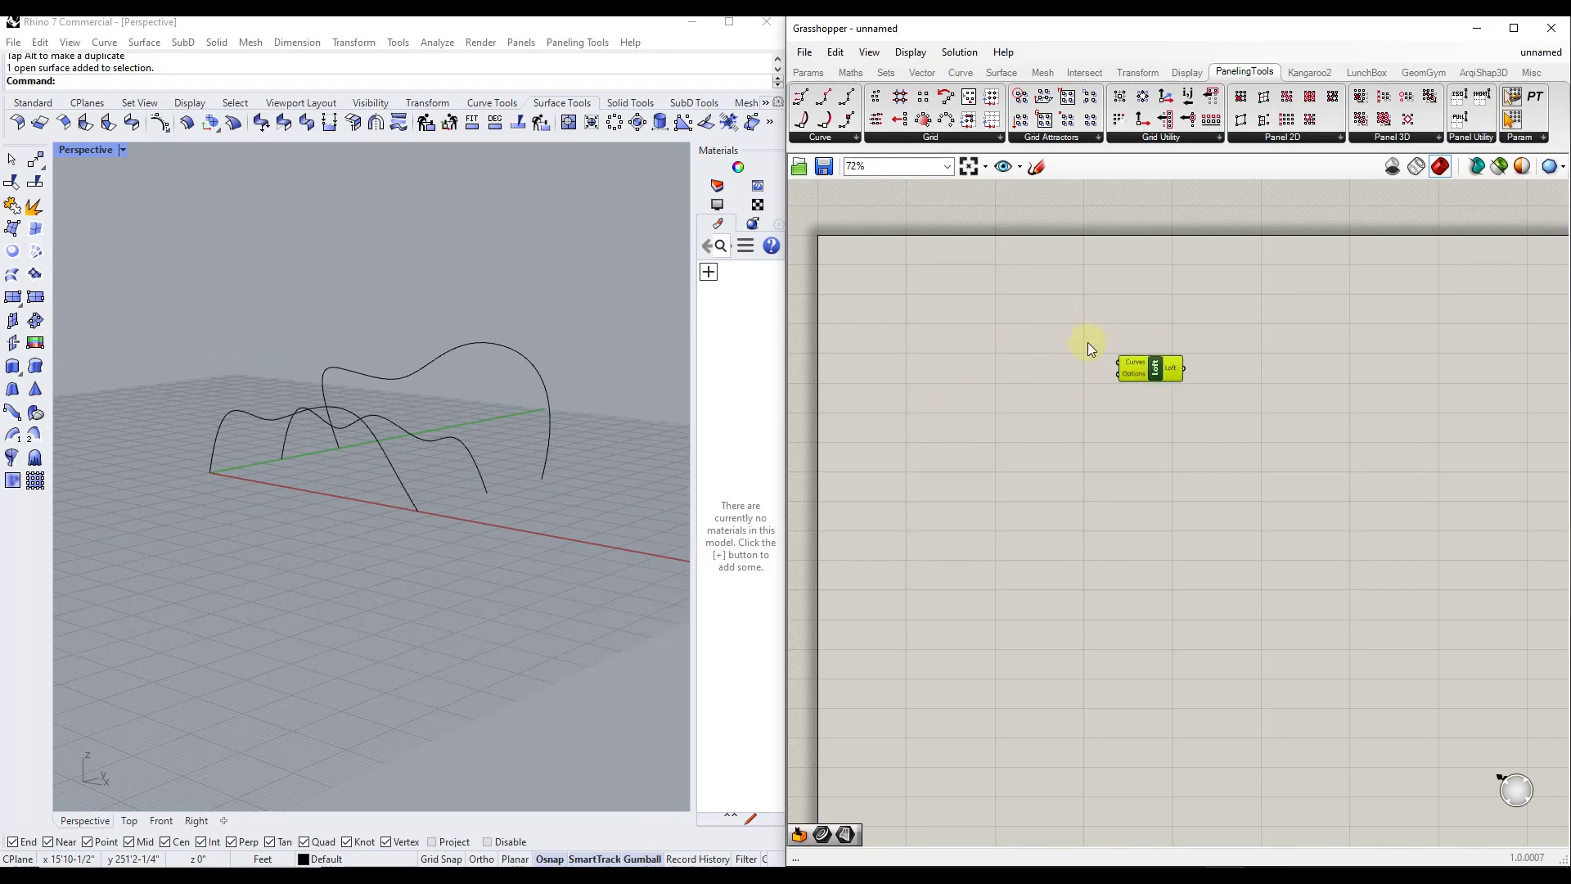
{"action": "right_click_drag", "start_coordinate": [308, 407], "coordinate": [750, 424]}
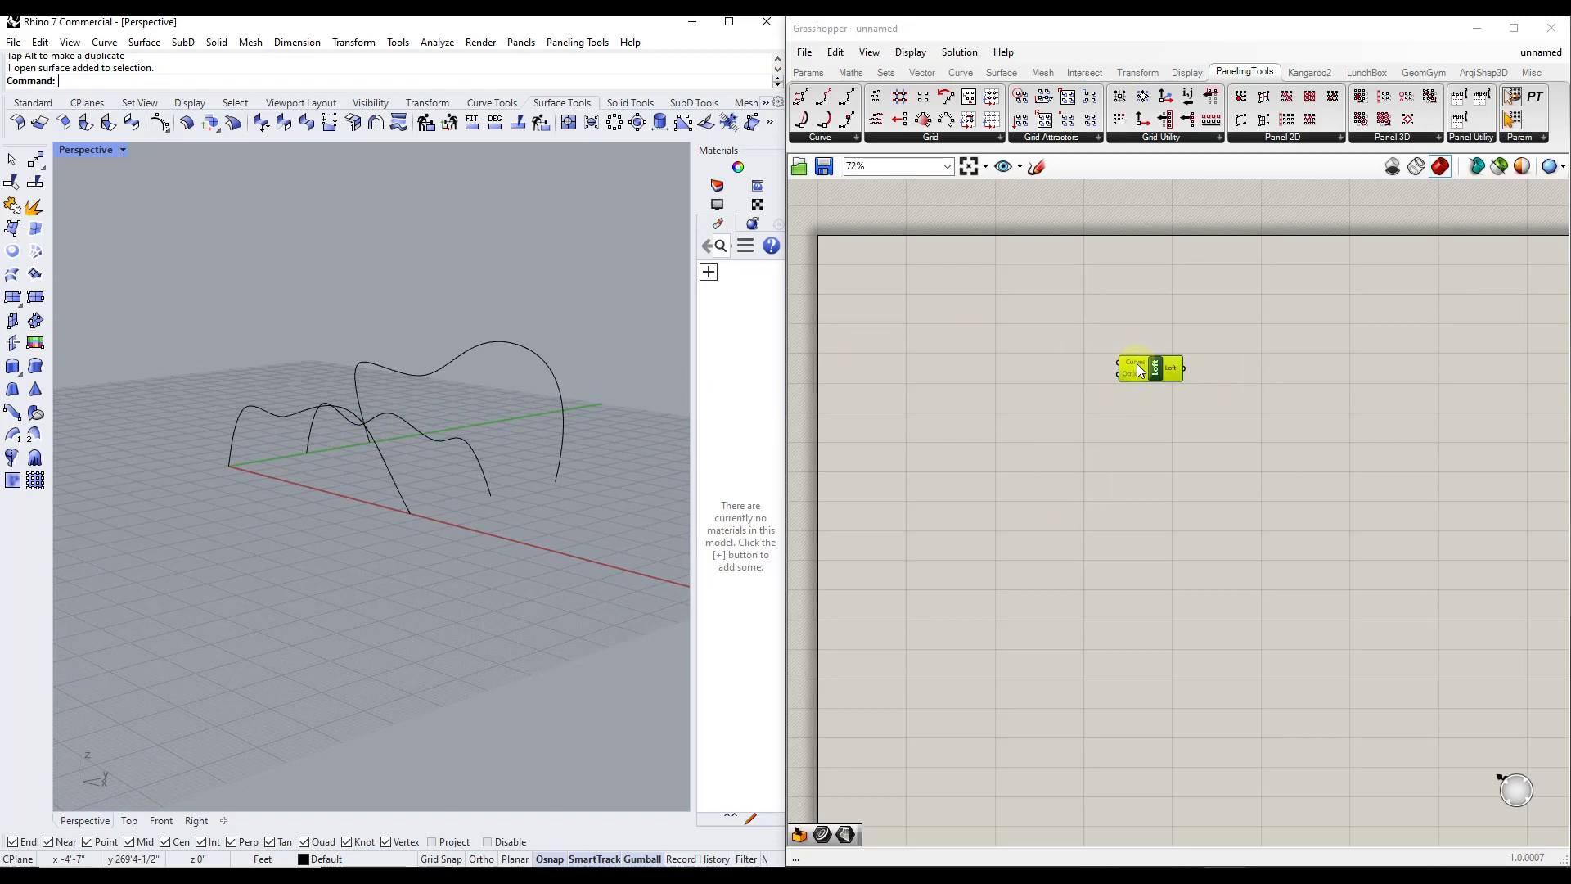
{"action": "scroll", "coordinate": [1140, 370], "scroll_direction": "up", "scroll_amount": 6}
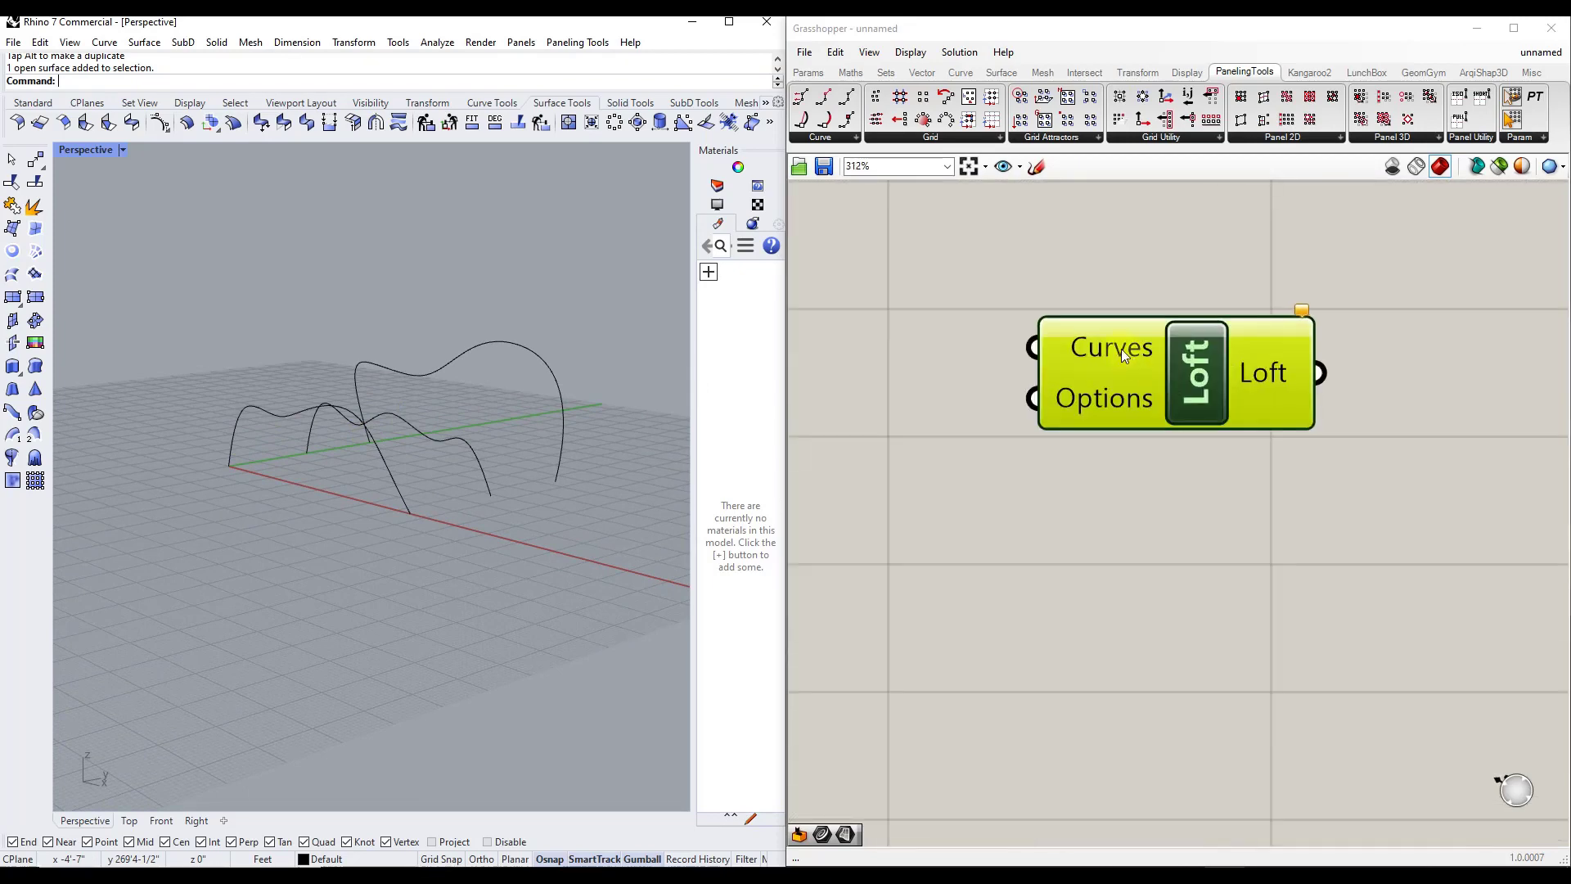
{"action": "mouse_move", "coordinate": [1121, 349]}
Reference the three Rhino curves into the Loft's Curves input and inspect the preview.
{"action": "left_click_drag", "start_coordinate": [146, 283], "coordinate": [631, 563]}
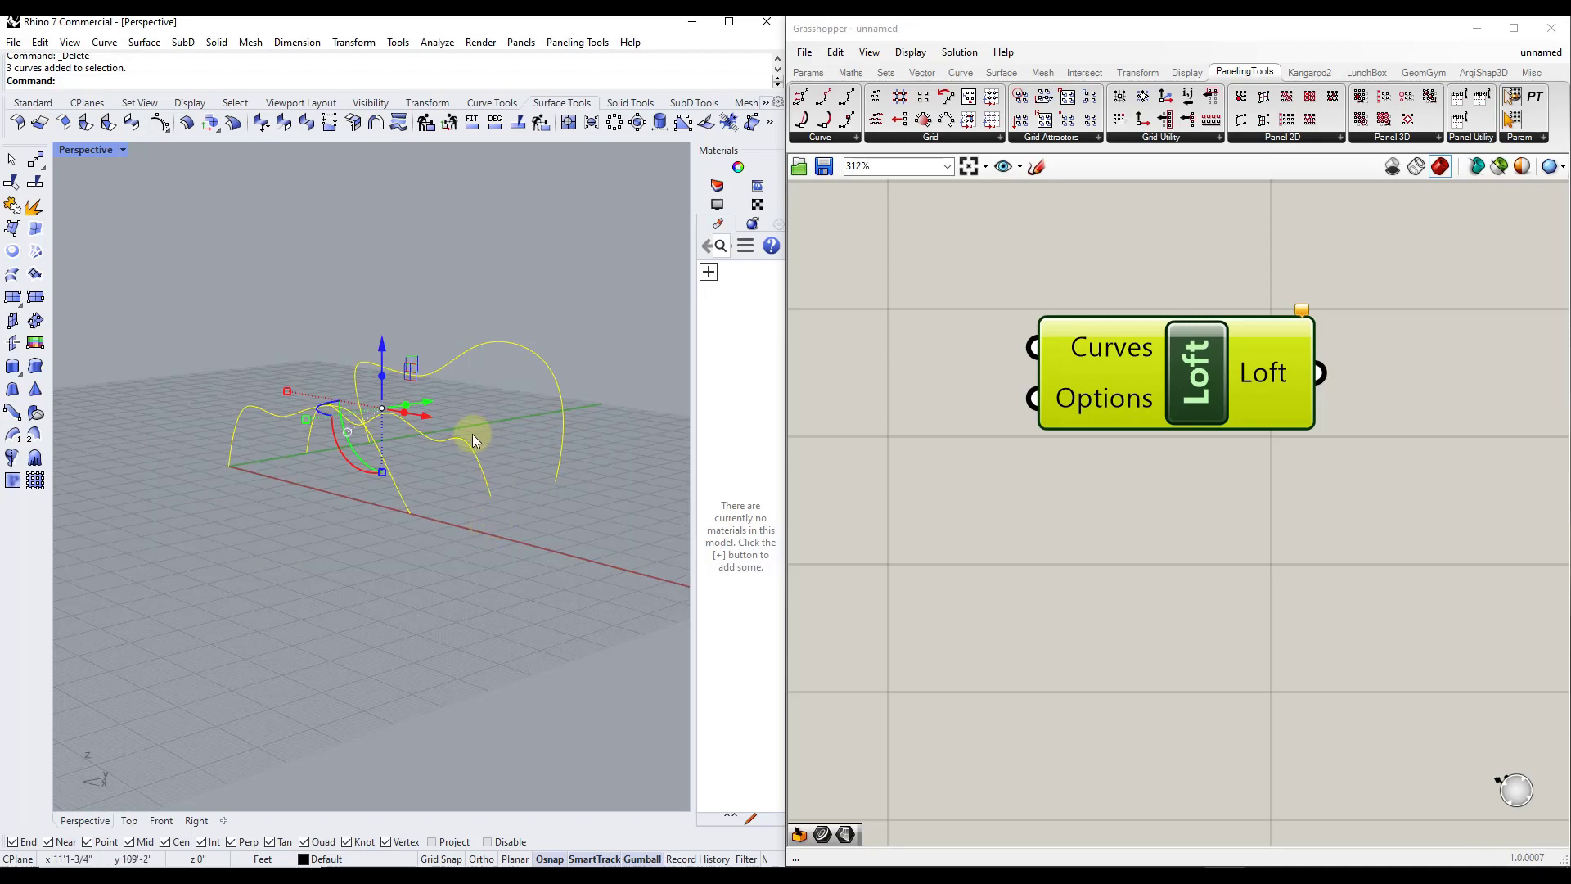
{"action": "right_click", "coordinate": [1084, 347]}
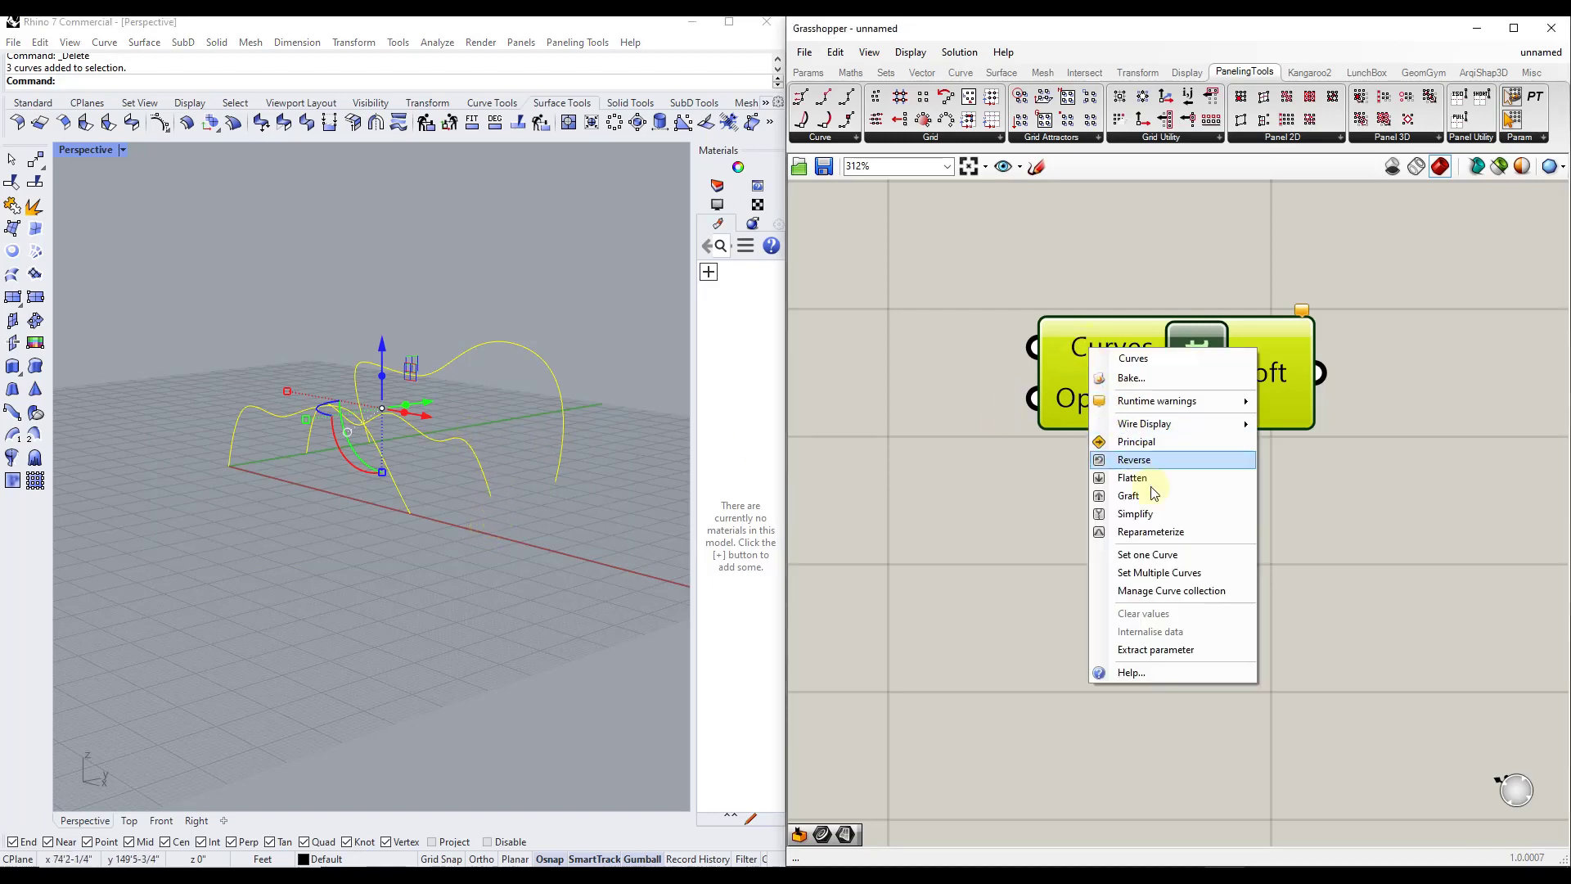
{"action": "left_click", "coordinate": [1176, 574]}
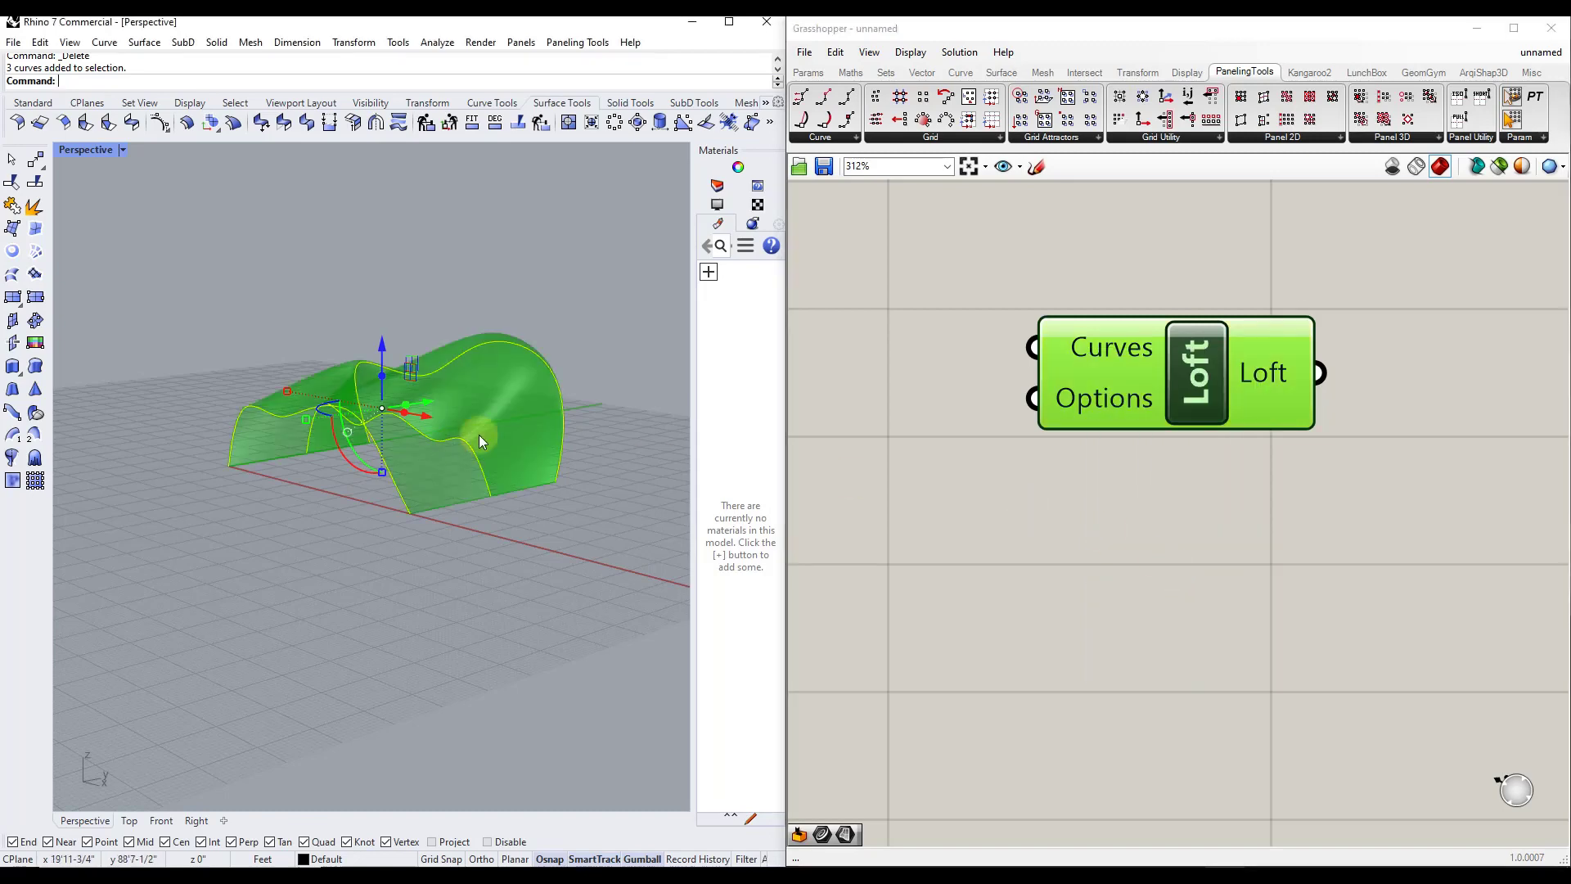
{"action": "mouse_move", "coordinate": [479, 435]}
{"action": "right_mouse_down"}
{"action": "mouse_move", "coordinate": [440, 374]}
{"action": "mouse_move", "coordinate": [600, 480]}
{"action": "mouse_move", "coordinate": [597, 450]}
{"action": "mouse_move", "coordinate": [401, 411]}
{"action": "mouse_move", "coordinate": [379, 365]}
{"action": "mouse_move", "coordinate": [308, 404]}
{"action": "mouse_move", "coordinate": [393, 424]}
{"action": "mouse_move", "coordinate": [526, 414]}
{"action": "mouse_move", "coordinate": [568, 319]}
{"action": "mouse_move", "coordinate": [429, 416]}
{"action": "mouse_move", "coordinate": [551, 382]}
{"action": "mouse_move", "coordinate": [354, 424]}
{"action": "mouse_move", "coordinate": [185, 407]}
{"action": "mouse_move", "coordinate": [190, 435]}
{"action": "mouse_move", "coordinate": [280, 475]}
{"action": "mouse_move", "coordinate": [390, 403]}
{"action": "right_mouse_up"}
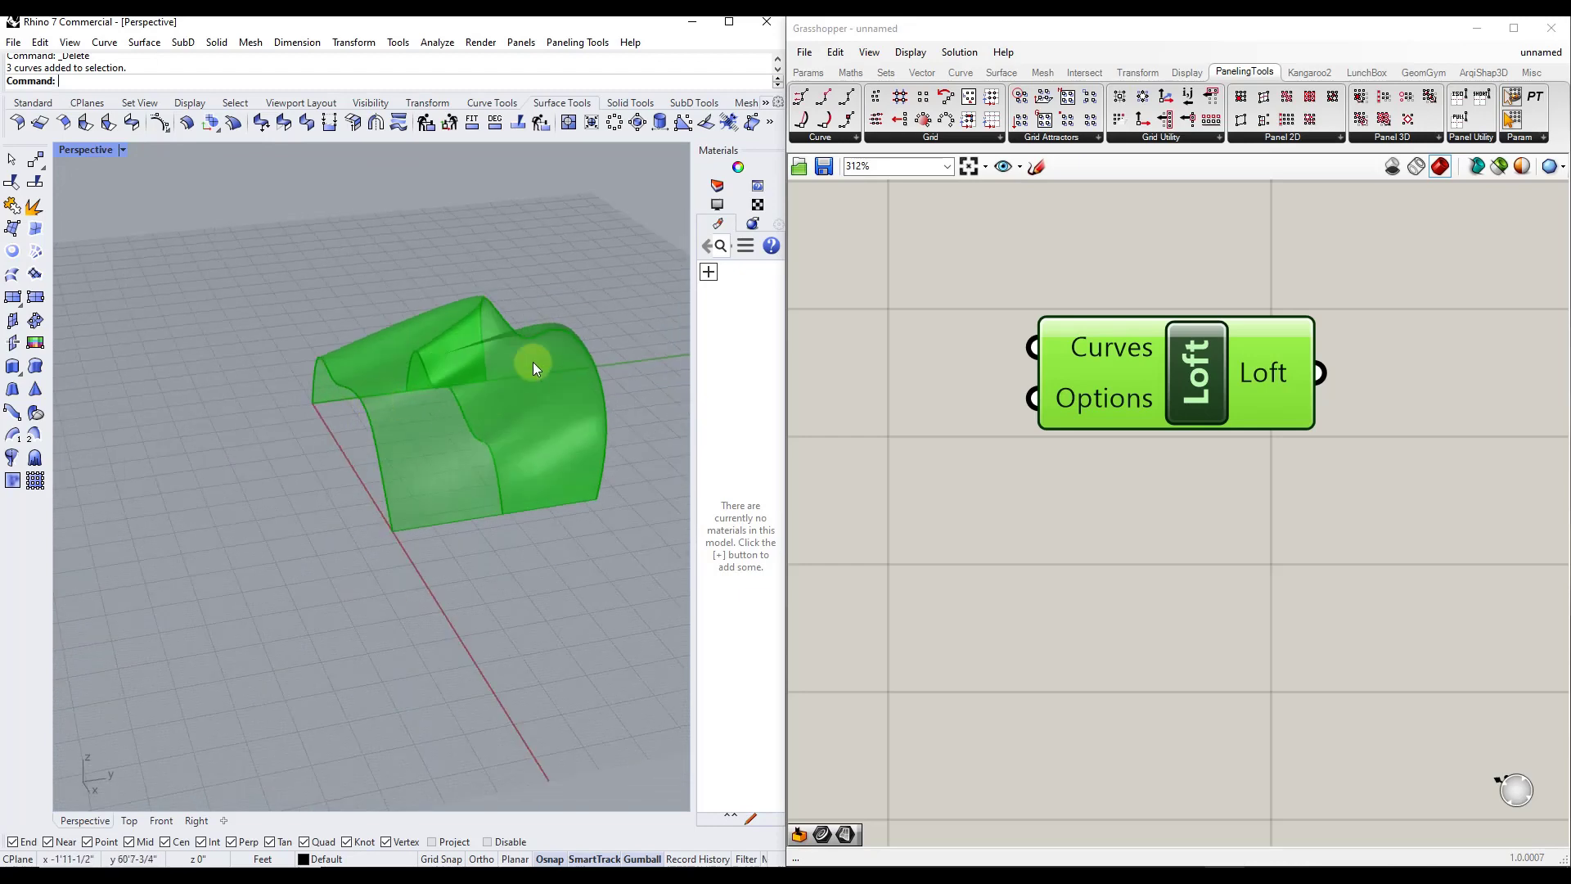
{"action": "right_click_drag", "start_coordinate": [478, 439], "coordinate": [582, 406]}
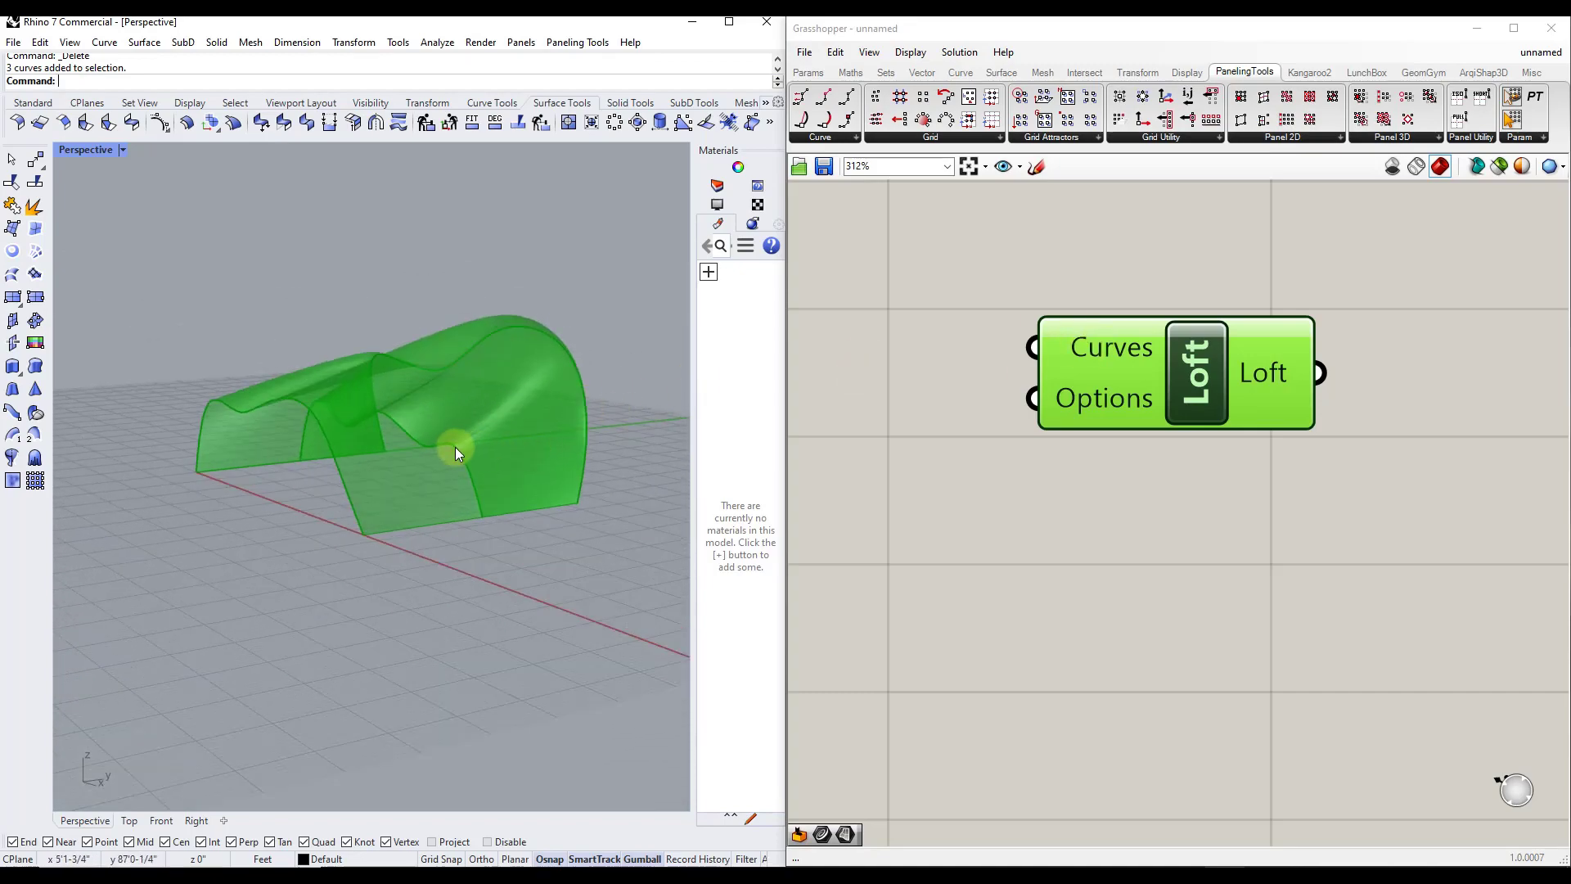
In Manage Curve collection, move the second stored curve below the third.
{"action": "right_click", "coordinate": [1096, 349]}
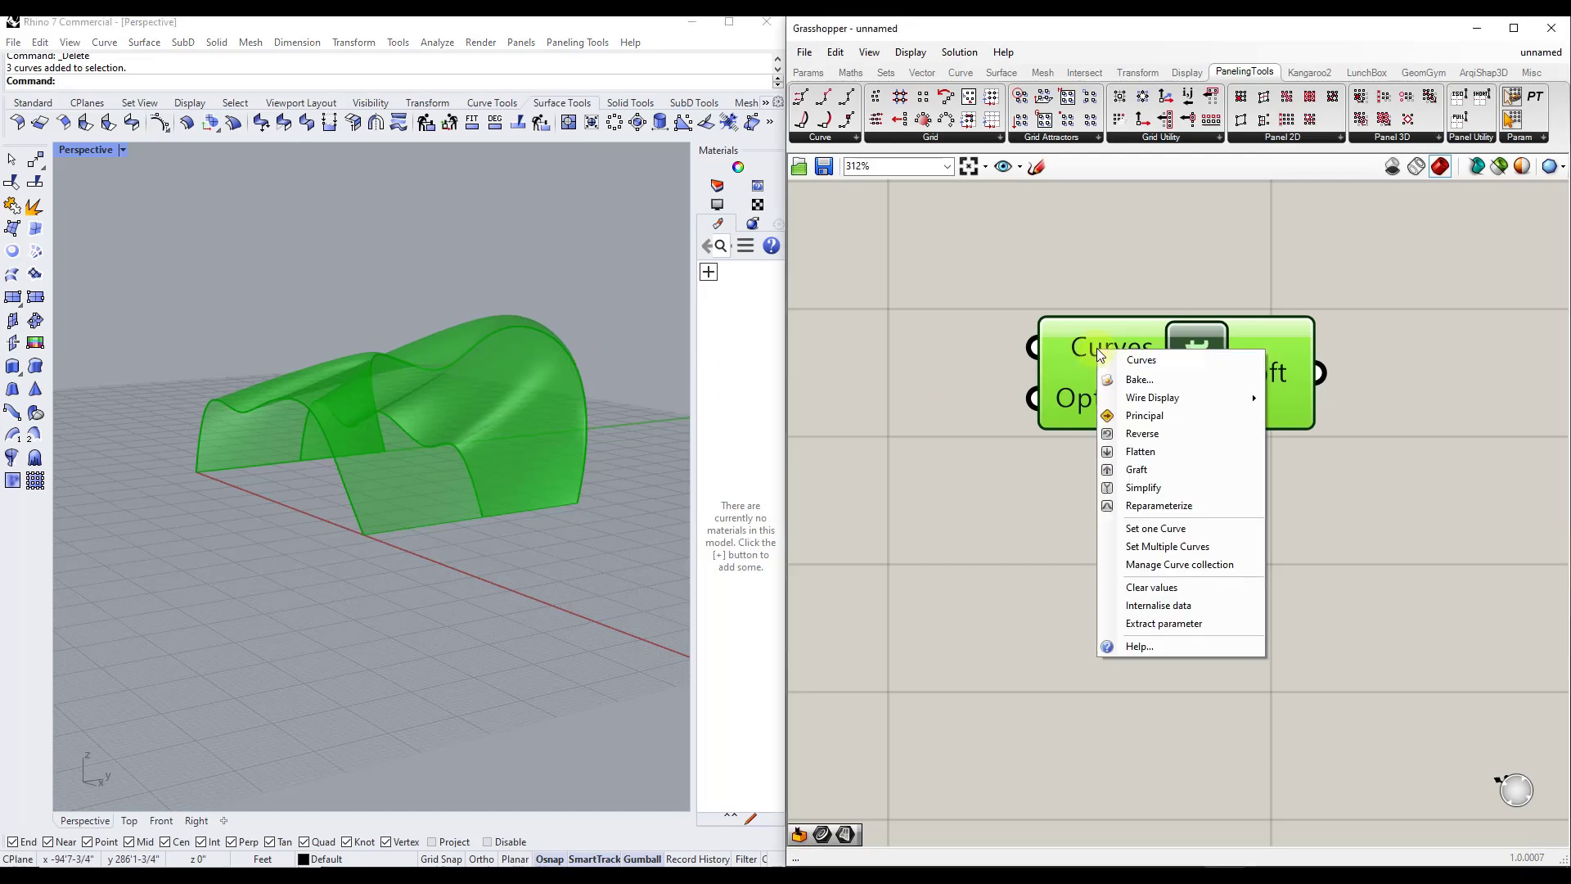
{"action": "left_click", "coordinate": [1202, 568]}
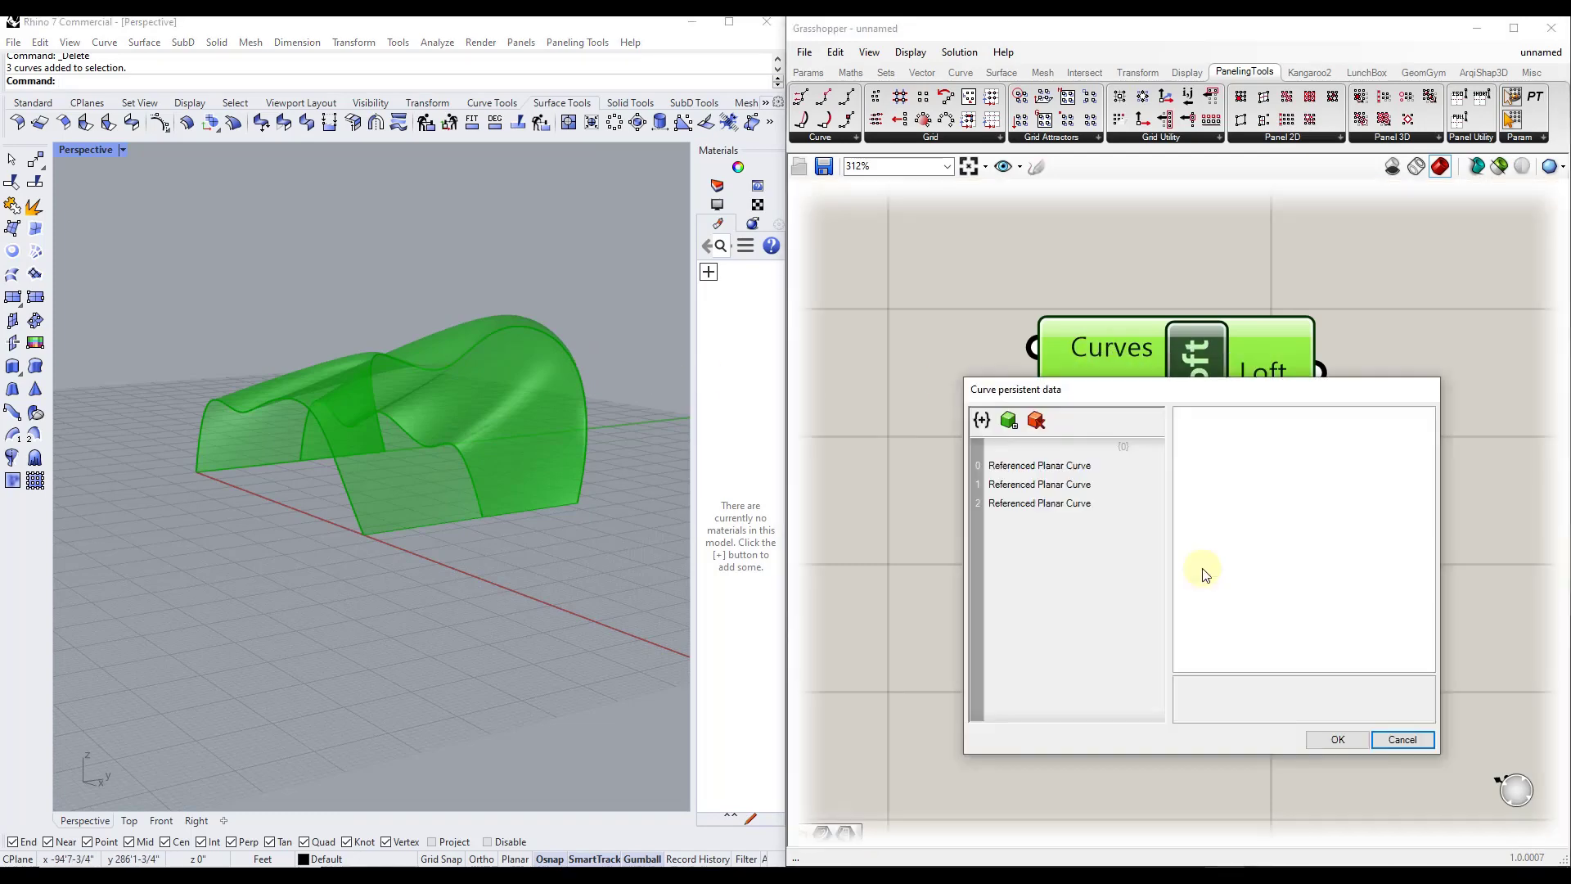
{"action": "left_click", "coordinate": [1025, 465]}
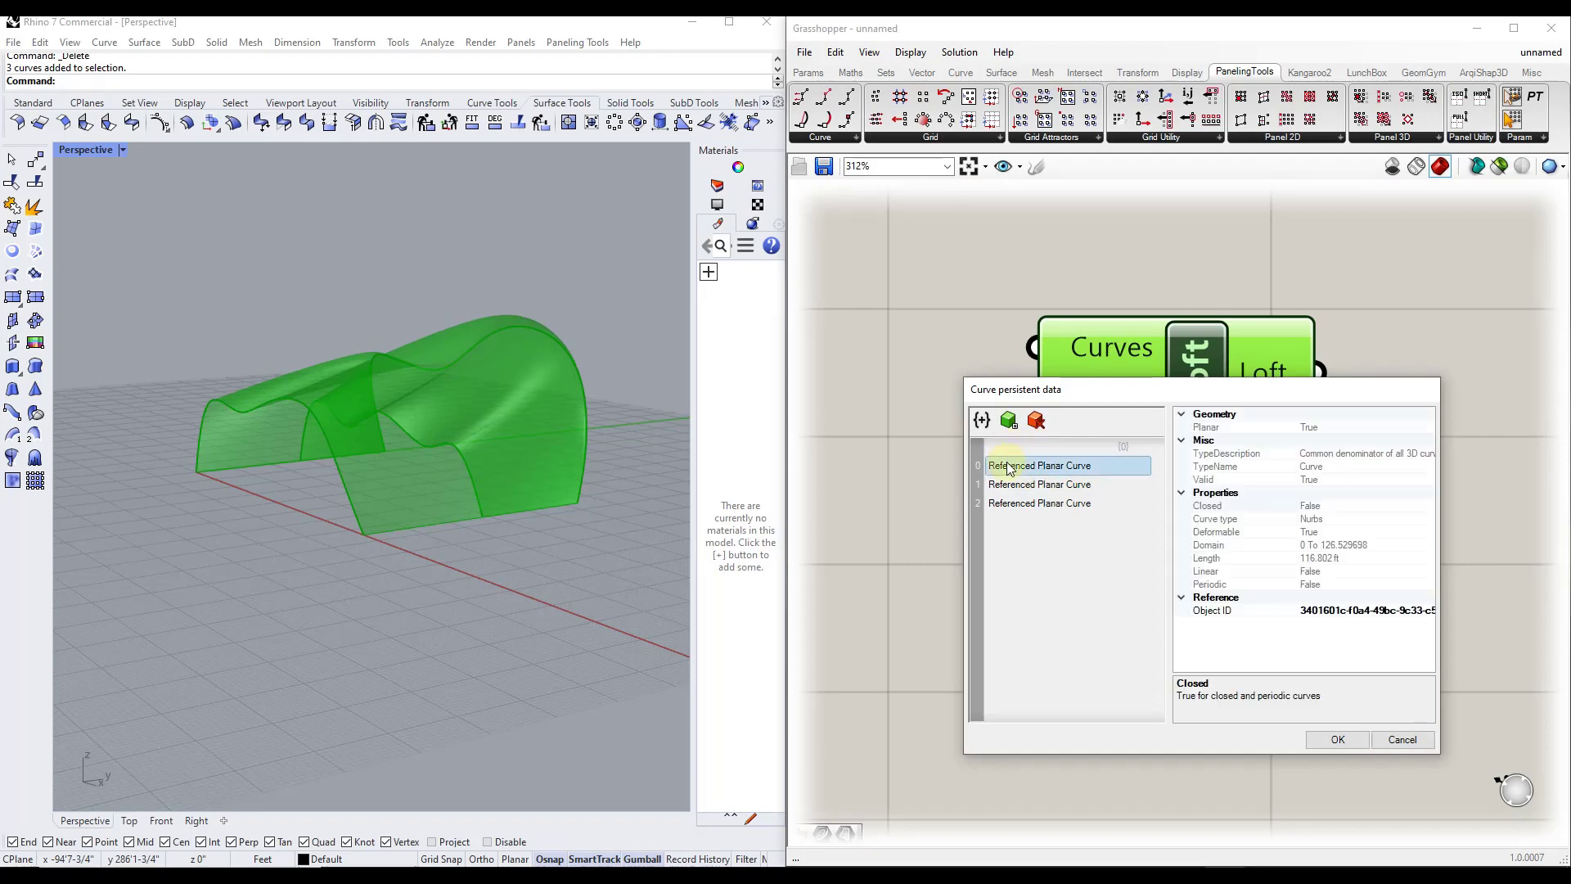
{"action": "left_click", "coordinate": [1028, 505]}
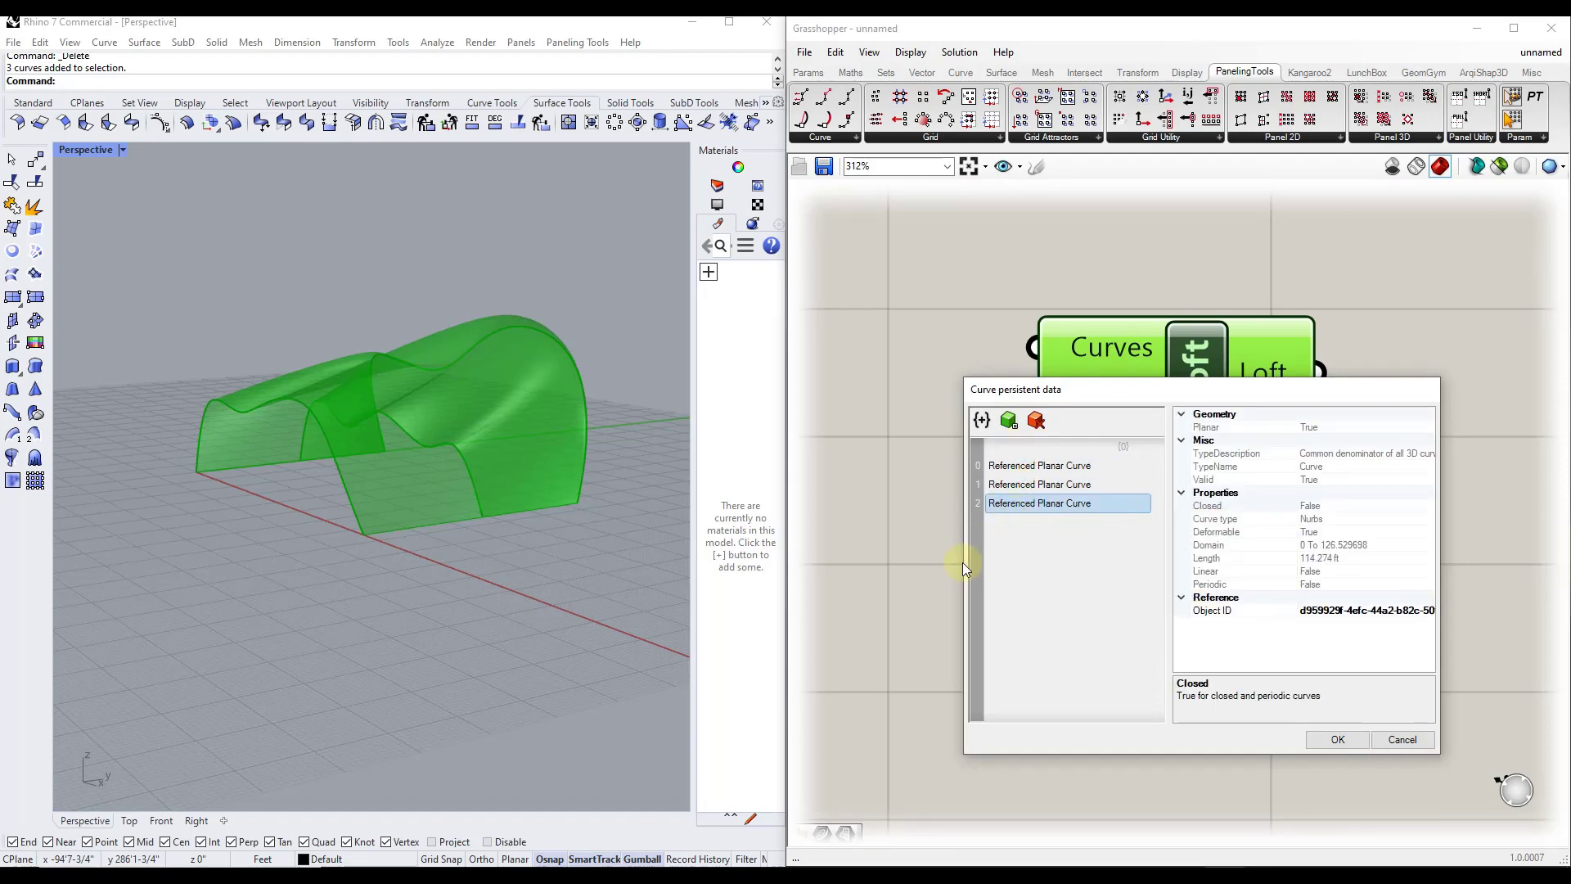
{"action": "left_click_drag", "start_coordinate": [965, 563], "coordinate": [876, 563]}
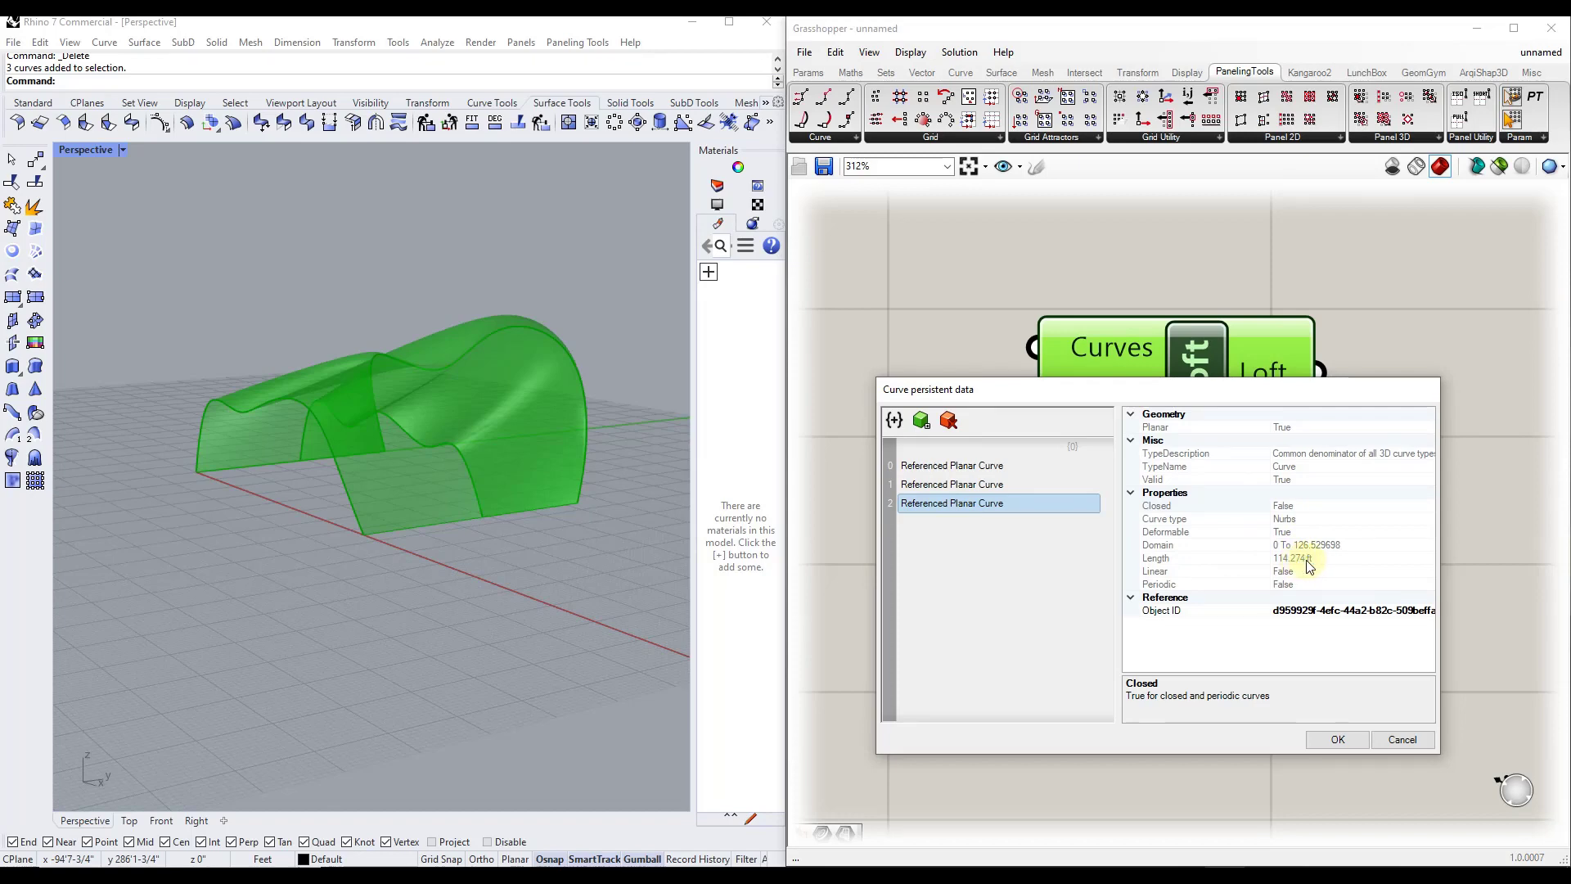
{"action": "left_click", "coordinate": [962, 468]}
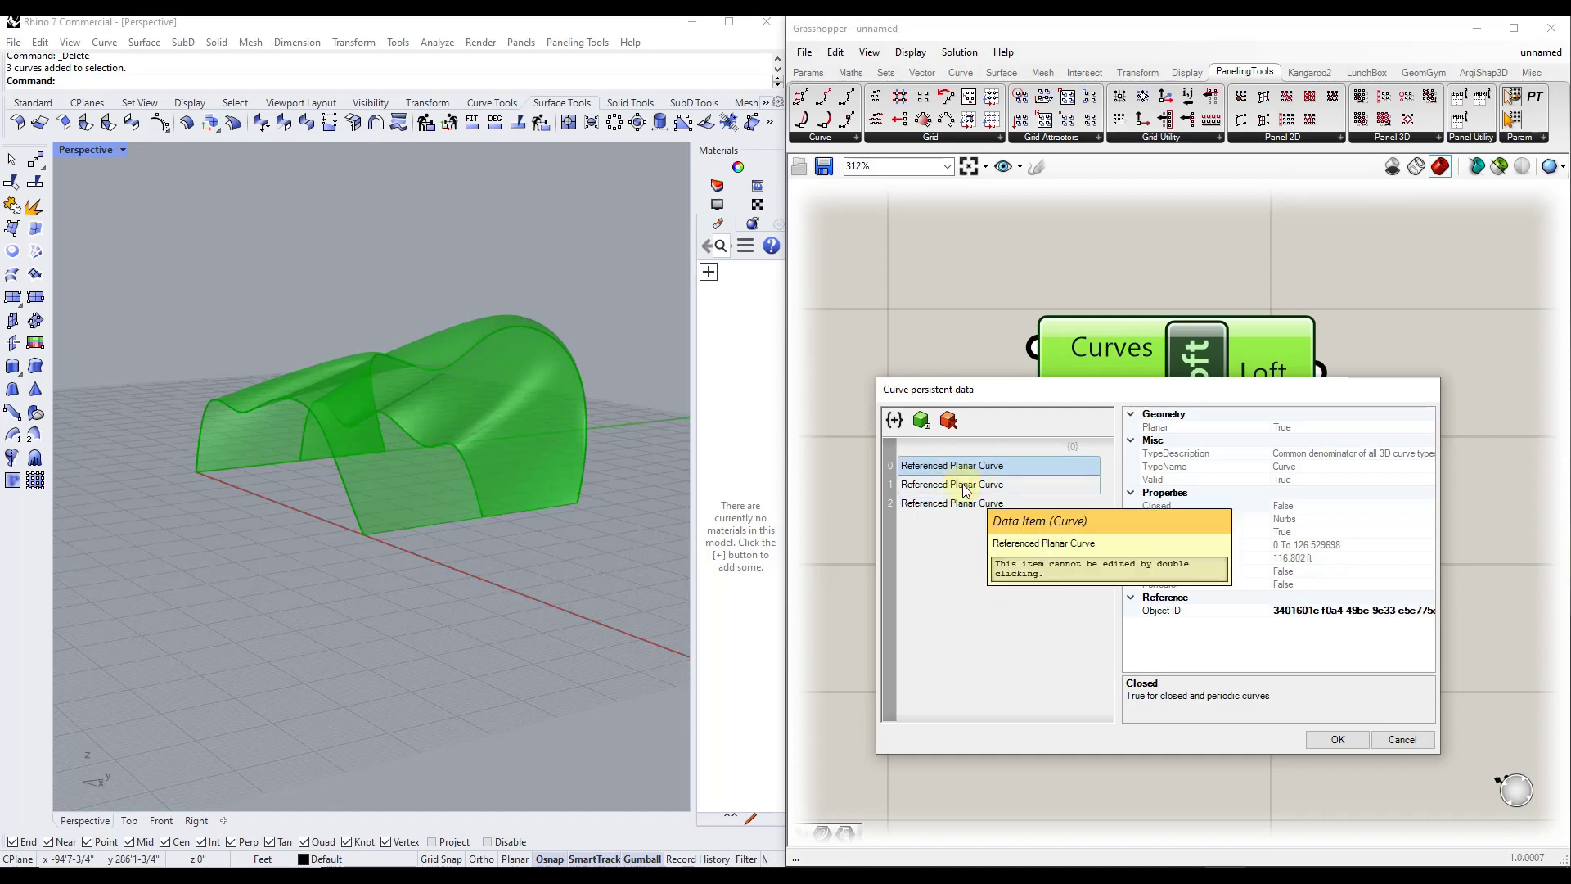
{"action": "left_click", "coordinate": [965, 484]}
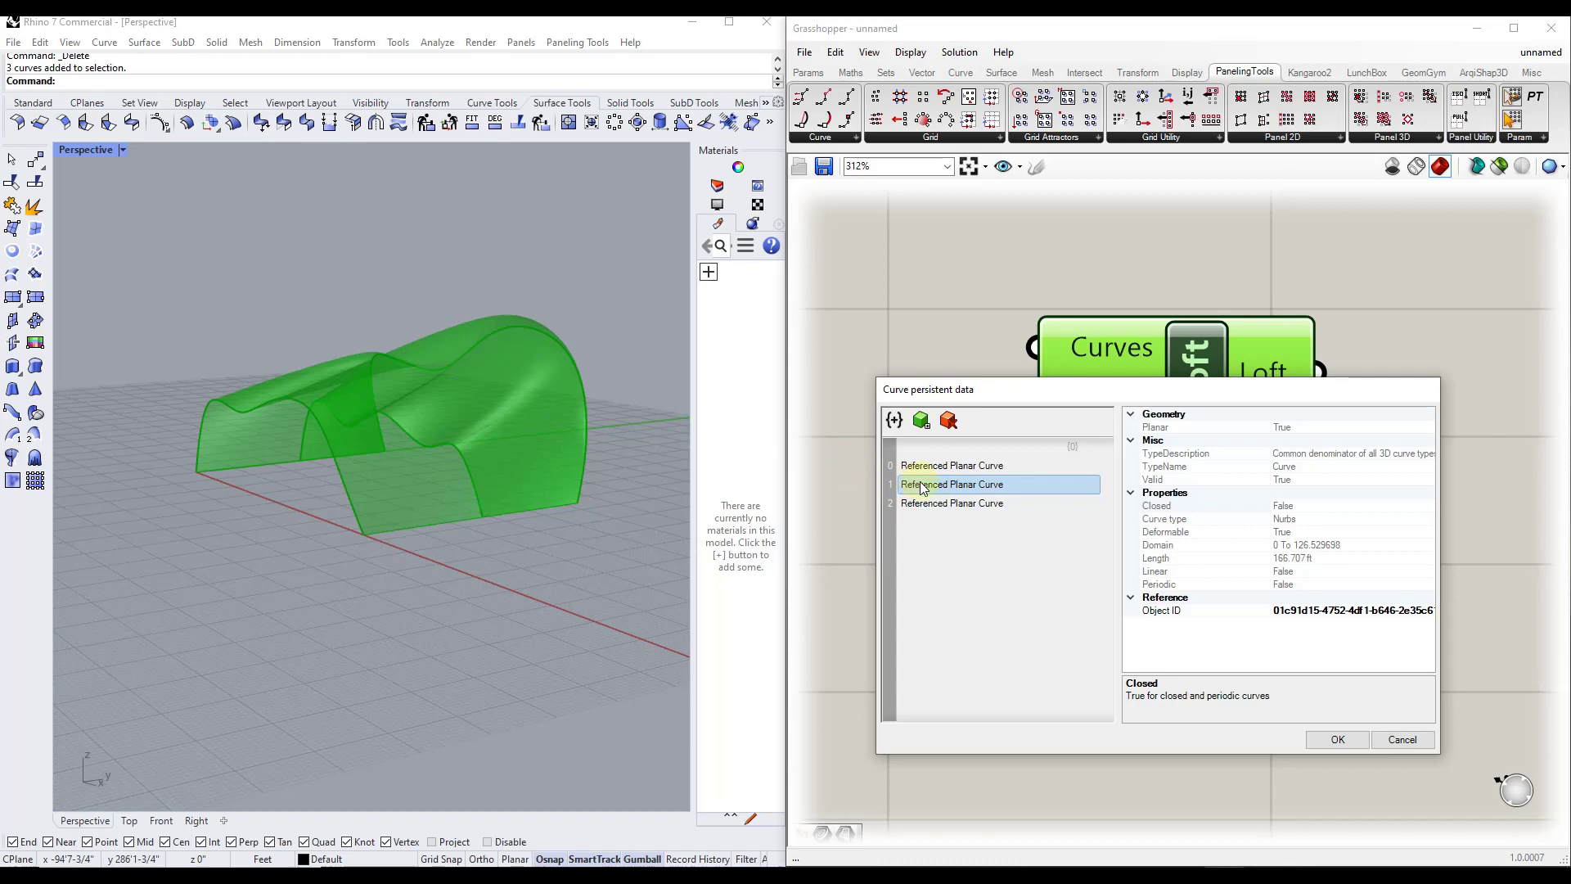
{"action": "left_click_drag", "start_coordinate": [923, 484], "coordinate": [923, 509]}
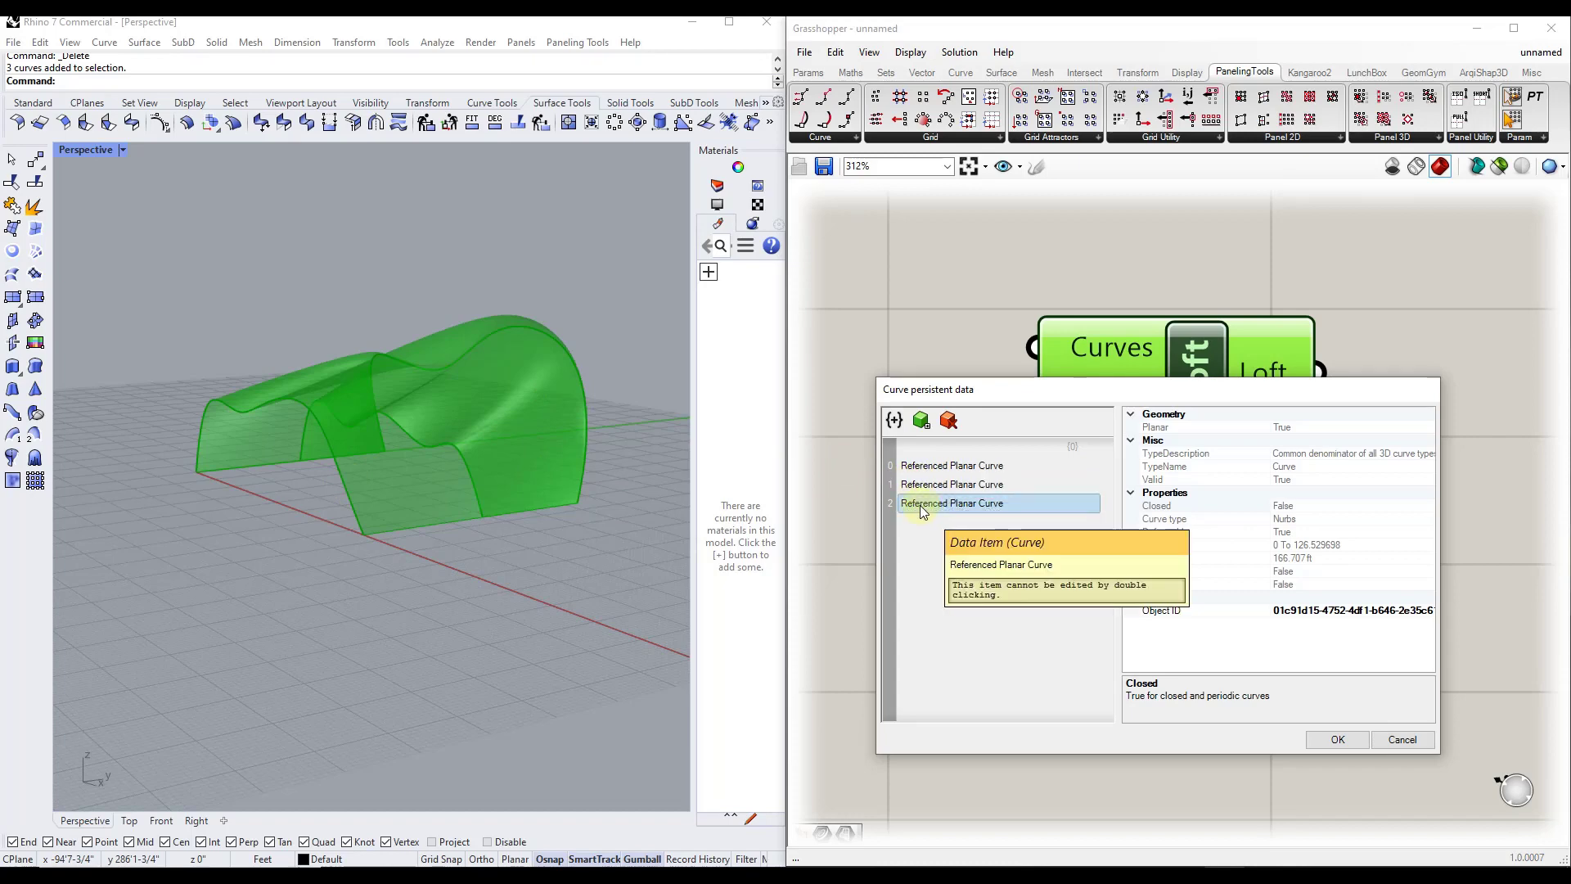
{"action": "left_click", "coordinate": [1334, 737]}
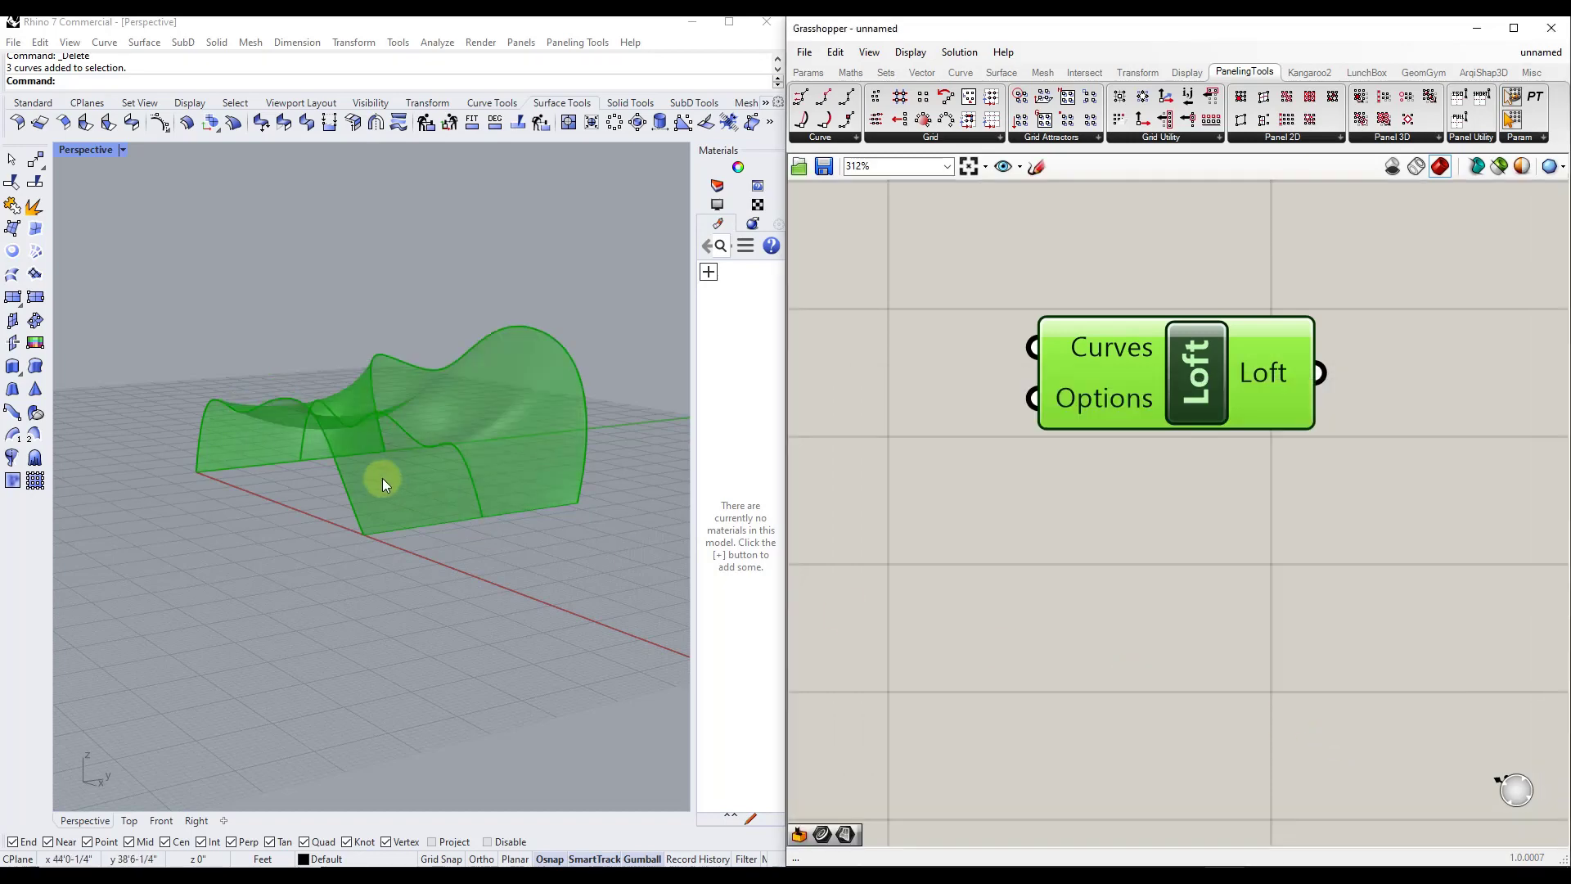
{"action": "right_click_drag", "start_coordinate": [385, 484], "coordinate": [479, 401]}
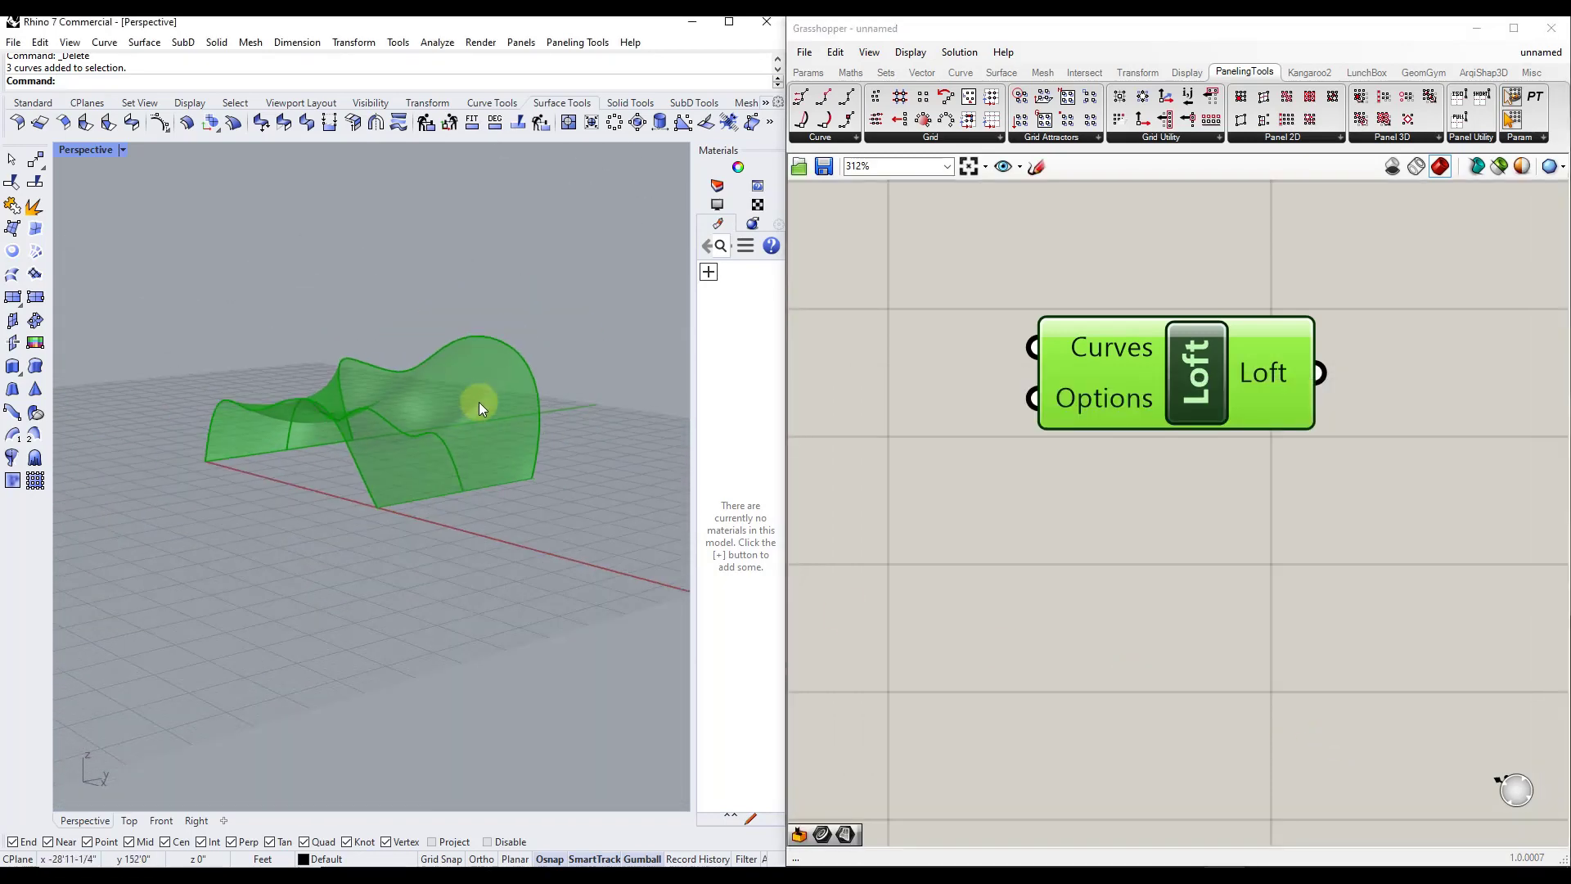
{"action": "scroll", "coordinate": [384, 399], "scroll_direction": "up", "scroll_amount": 6}
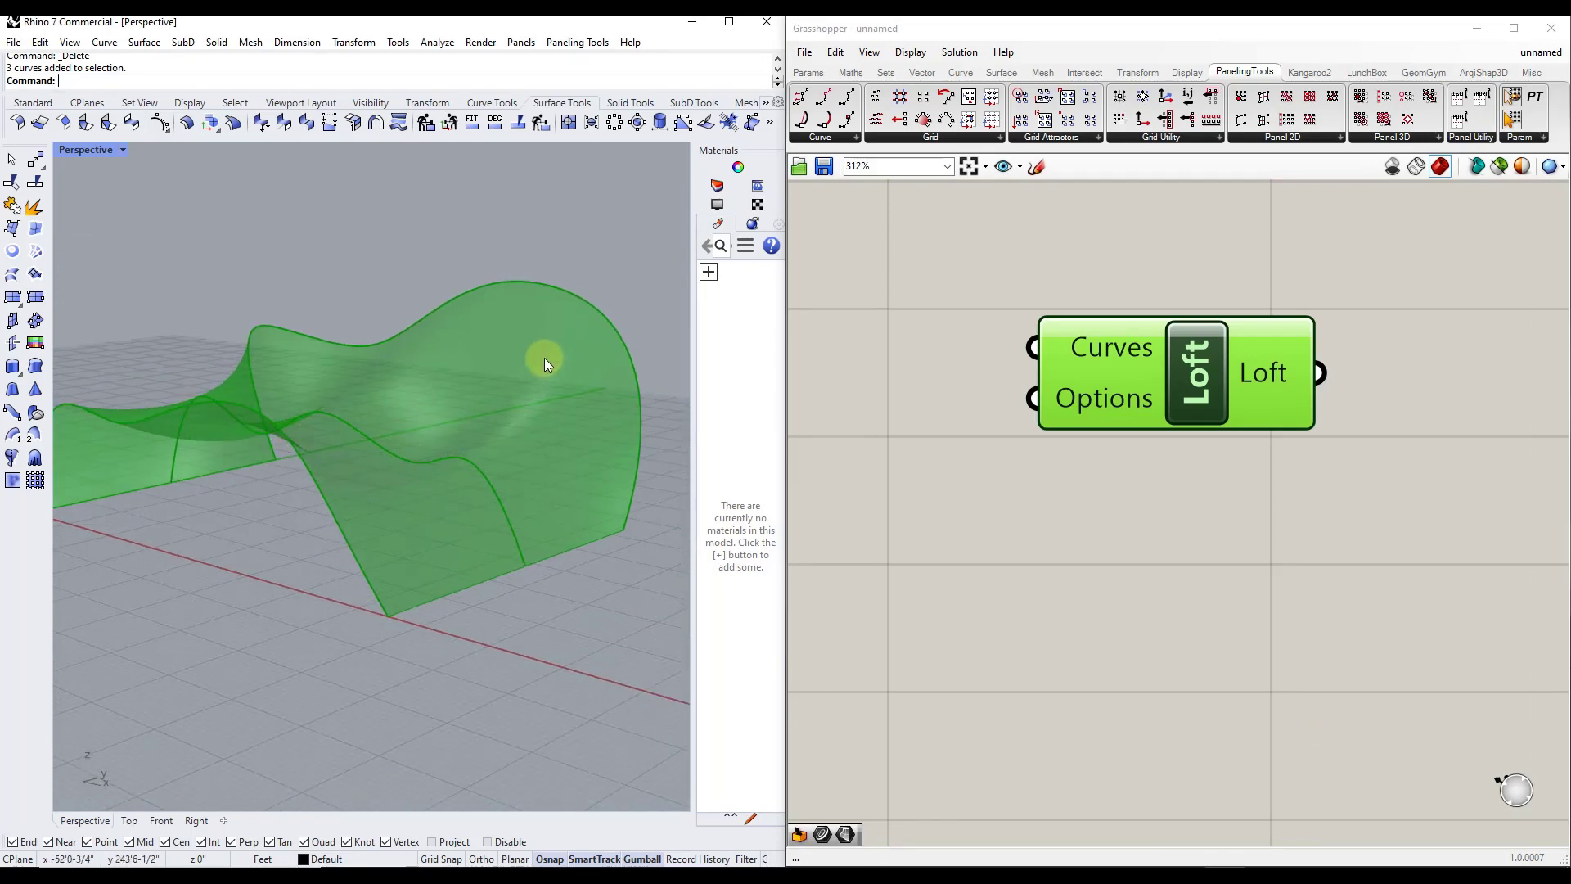
{"action": "right_click_drag", "start_coordinate": [545, 357], "coordinate": [500, 400]}
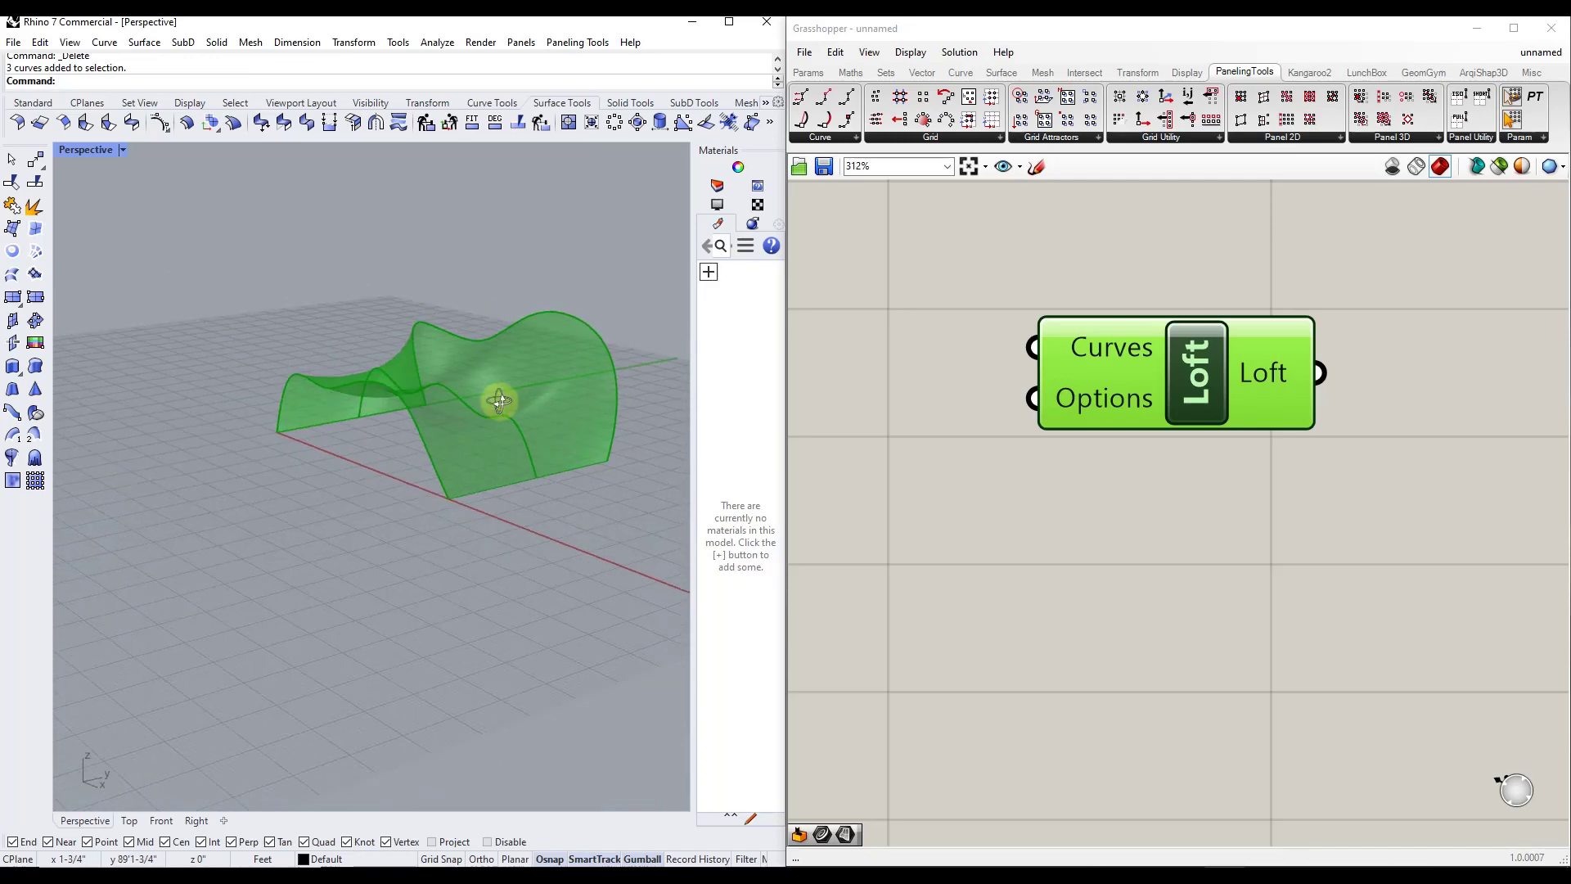
{"action": "right_click_drag", "start_coordinate": [527, 430], "coordinate": [446, 413]}
Raise four control points of a profile curve to lift the surface.
{"action": "left_click", "coordinate": [522, 435]}
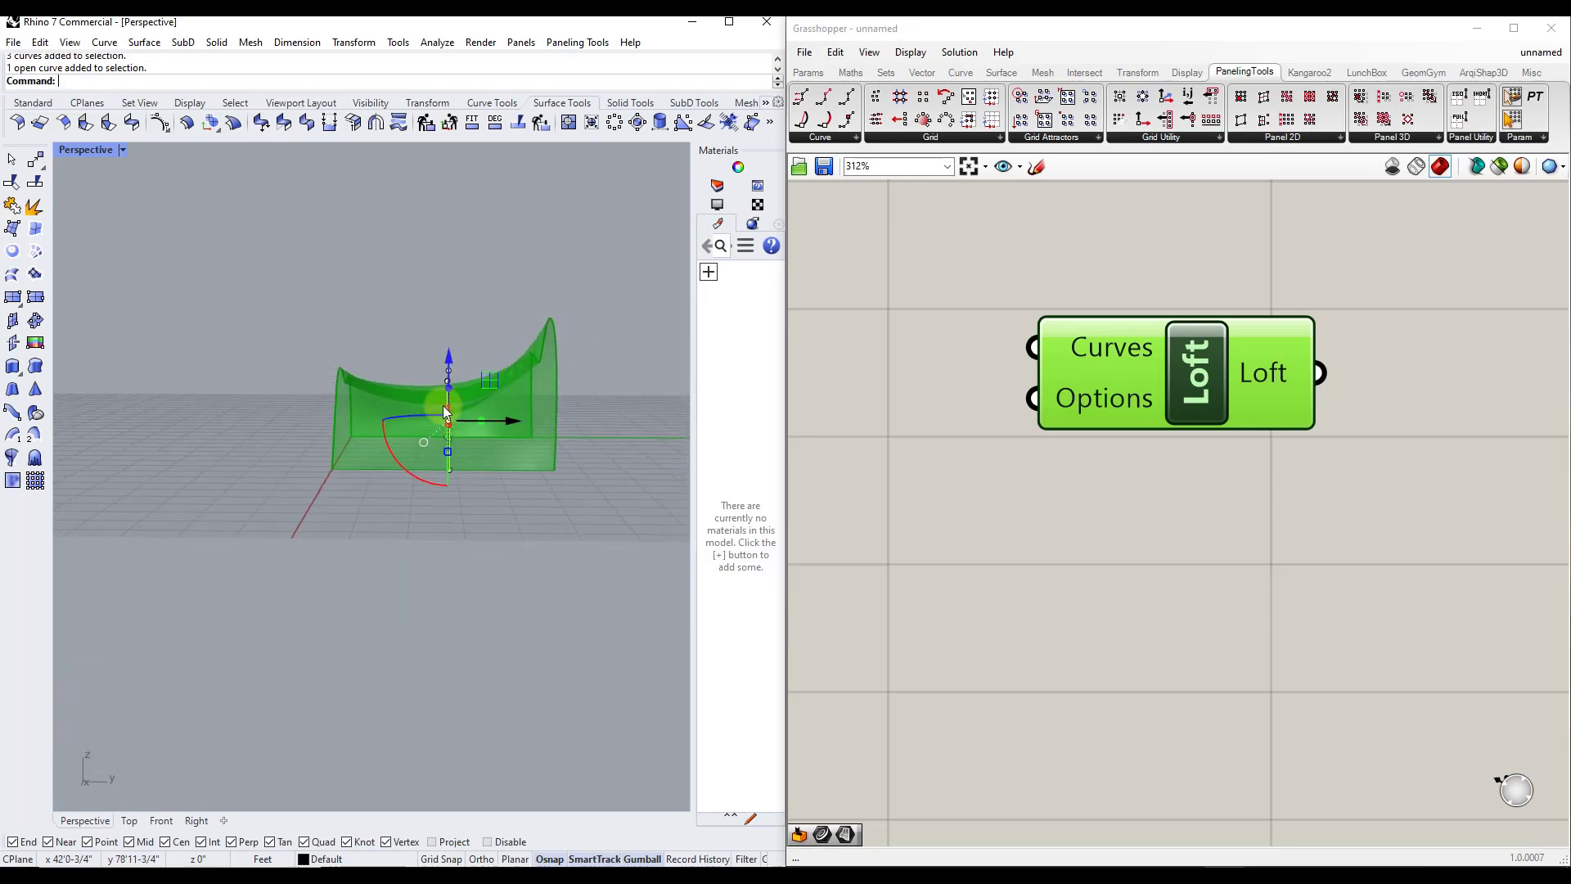
{"action": "left_click", "coordinate": [443, 382]}
{"action": "left_click_drag", "start_coordinate": [478, 399], "coordinate": [479, 401]}
{"action": "right_click_drag", "start_coordinate": [432, 413], "coordinate": [456, 323]}
{"action": "left_click_drag", "start_coordinate": [448, 323], "coordinate": [455, 270]}
{"action": "right_click_drag", "start_coordinate": [563, 380], "coordinate": [500, 337]}
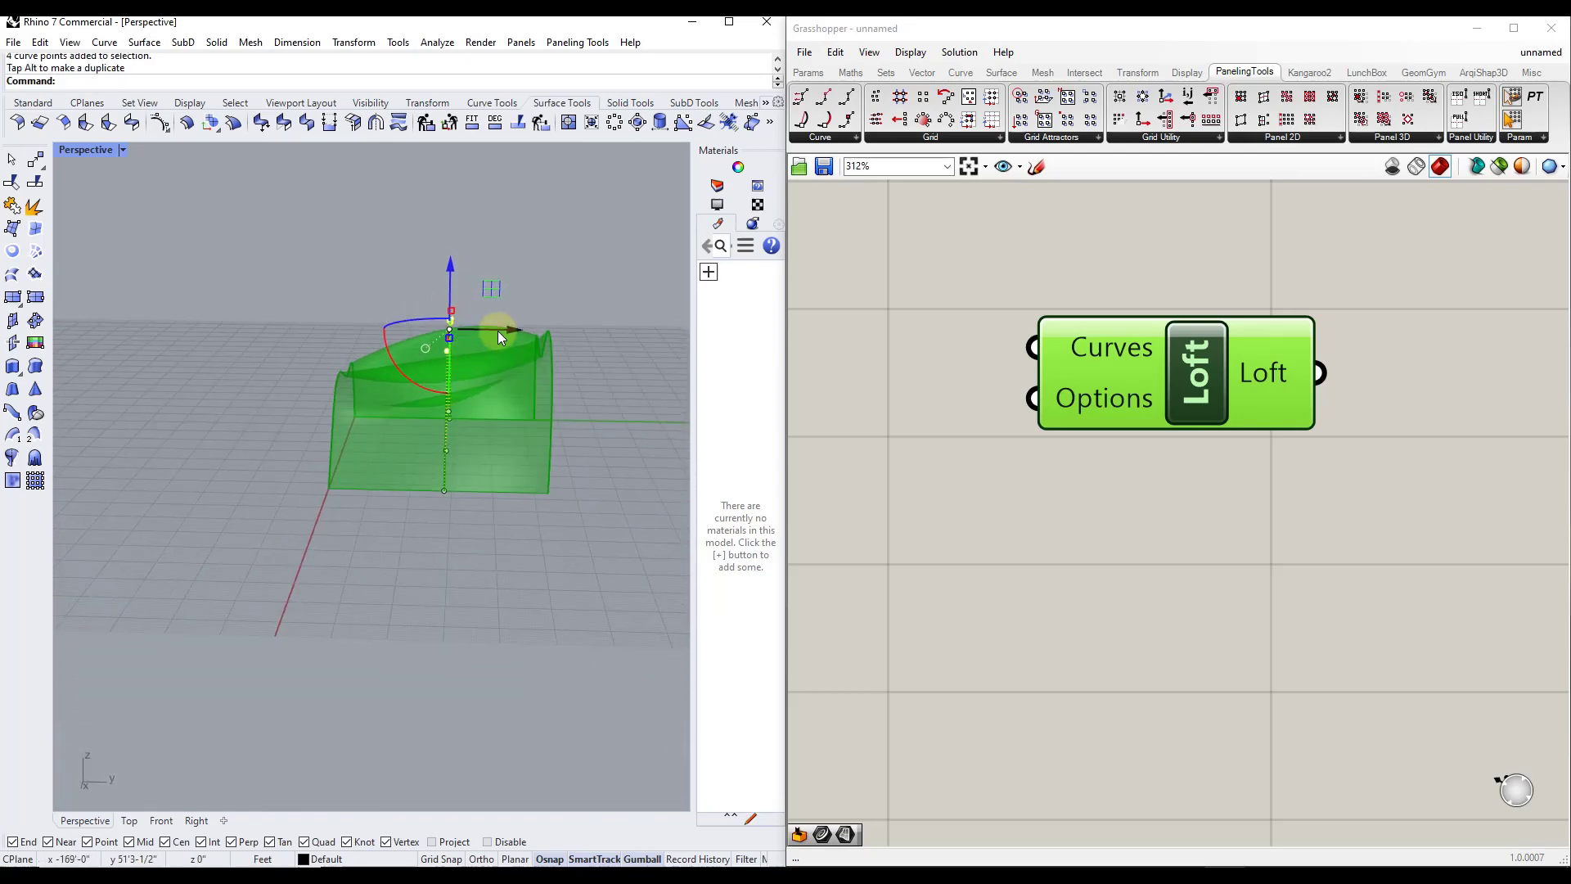
Move the right edge curve outward and pull a front-curve control point left.
{"action": "left_click", "coordinate": [553, 394]}
{"action": "left_click_drag", "start_coordinate": [592, 388], "coordinate": [679, 388]}
{"action": "left_click", "coordinate": [383, 529]}
{"action": "left_click", "coordinate": [319, 425]}
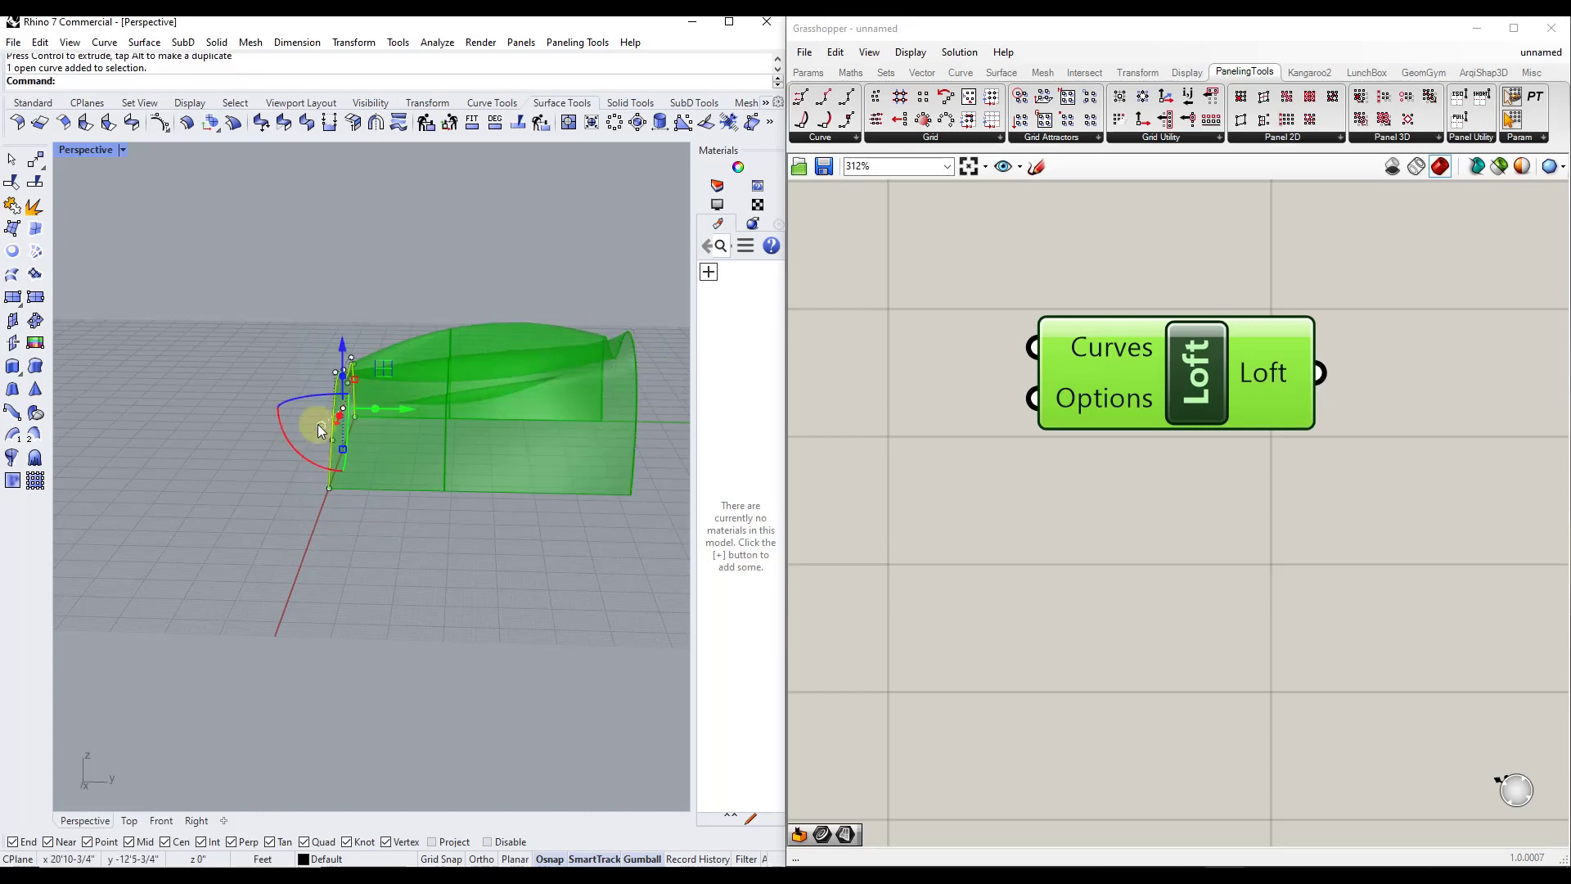
{"action": "right_click_drag", "start_coordinate": [400, 410], "coordinate": [298, 347]}
{"action": "left_click", "coordinate": [298, 347]}
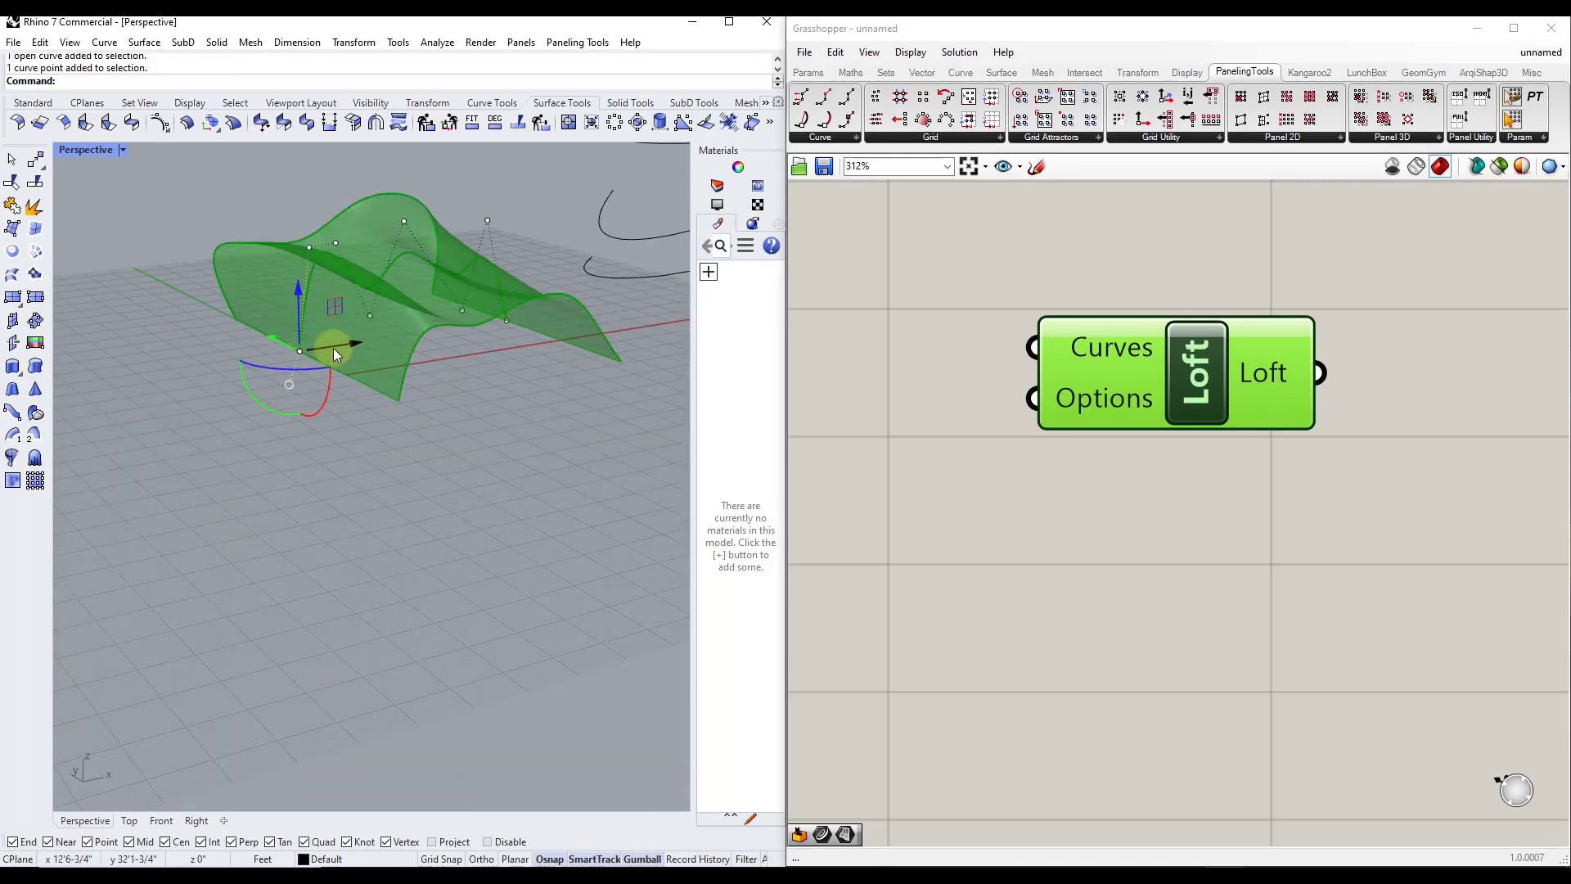
{"action": "left_click_drag", "start_coordinate": [332, 347], "coordinate": [278, 355]}
Orbit and zoom around the reshaped loft to review its taller peaks.
{"action": "right_click_drag", "start_coordinate": [473, 357], "coordinate": [311, 367]}
{"action": "scroll", "coordinate": [387, 301], "scroll_direction": "down", "scroll_amount": 3}
{"action": "scroll", "coordinate": [459, 301], "scroll_direction": "down", "scroll_amount": 2}
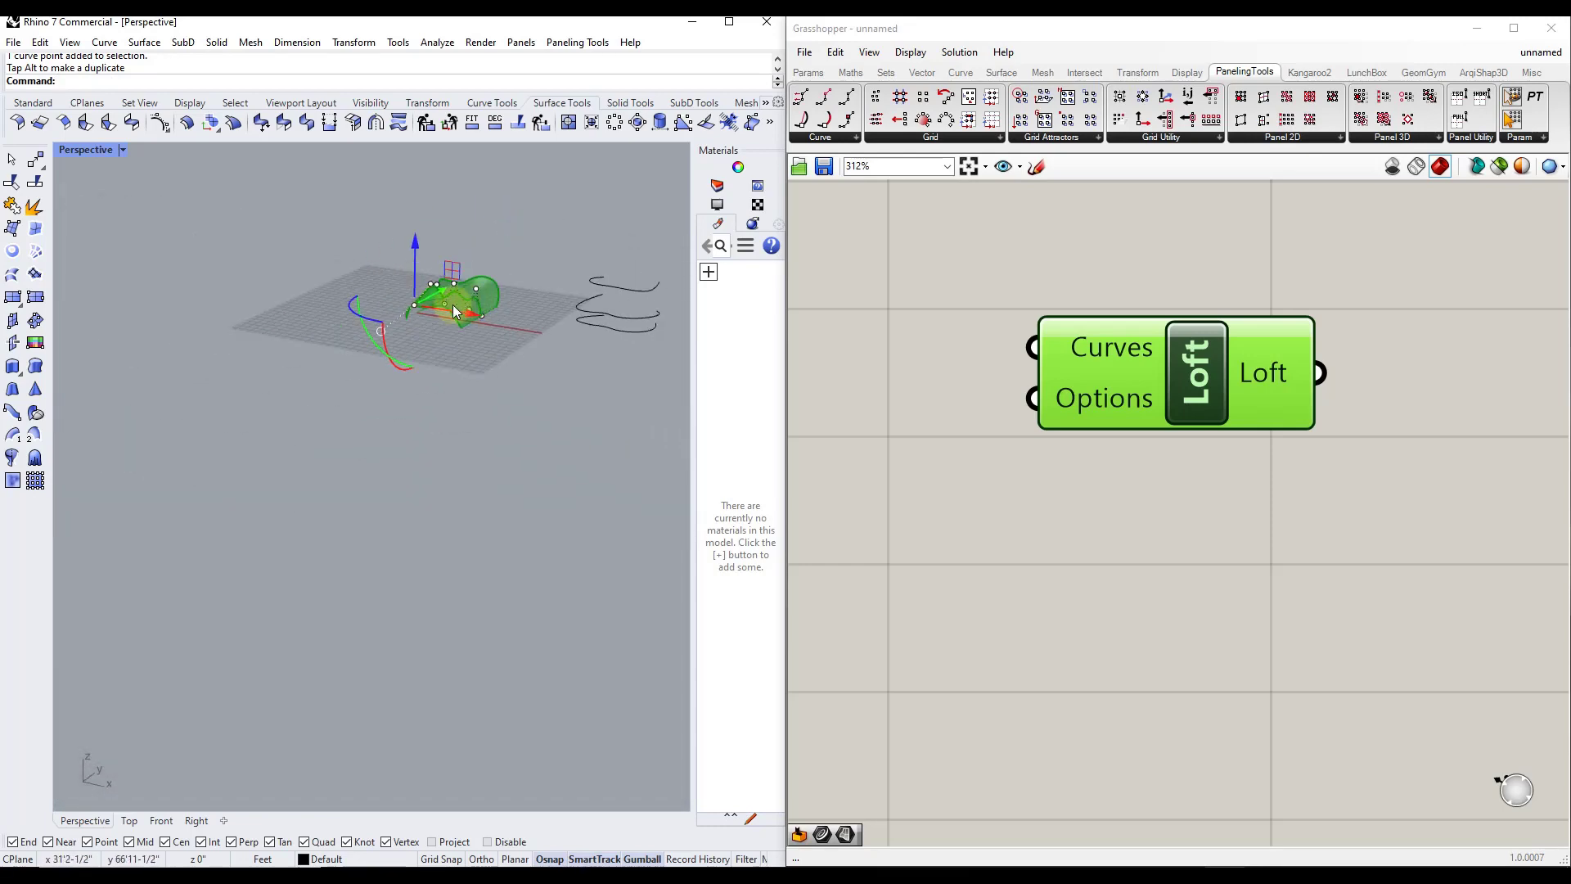
{"action": "scroll", "coordinate": [440, 296], "scroll_direction": "up", "scroll_amount": 6}
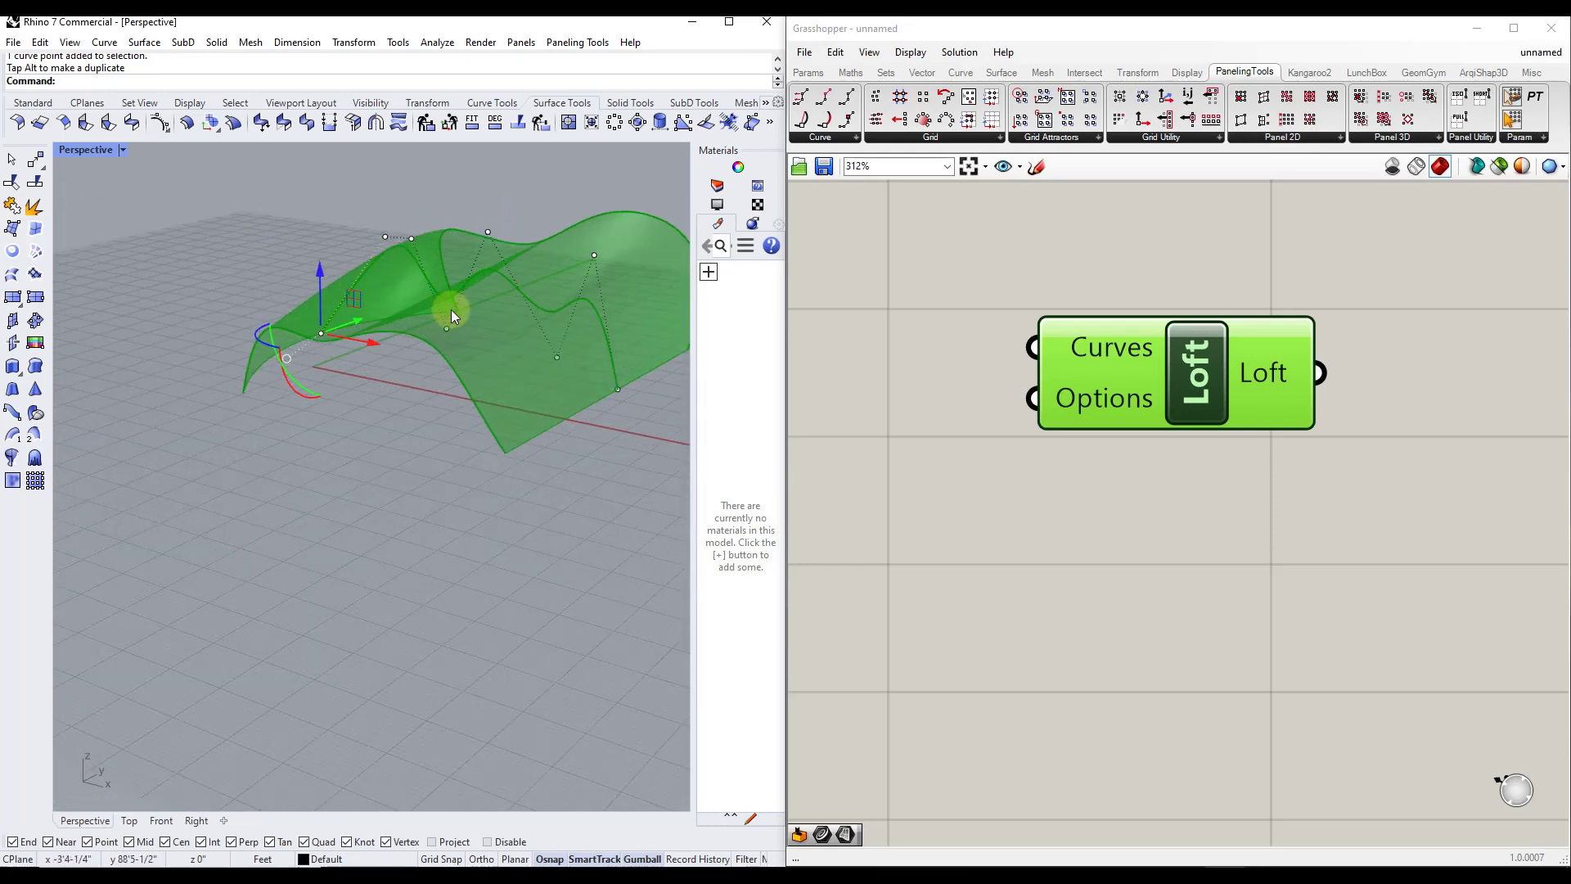
{"action": "scroll", "coordinate": [501, 355], "scroll_direction": "down", "scroll_amount": 2}
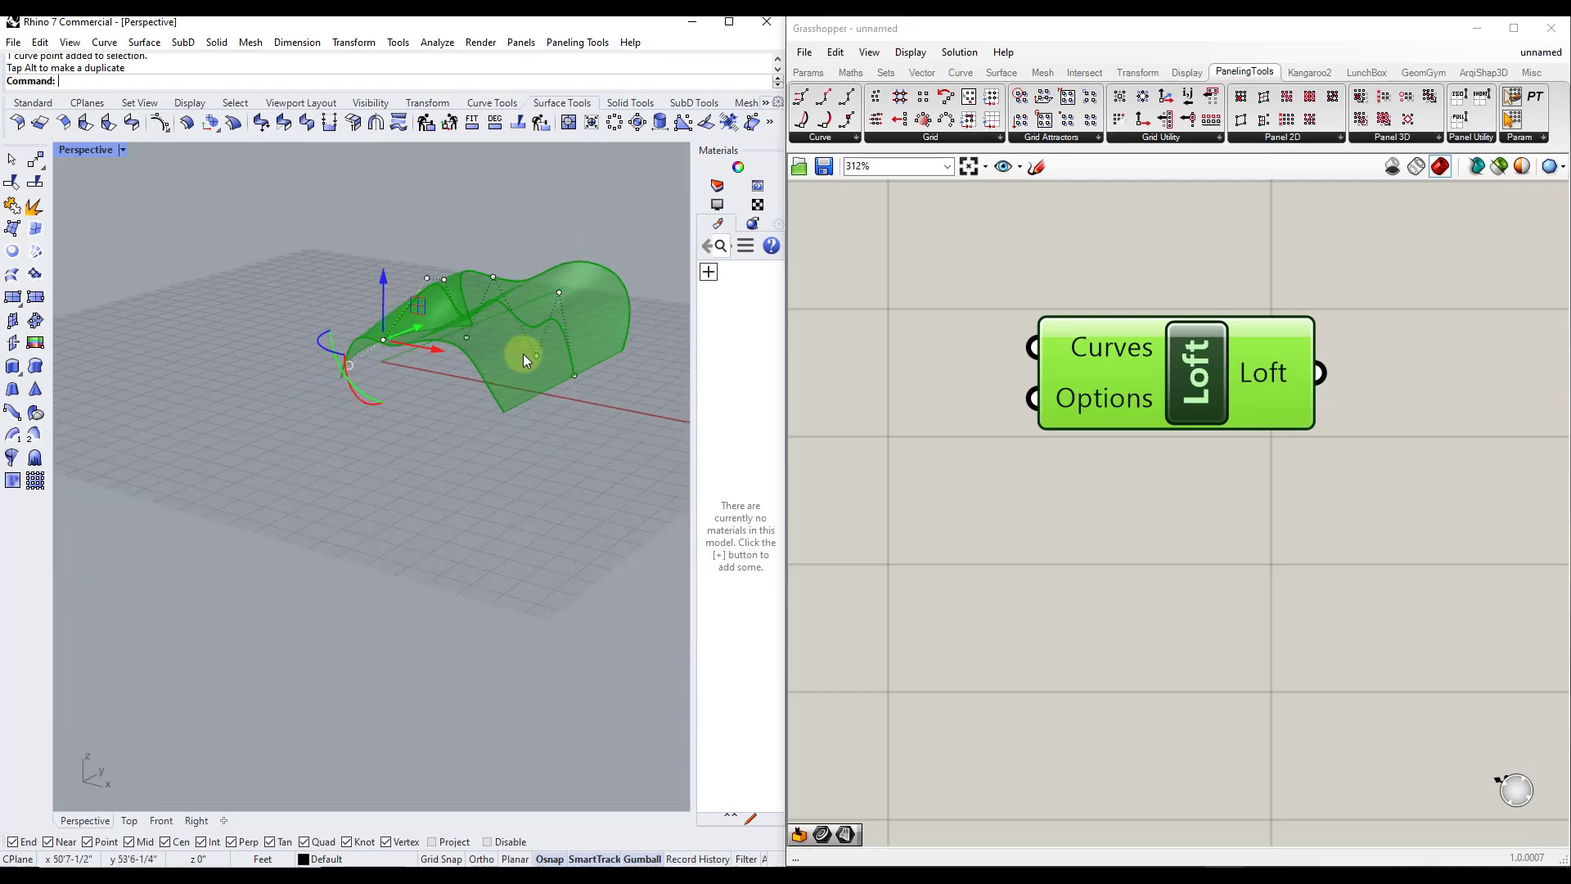
{"action": "mouse_move", "coordinate": [536, 360]}
{"action": "right_mouse_down"}
{"action": "mouse_move", "coordinate": [499, 340]}
{"action": "mouse_move", "coordinate": [517, 350]}
{"action": "right_mouse_up"}
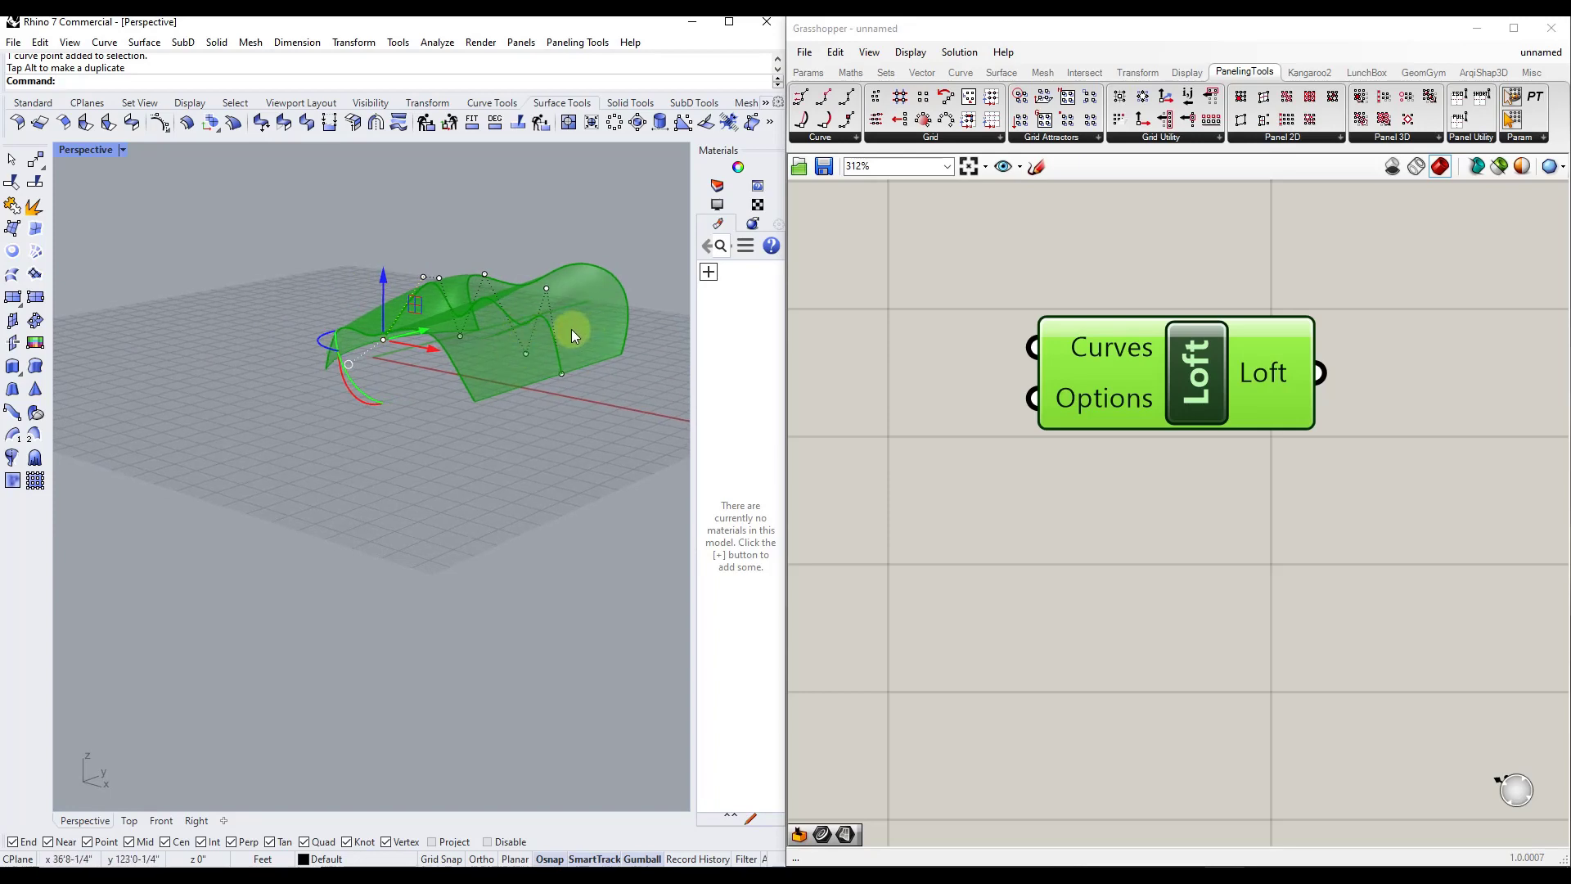
{"action": "scroll", "coordinate": [614, 294], "scroll_direction": "up", "scroll_amount": 3}
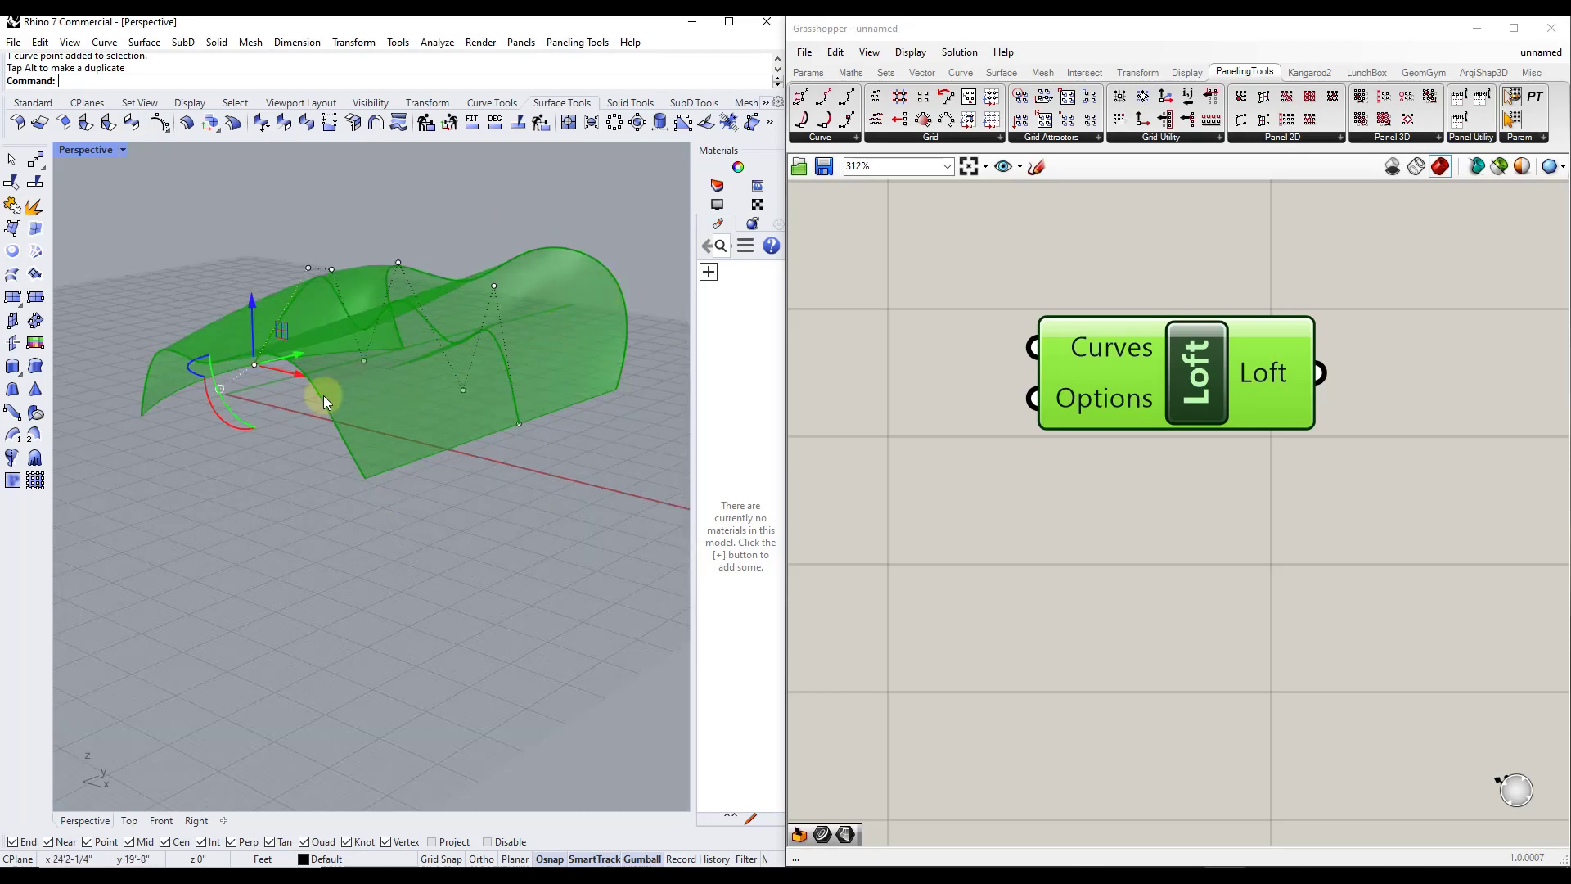
{"action": "scroll", "coordinate": [1028, 381], "scroll_direction": "down", "scroll_amount": 2}
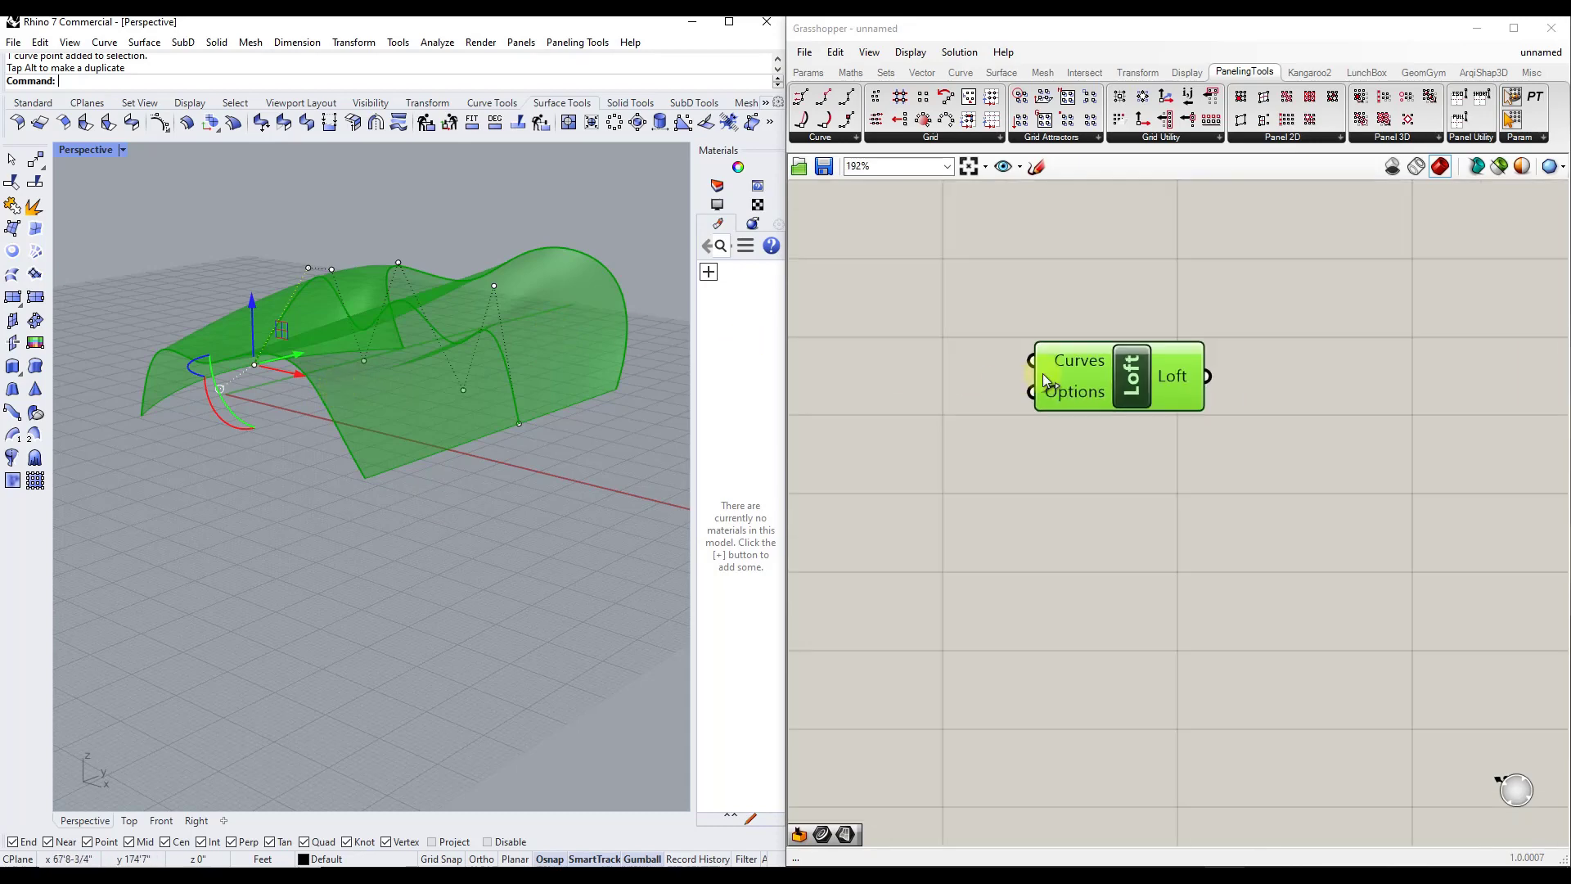
{"action": "scroll", "coordinate": [561, 365], "scroll_direction": "down", "scroll_amount": 3}
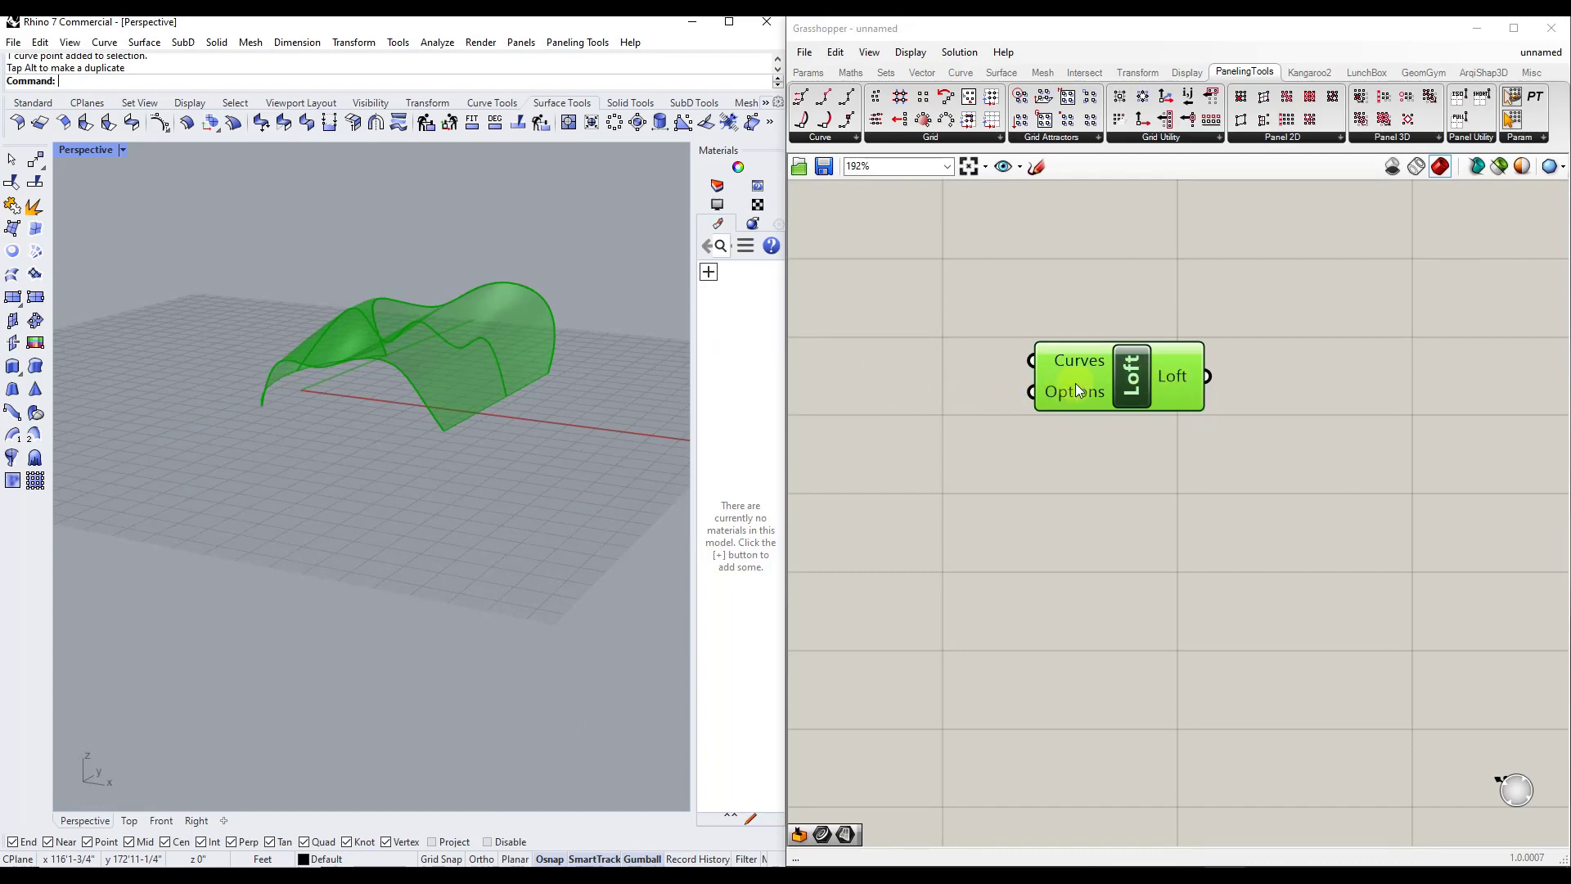
{"action": "right_click_drag", "start_coordinate": [587, 322], "coordinate": [532, 352]}
Bake the loft with default attributes and shift the baked surface left.
{"action": "right_click", "coordinate": [1181, 375]}
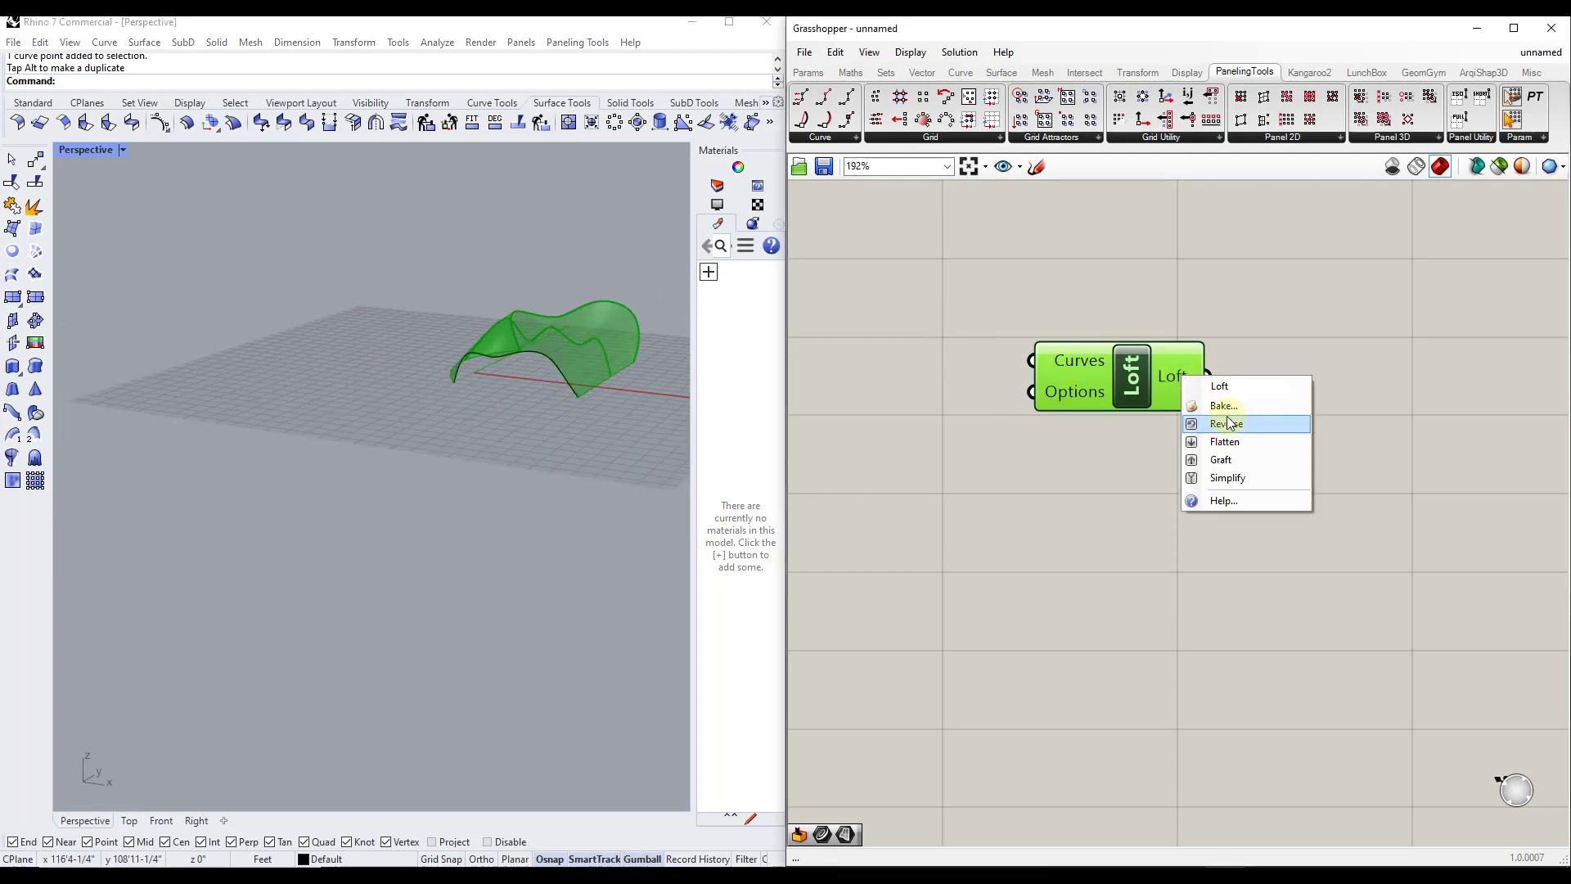
{"action": "left_click", "coordinate": [1225, 414]}
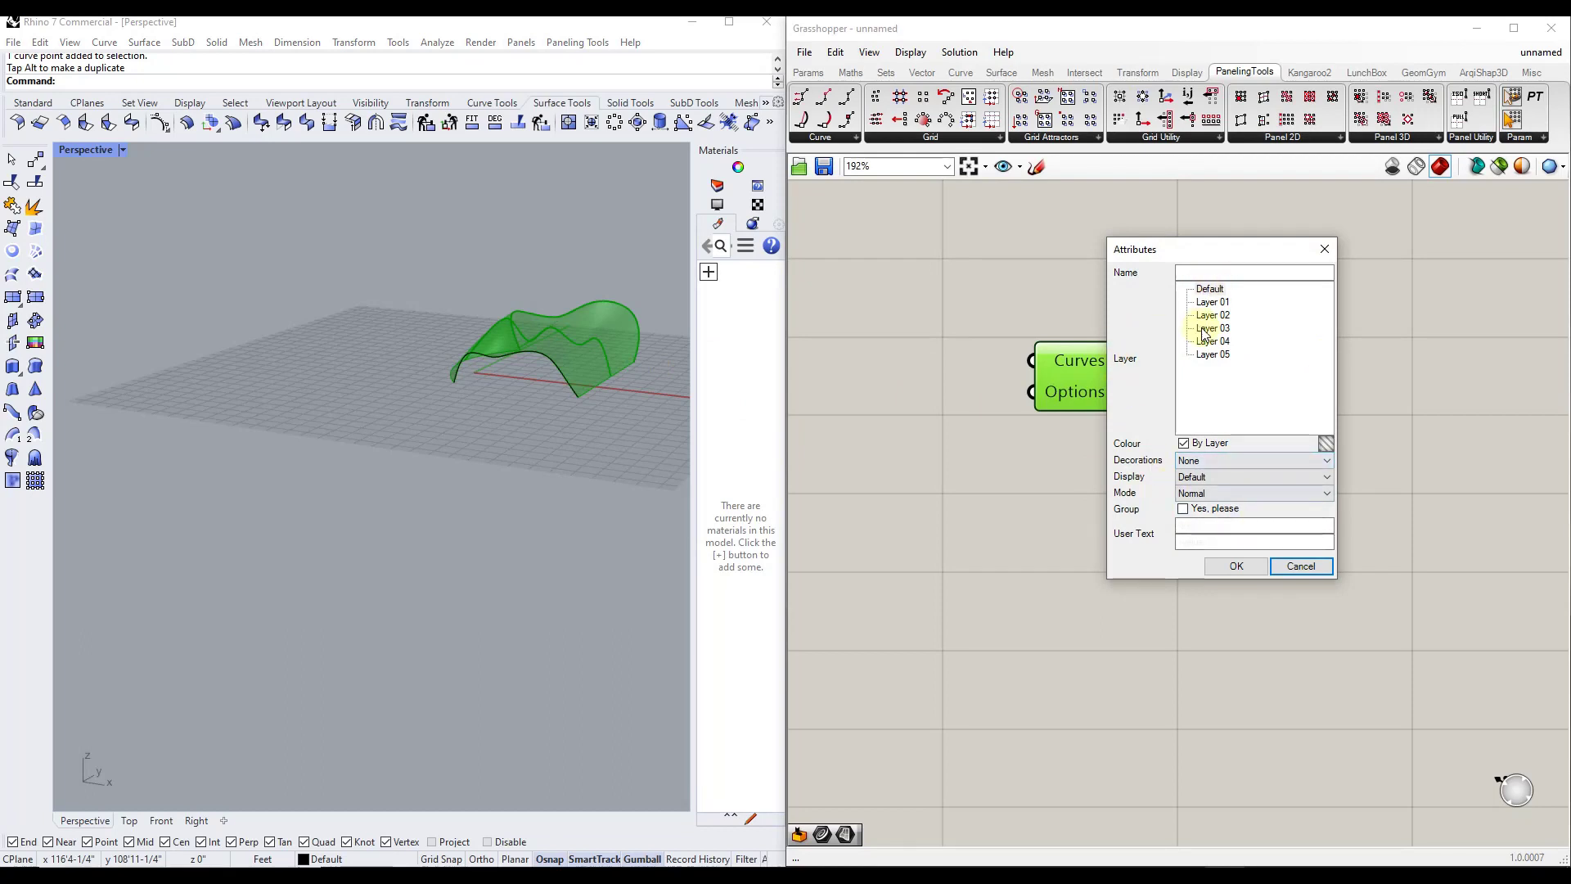
{"action": "left_click", "coordinate": [1234, 566]}
{"action": "left_click", "coordinate": [577, 339]}
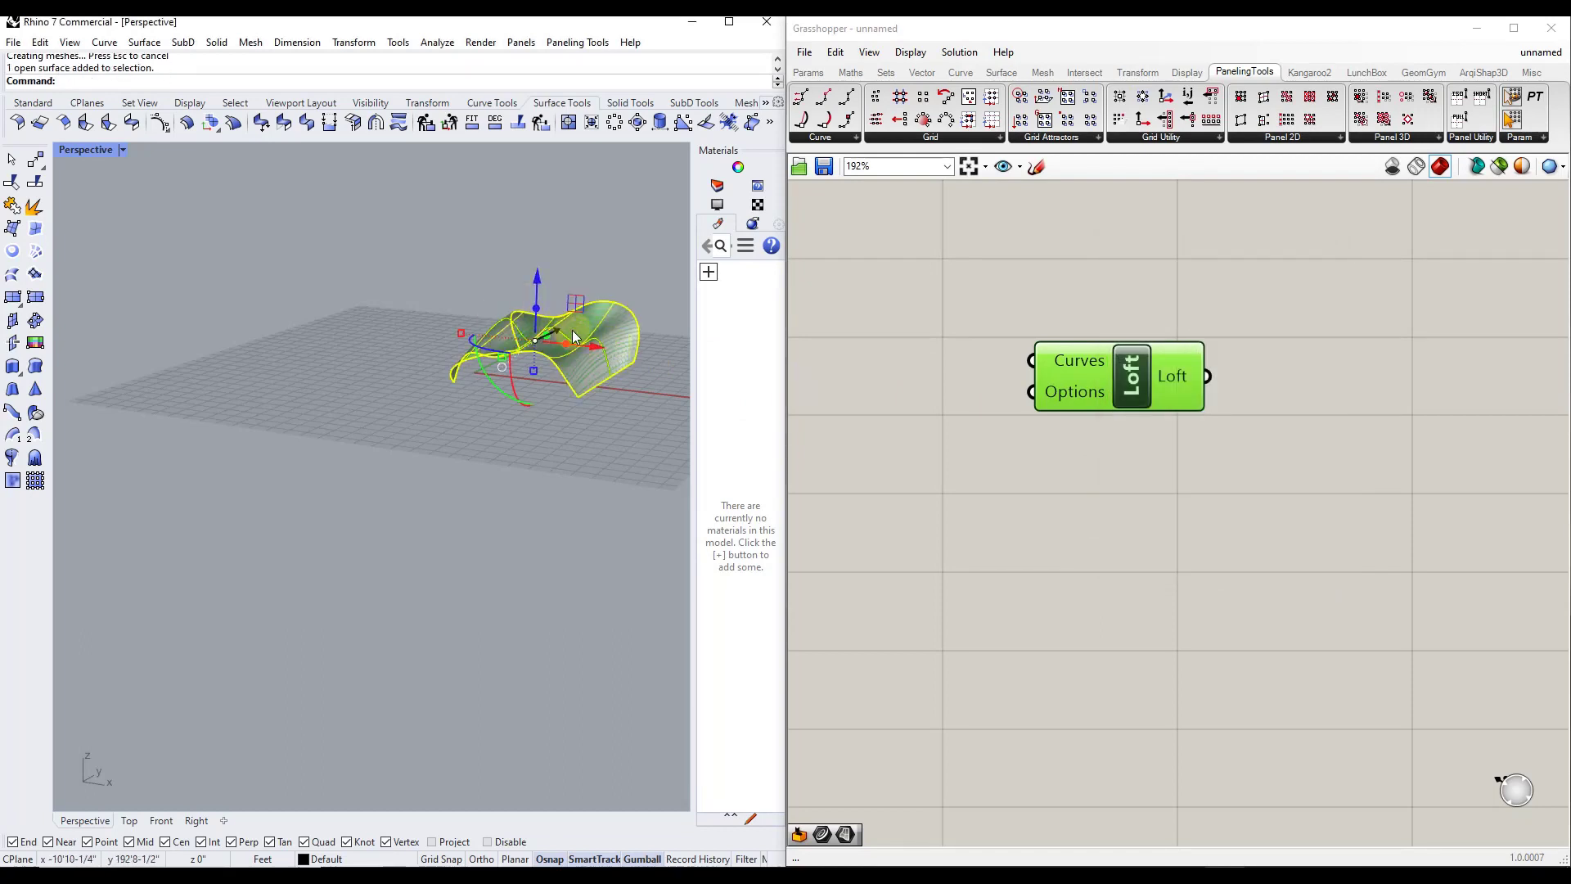
{"action": "left_click_drag", "start_coordinate": [586, 342], "coordinate": [362, 316]}
Select two section curves and lift two of their control points upward.
{"action": "scroll", "coordinate": [437, 303], "scroll_direction": "up", "scroll_amount": 5}
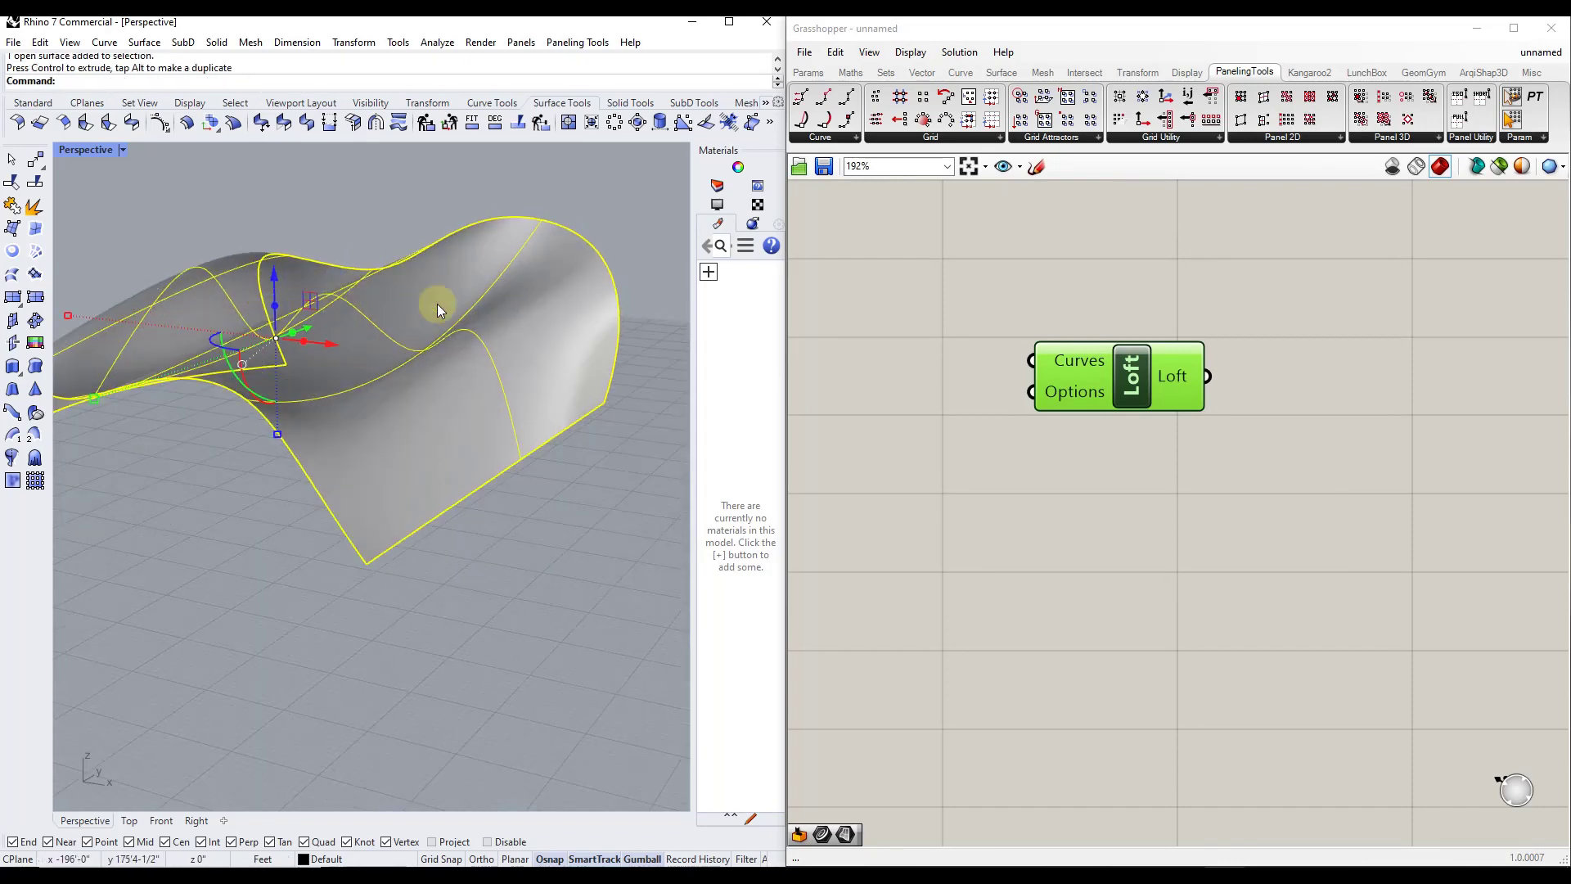
{"action": "scroll", "coordinate": [437, 303], "scroll_direction": "down", "scroll_amount": 5}
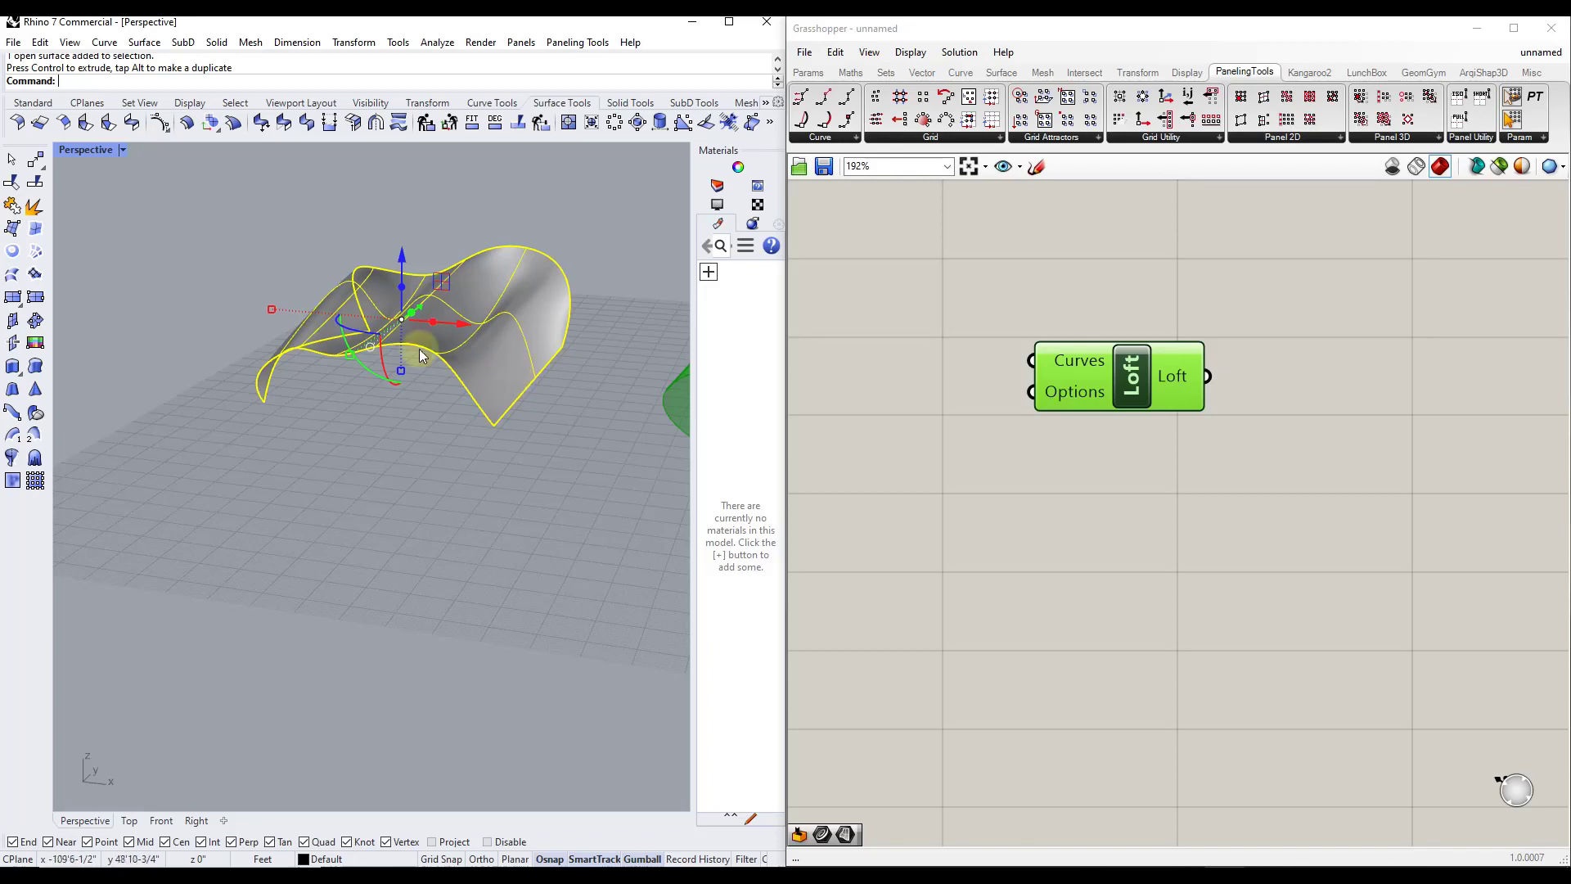
{"action": "scroll", "coordinate": [561, 332], "scroll_direction": "down", "scroll_amount": 3}
{"action": "left_click", "coordinate": [582, 346]}
{"action": "right_click_drag", "start_coordinate": [581, 346], "coordinate": [609, 341]}
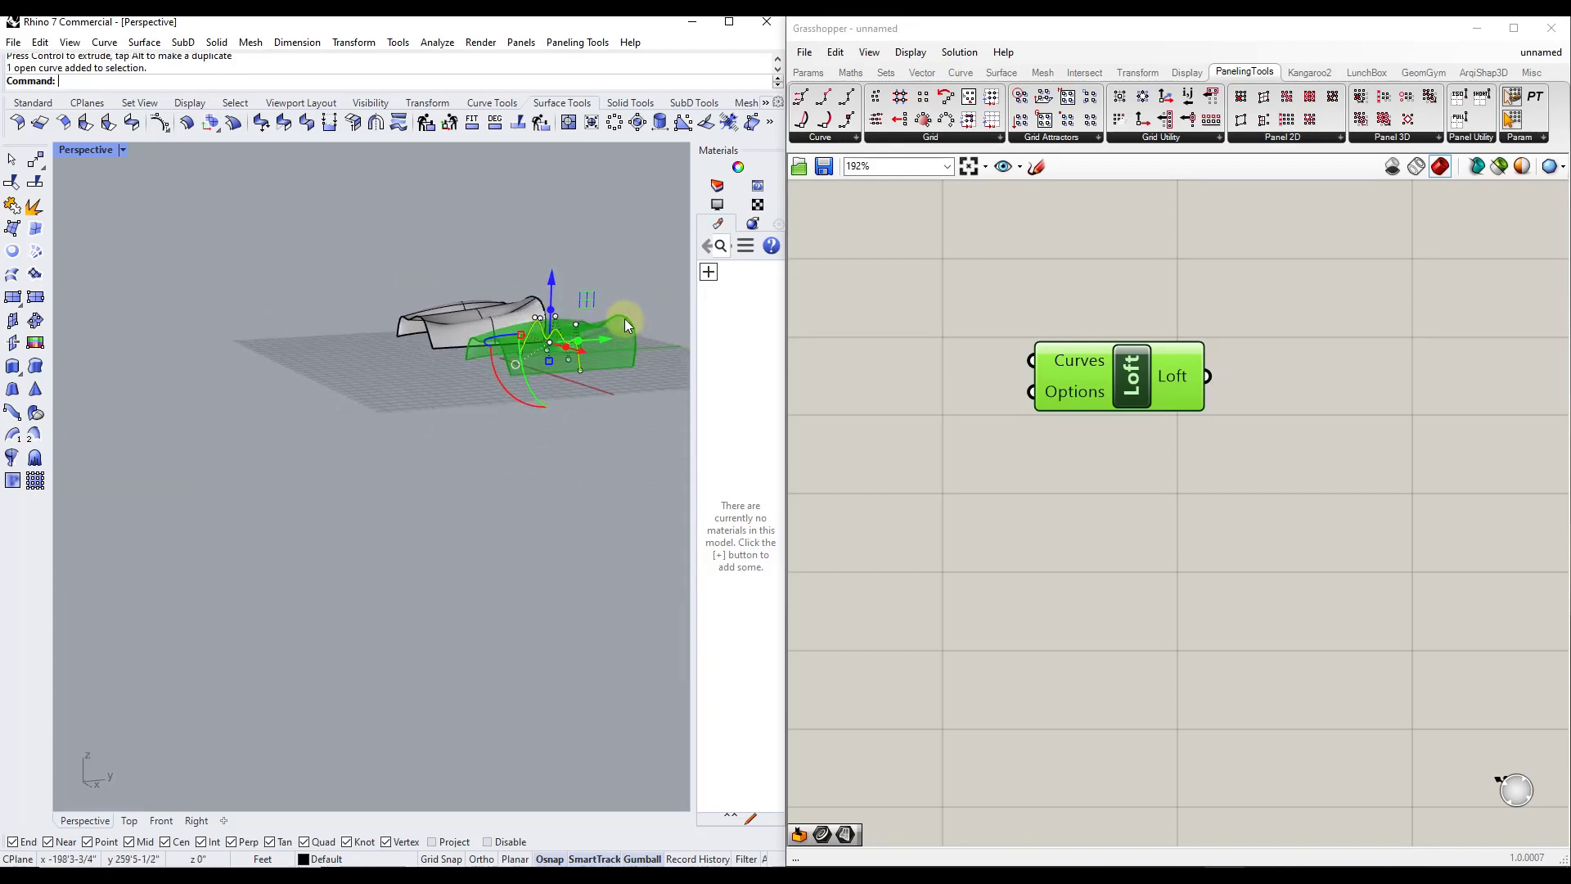
{"action": "left_click", "coordinate": [626, 321]}
{"action": "scroll", "coordinate": [593, 317], "scroll_direction": "up", "scroll_amount": 5}
{"action": "scroll", "coordinate": [592, 317], "scroll_direction": "up", "scroll_amount": 4}
{"action": "left_click_drag", "start_coordinate": [528, 257], "coordinate": [583, 312]}
{"action": "left_click", "coordinate": [550, 242]}
{"action": "scroll", "coordinate": [498, 409], "scroll_direction": "down", "scroll_amount": 6}
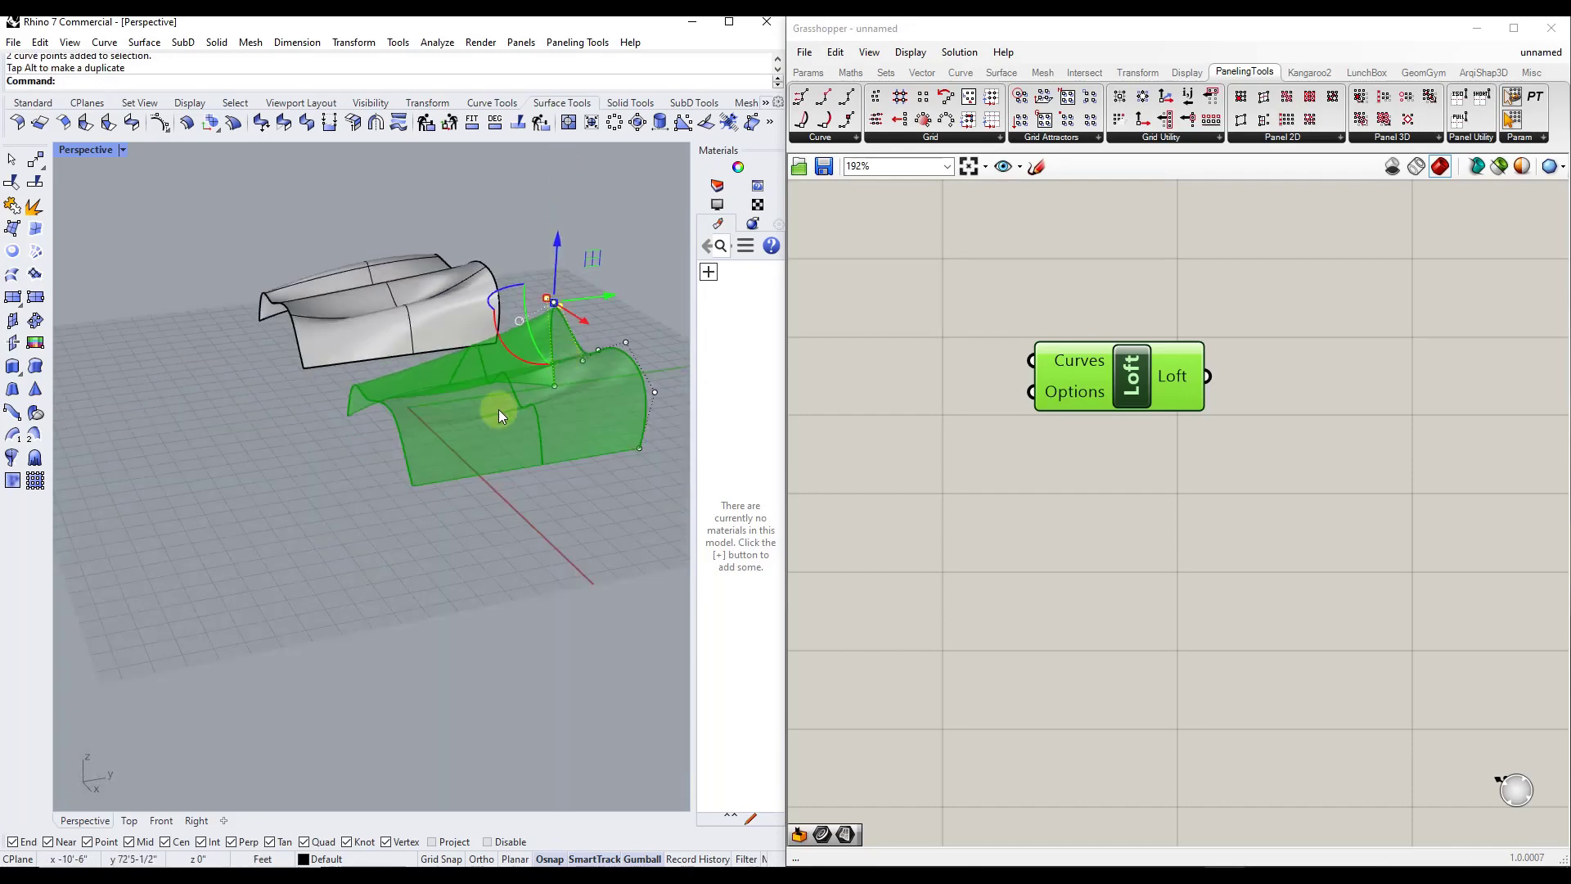
Bake the updated loft again and move the new surface away from the preview.
{"action": "right_click", "coordinate": [1156, 365]}
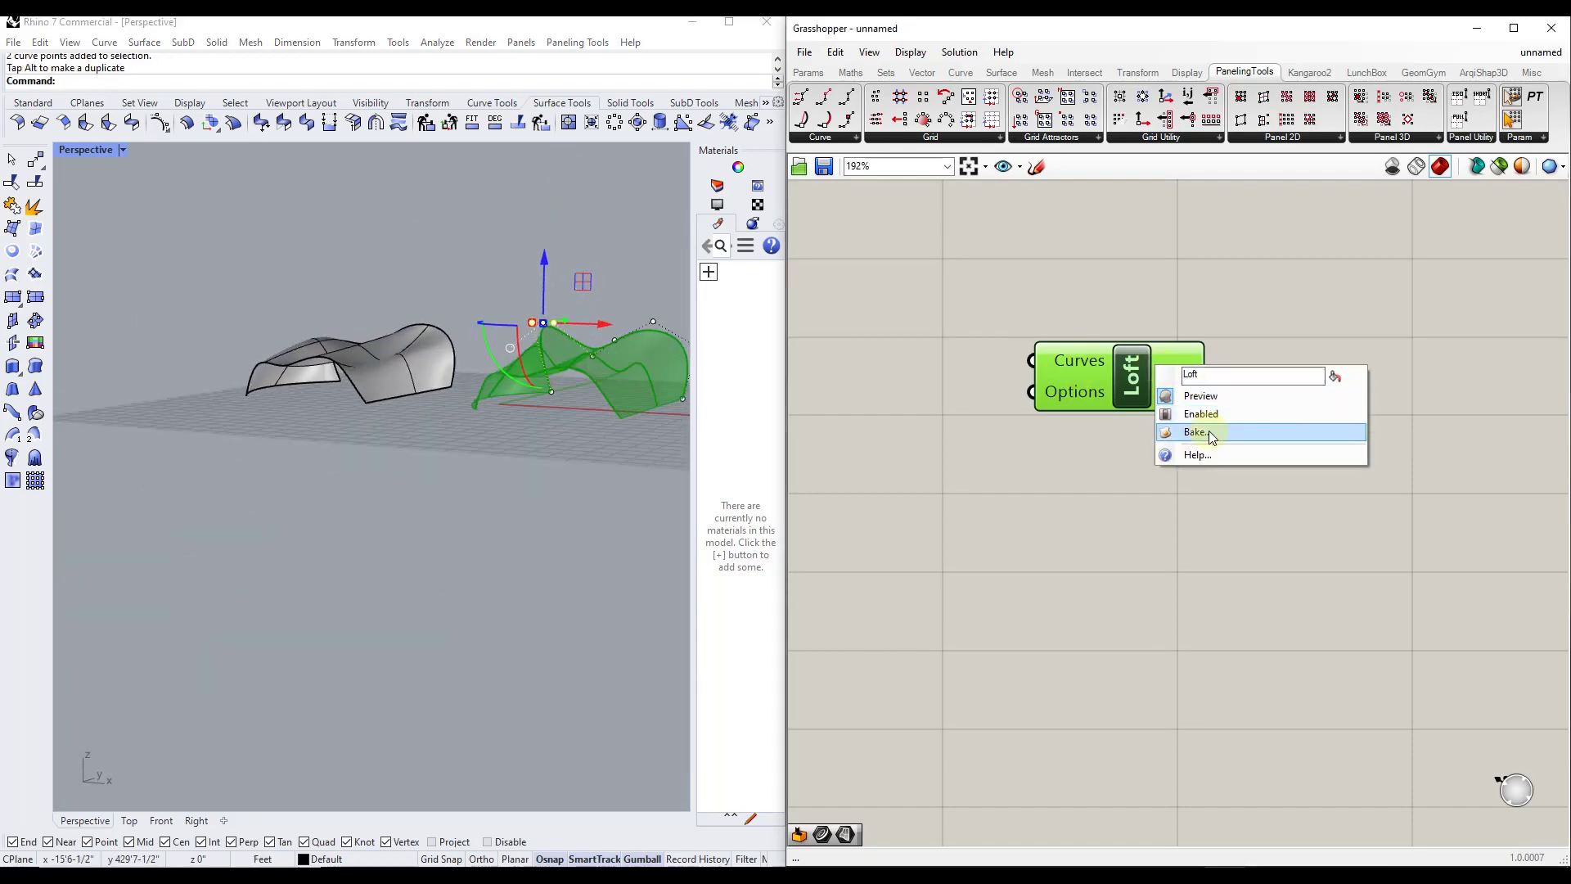
{"action": "left_click", "coordinate": [1227, 431]}
{"action": "left_click", "coordinate": [1223, 586]}
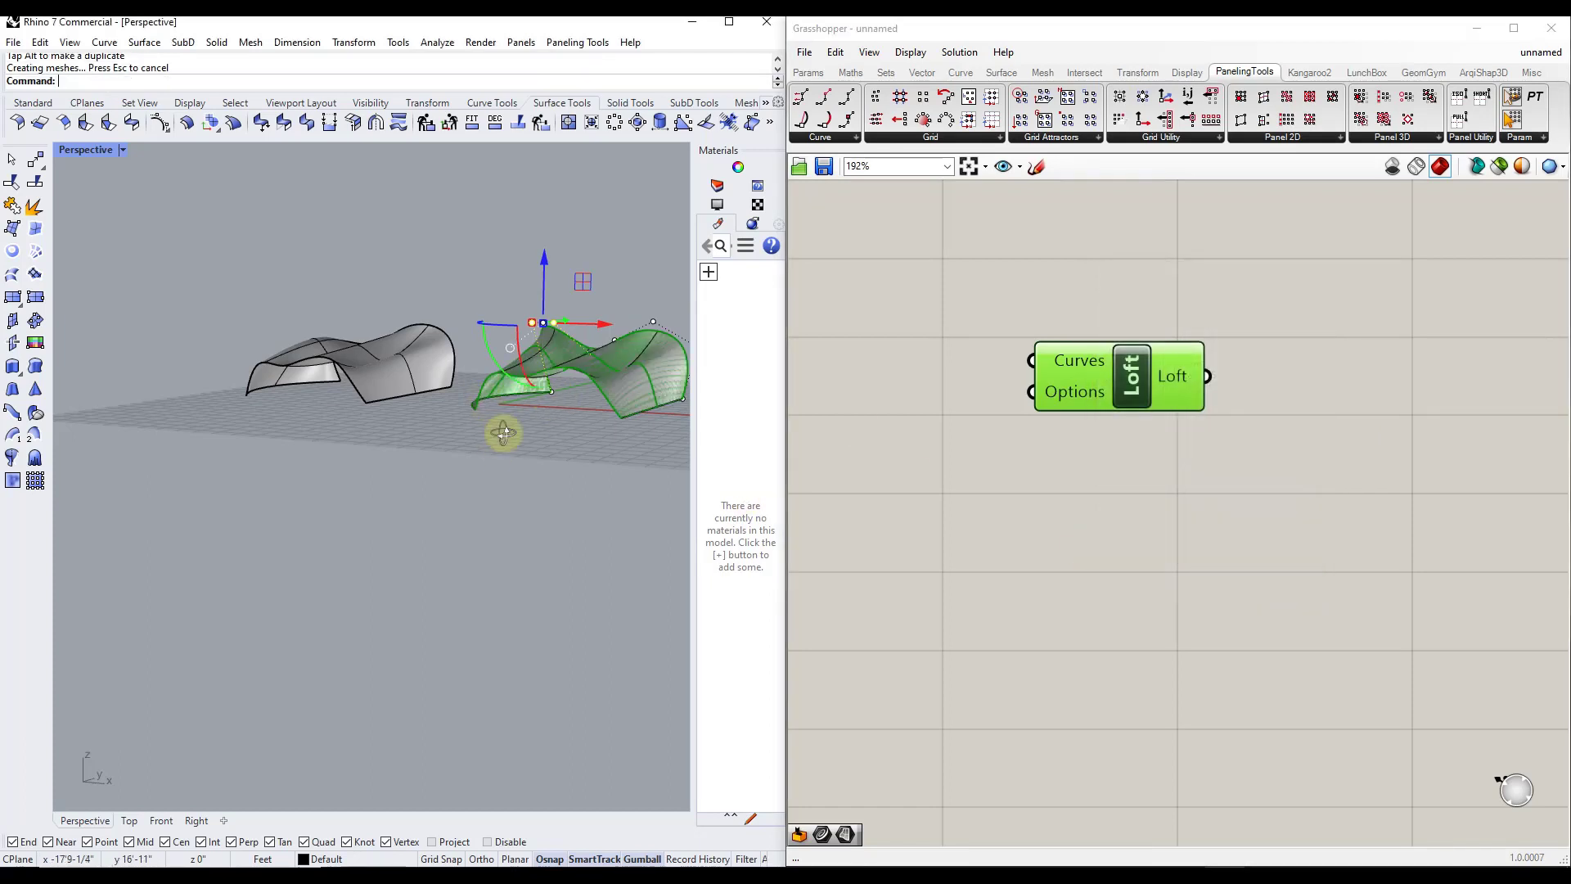
{"action": "right_click_drag", "start_coordinate": [502, 432], "coordinate": [615, 370]}
{"action": "left_click", "coordinate": [619, 370]}
{"action": "left_click_drag", "start_coordinate": [619, 390], "coordinate": [167, 360]}
Review the surfaces from a lower angle and move the Loft component up-left.
{"action": "right_click_drag", "start_coordinate": [167, 360], "coordinate": [501, 318]}
{"action": "scroll", "coordinate": [606, 375], "scroll_direction": "up", "scroll_amount": 3}
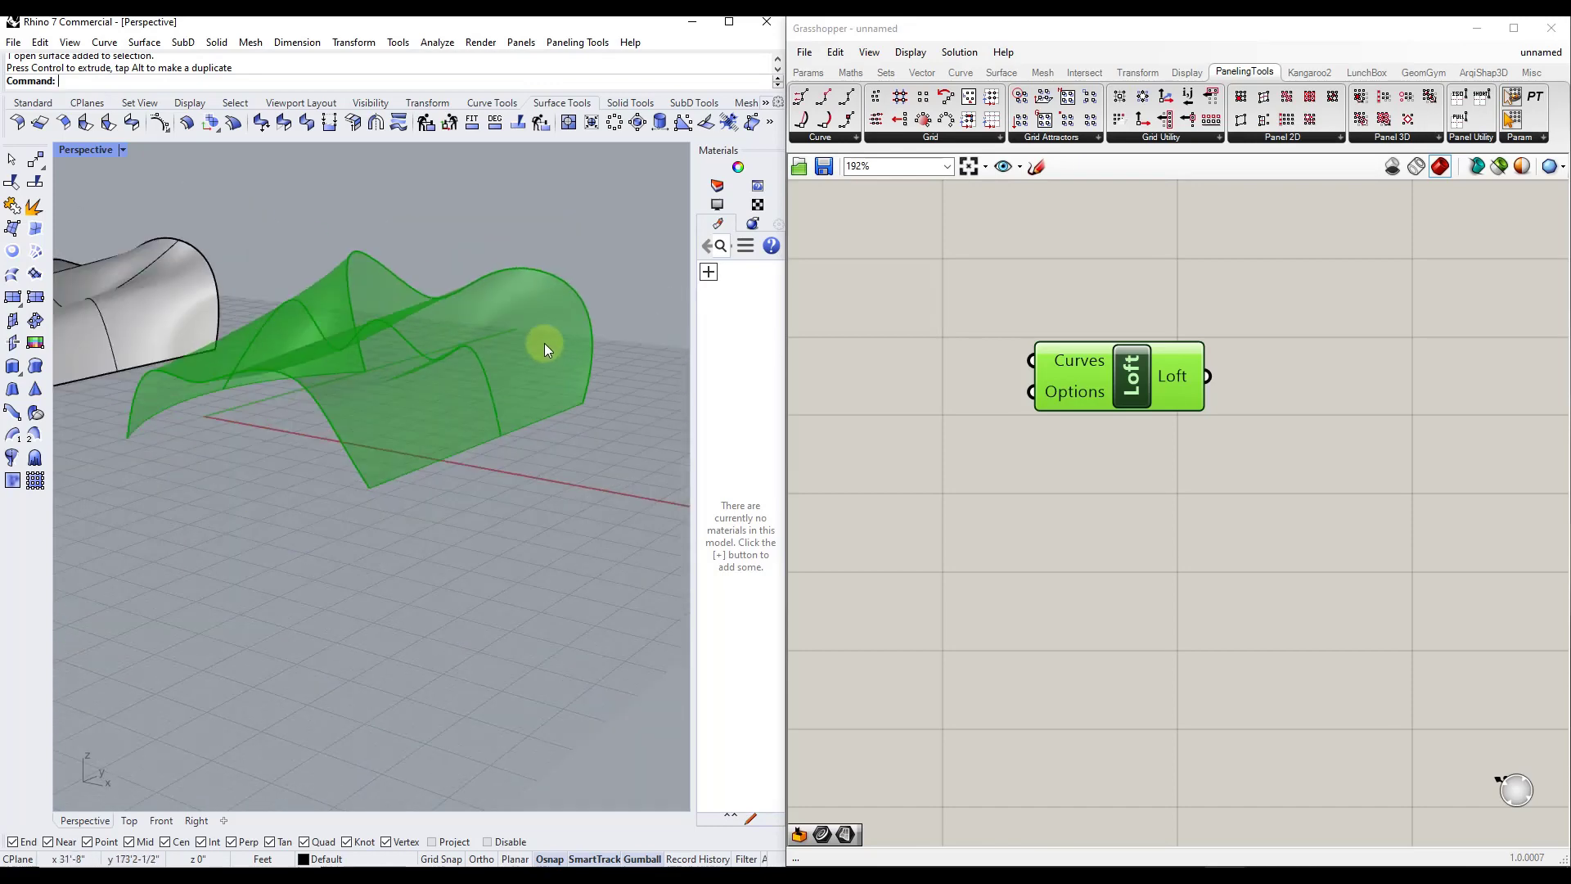
{"action": "right_click_drag", "start_coordinate": [361, 347], "coordinate": [406, 340]}
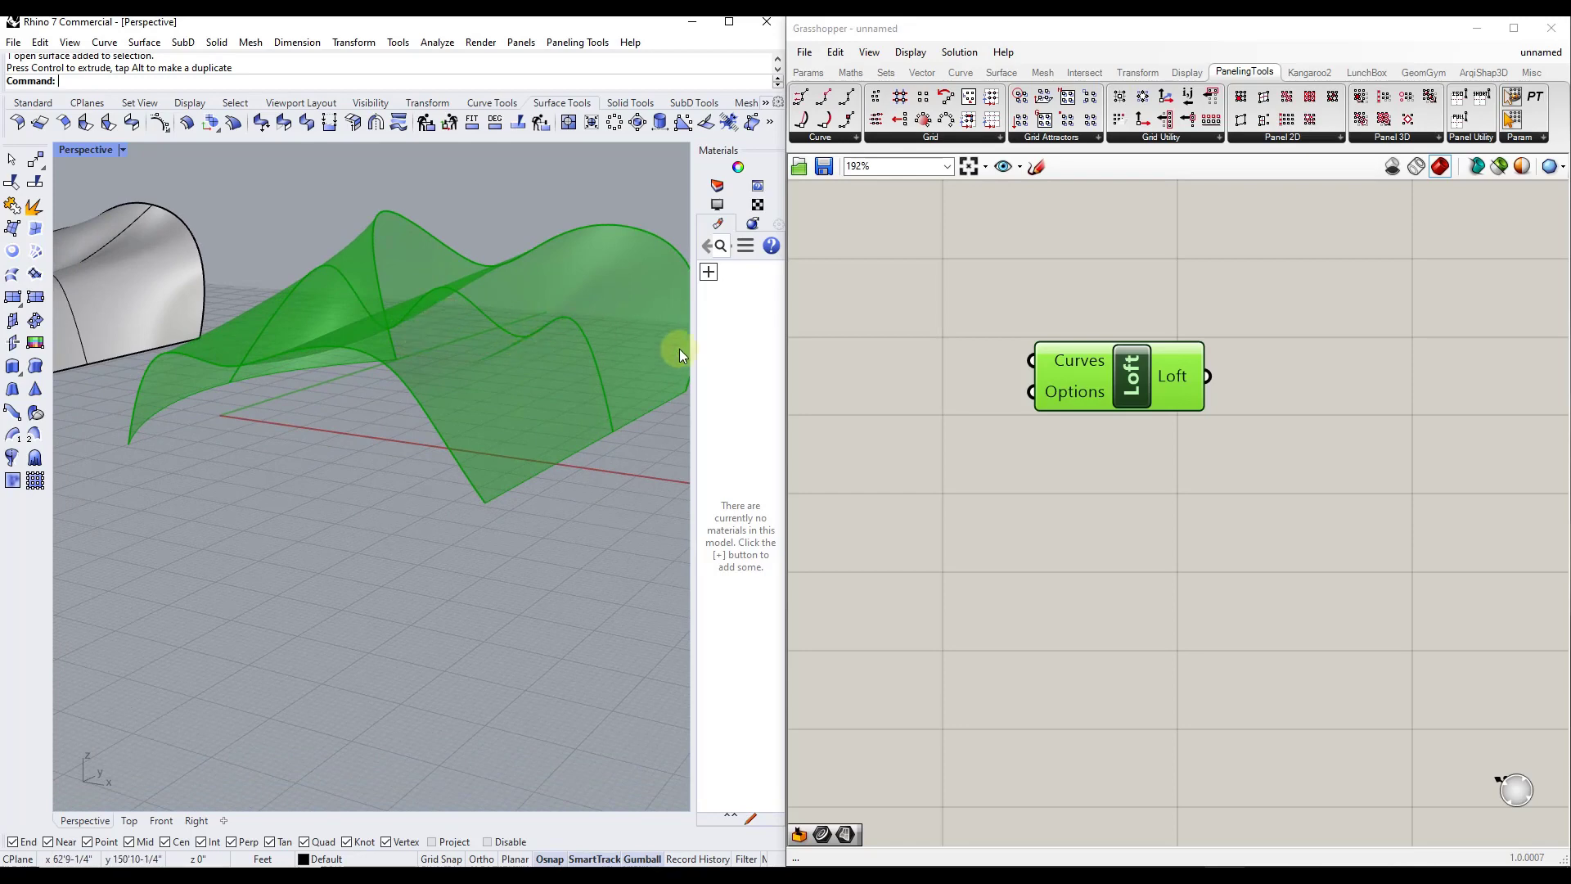
{"action": "left_click", "coordinate": [1151, 370]}
{"action": "left_click_drag", "start_coordinate": [1150, 369], "coordinate": [1039, 293]}
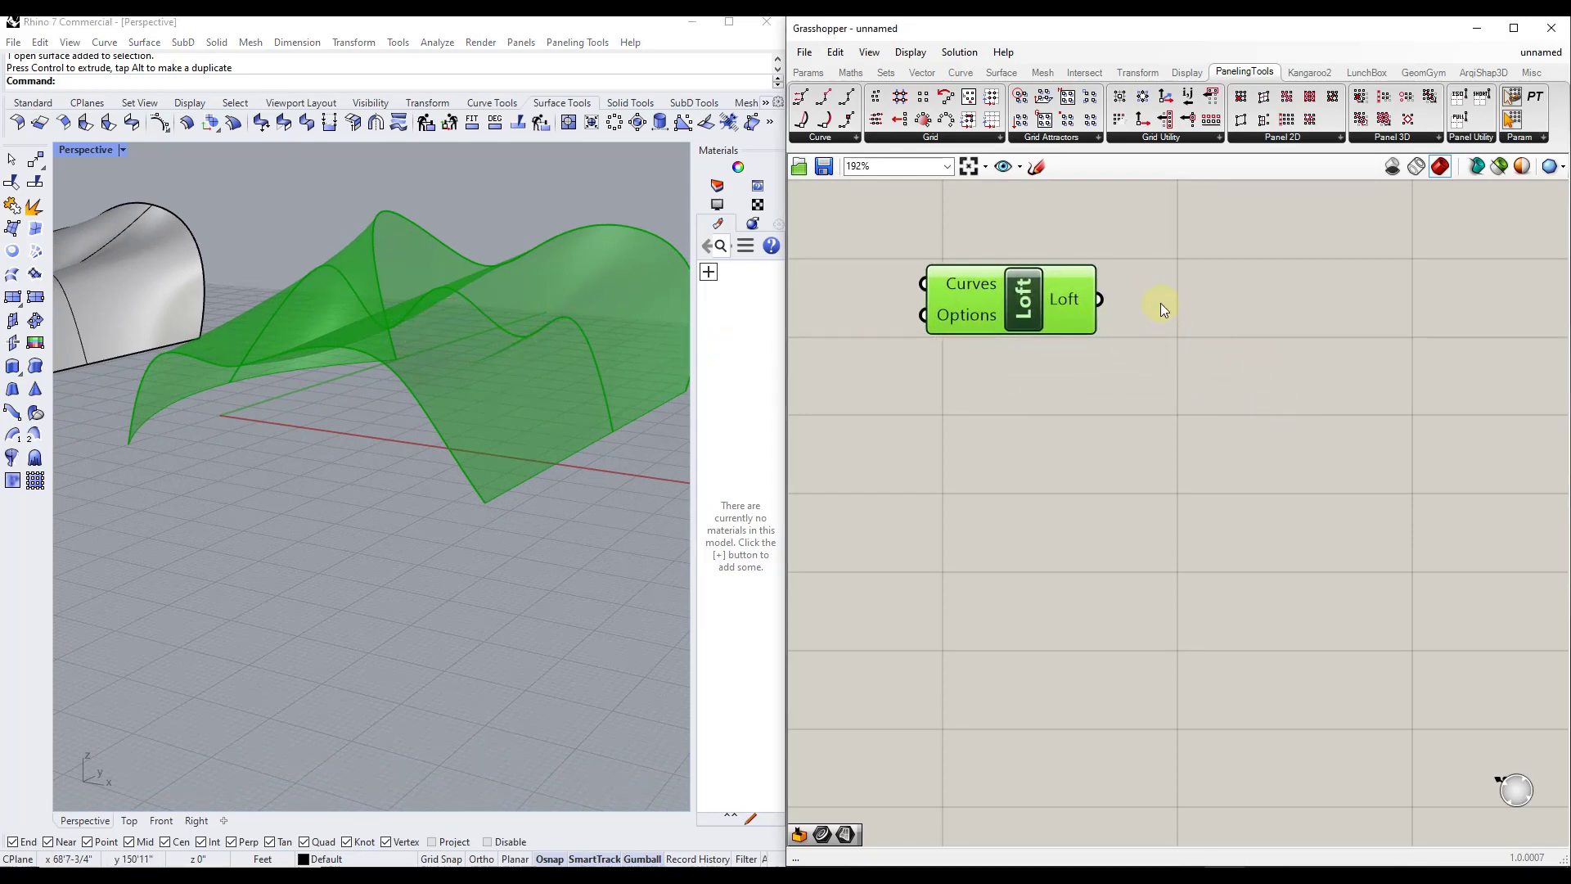
Add an Extrude component and feed the Loft surface into its Base input.
{"action": "scroll", "coordinate": [1077, 455], "scroll_direction": "down", "scroll_amount": 1}
{"action": "left_click", "coordinate": [1077, 455]}
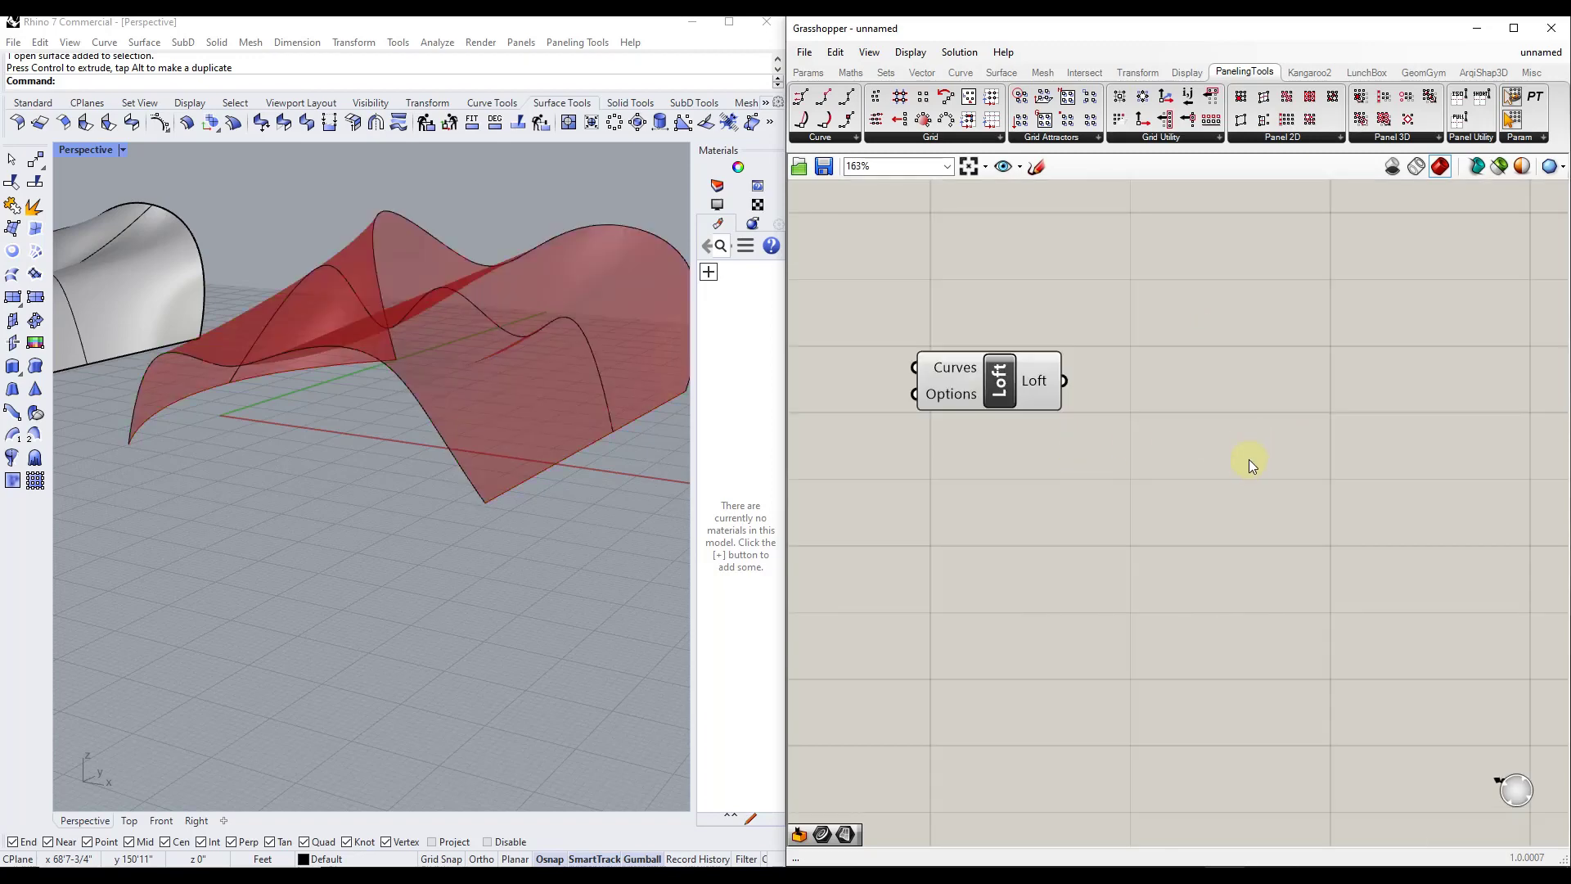
{"action": "double_click", "coordinate": [1261, 477]}
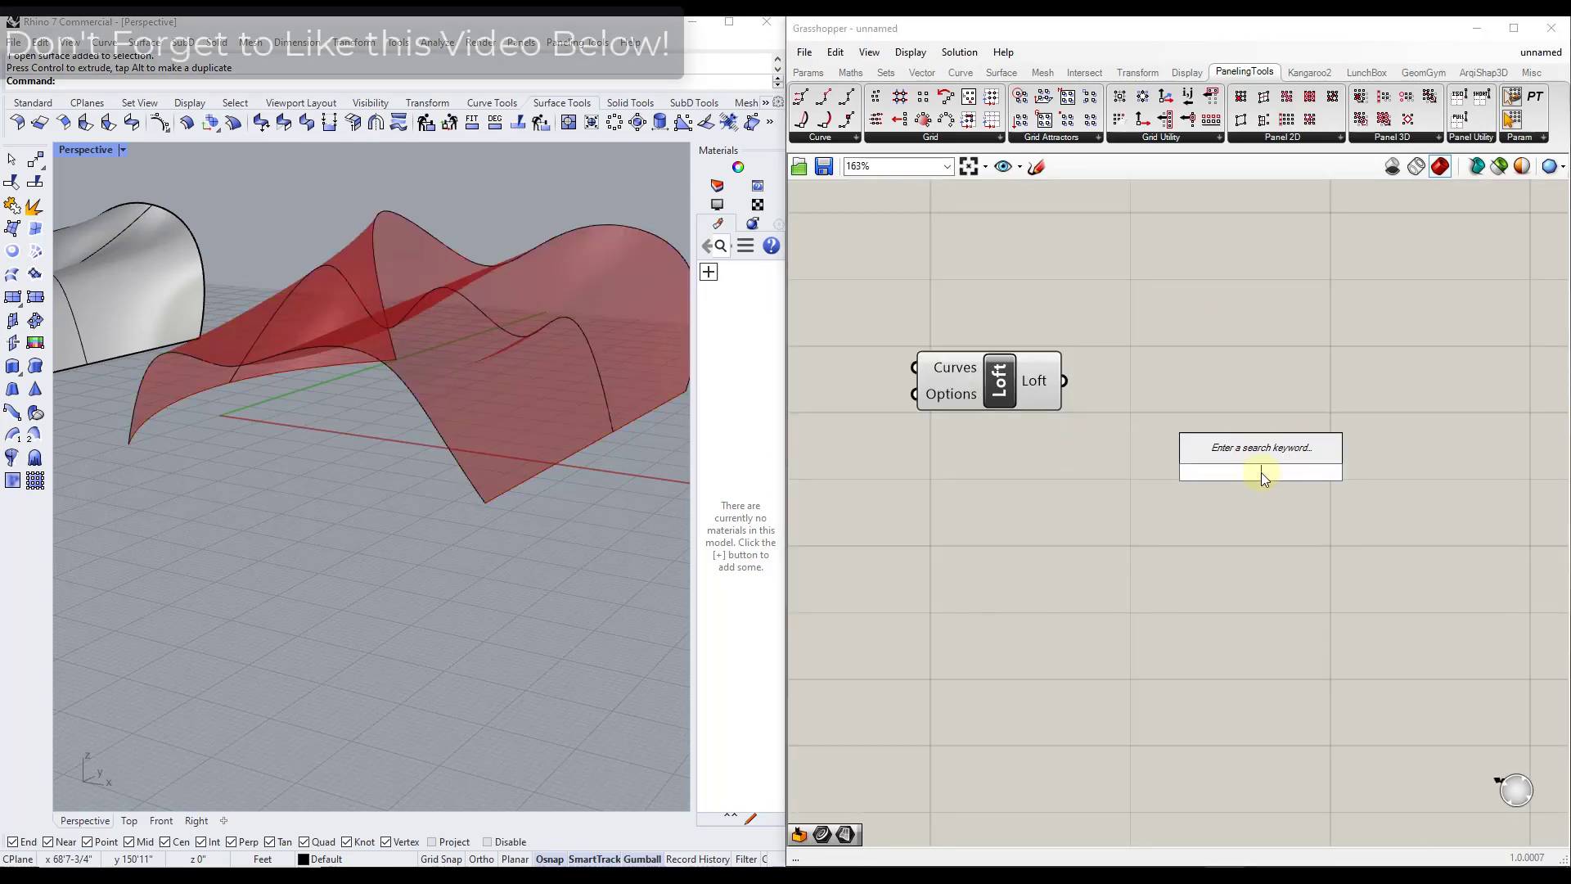
{"action": "type", "text": "extru"}
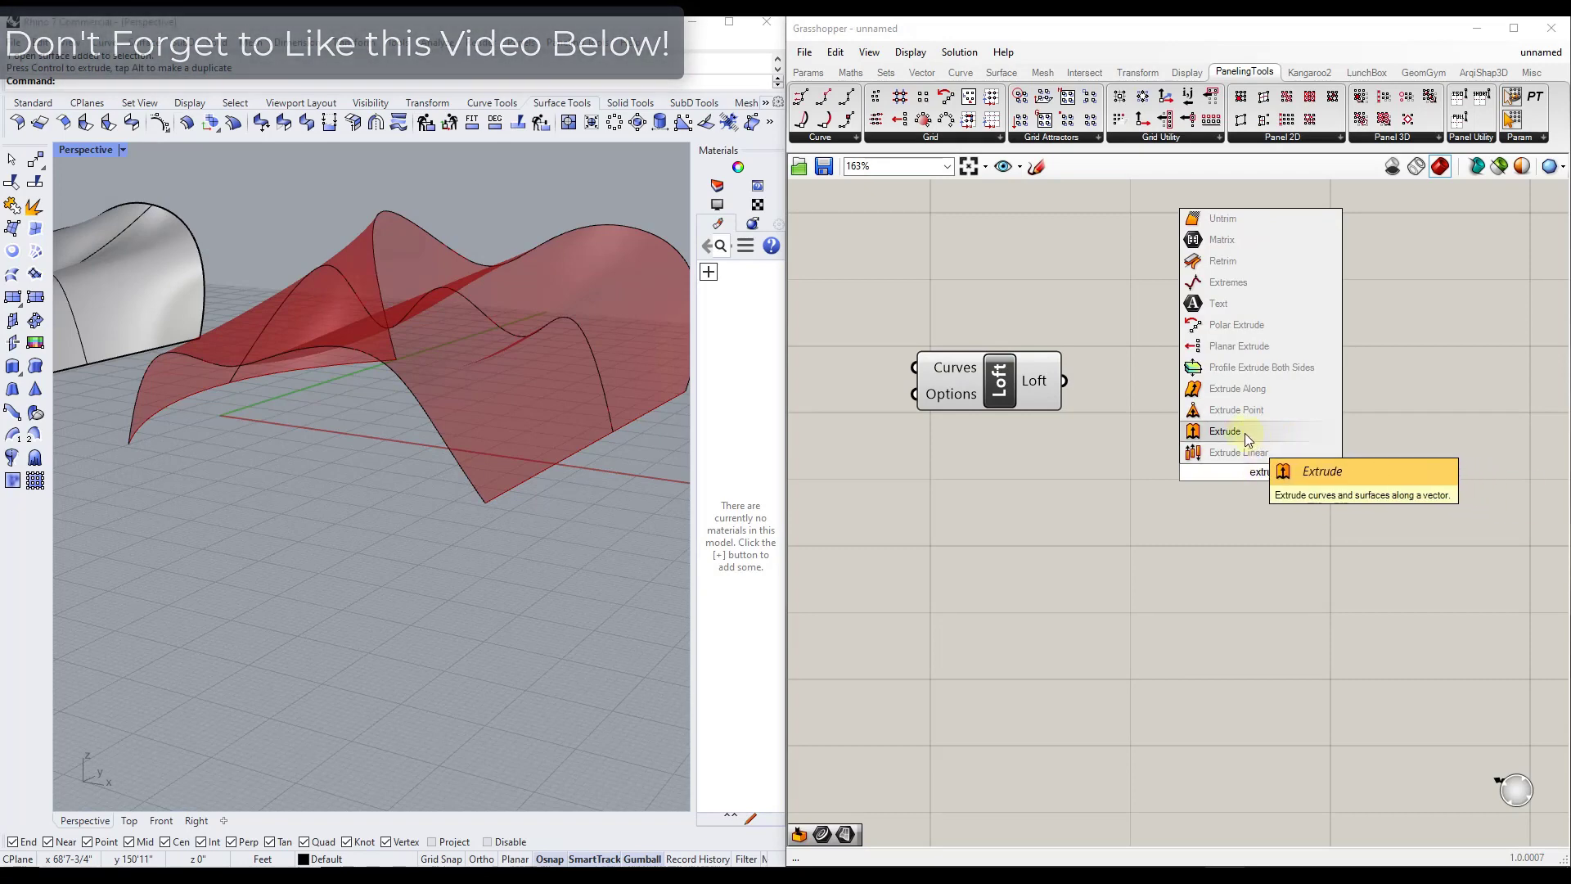
{"action": "left_click", "coordinate": [1244, 434]}
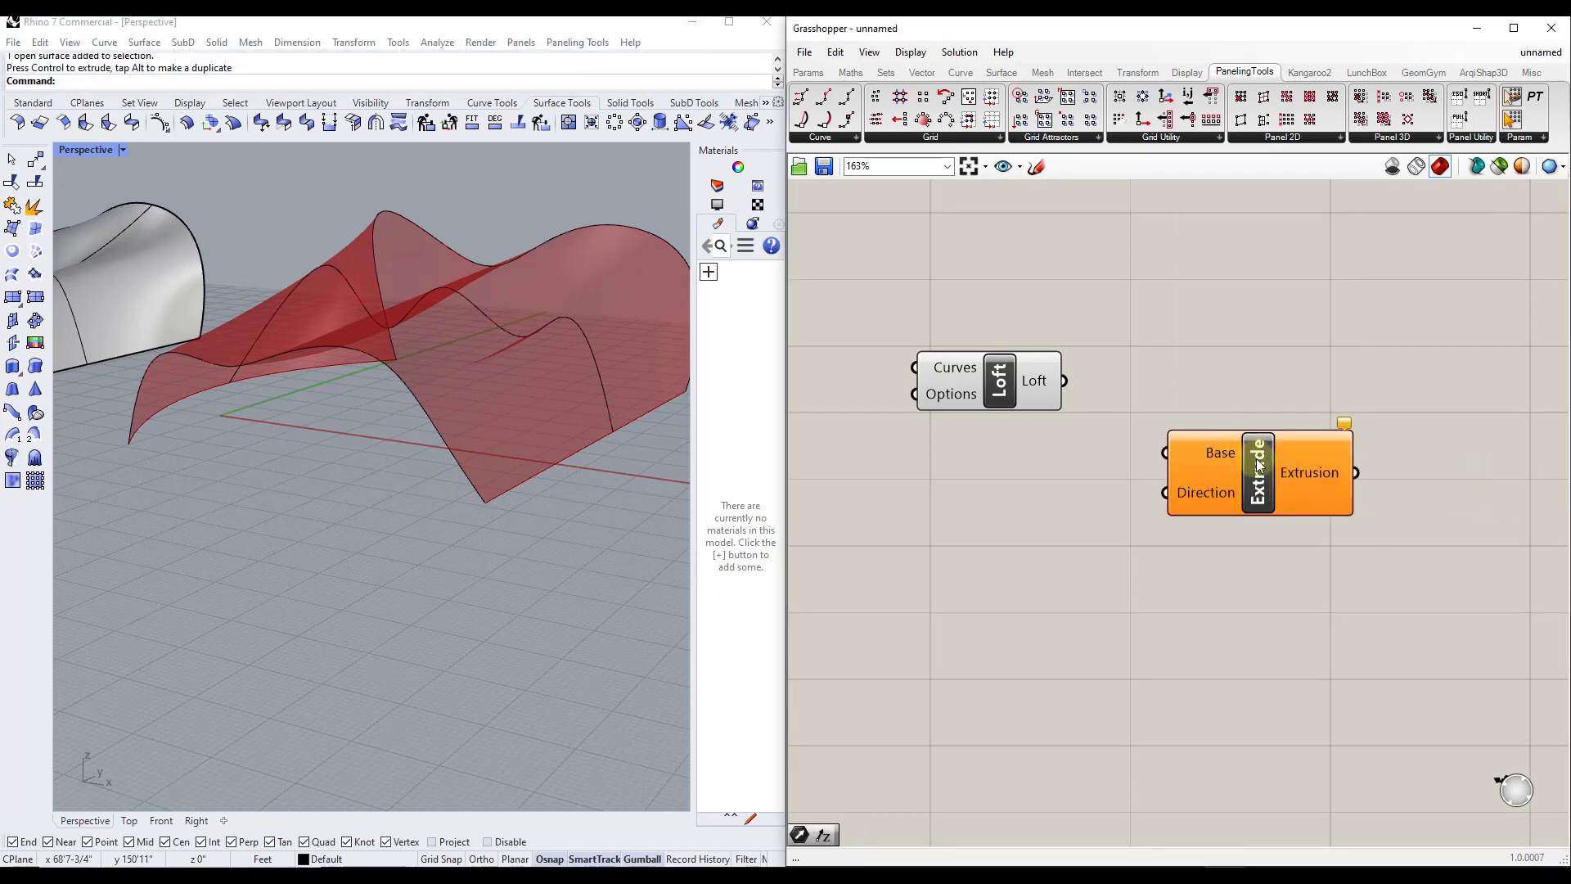
{"action": "left_click", "coordinate": [1268, 461]}
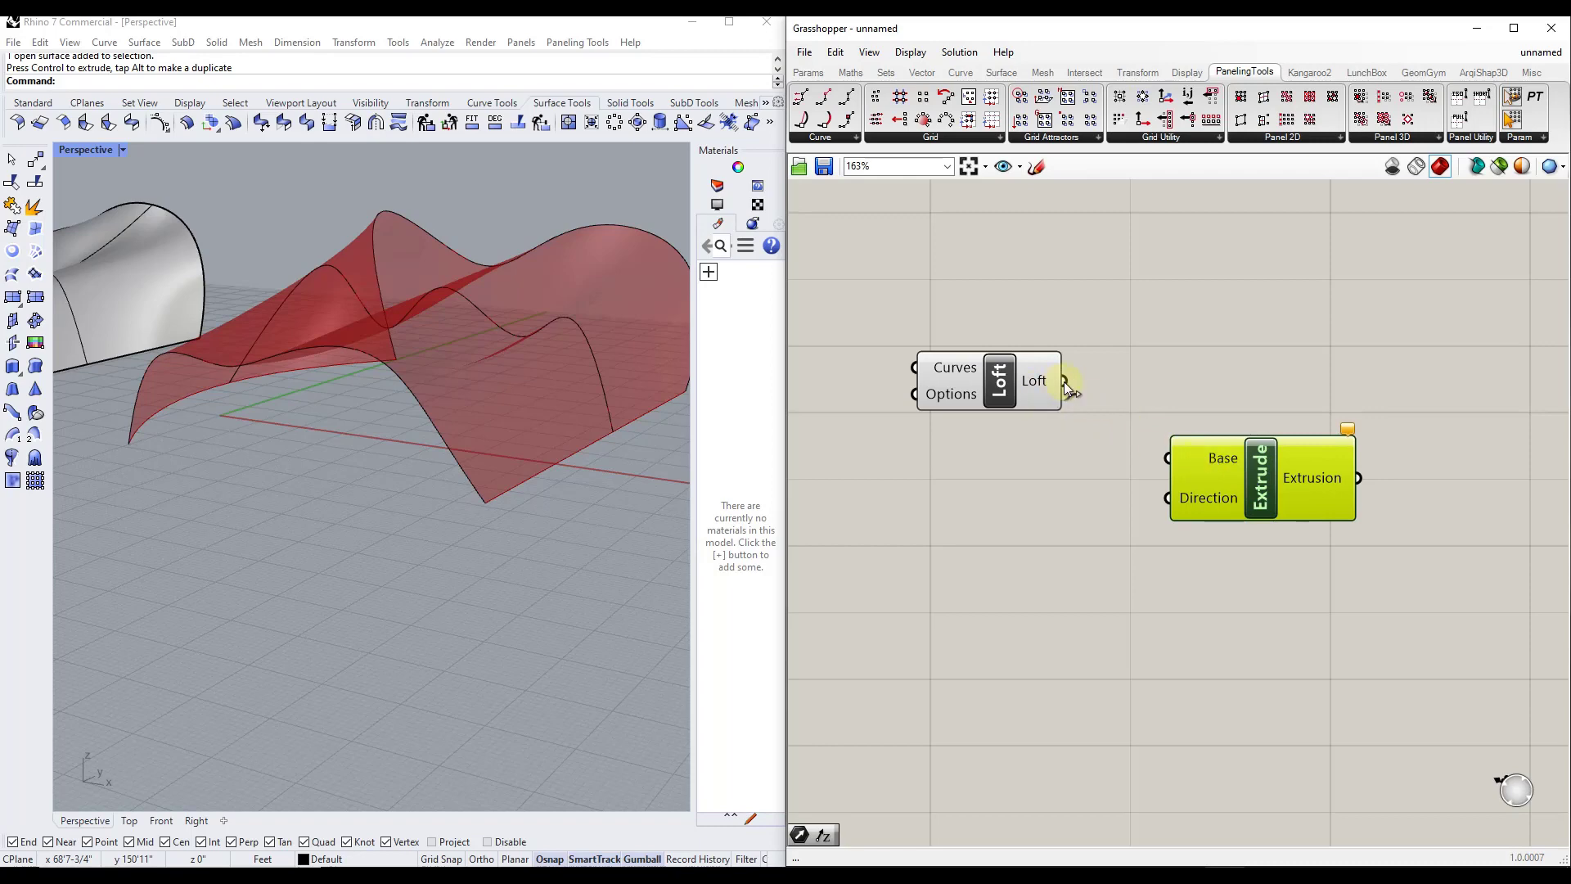
{"action": "right_click_drag", "start_coordinate": [507, 352], "coordinate": [442, 332]}
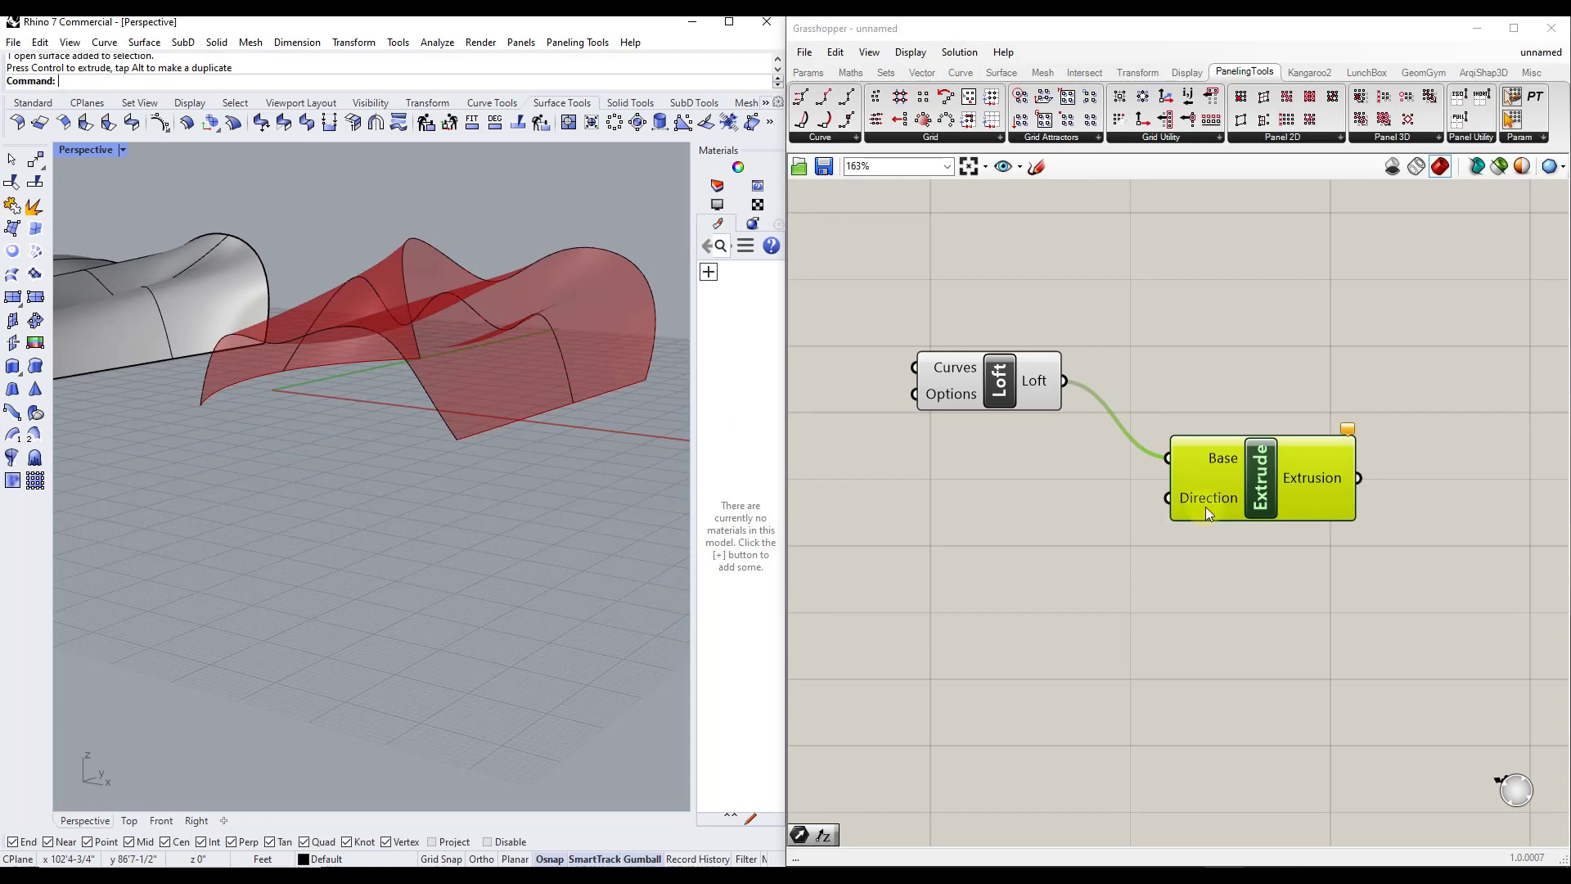
{"action": "left_click_drag", "start_coordinate": [1262, 490], "coordinate": [1282, 509]}
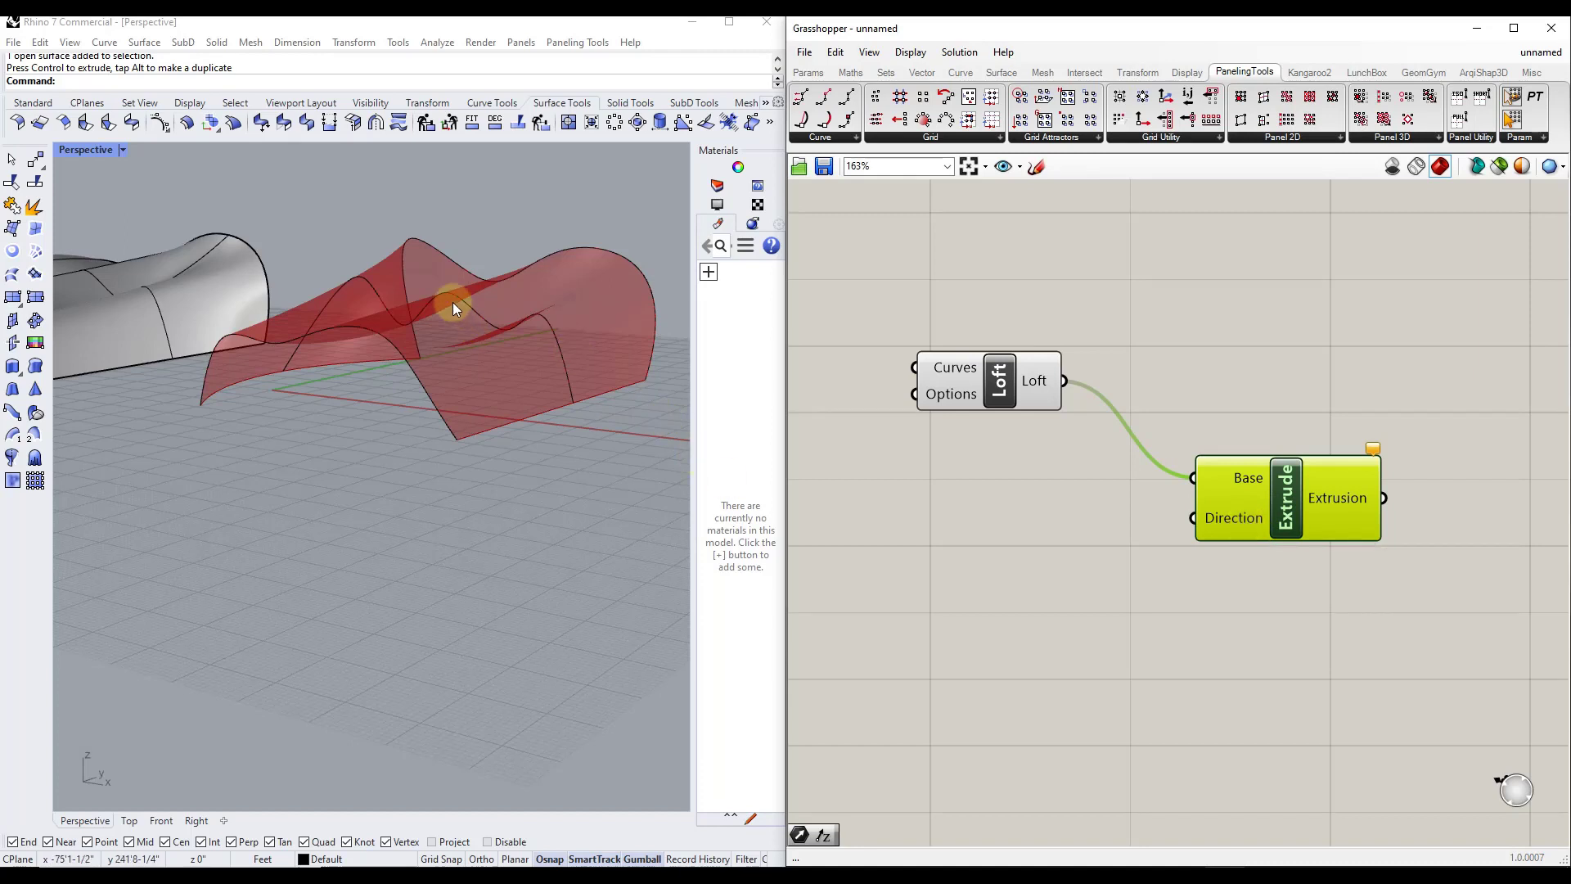
{"action": "right_click_drag", "start_coordinate": [445, 284], "coordinate": [524, 315]}
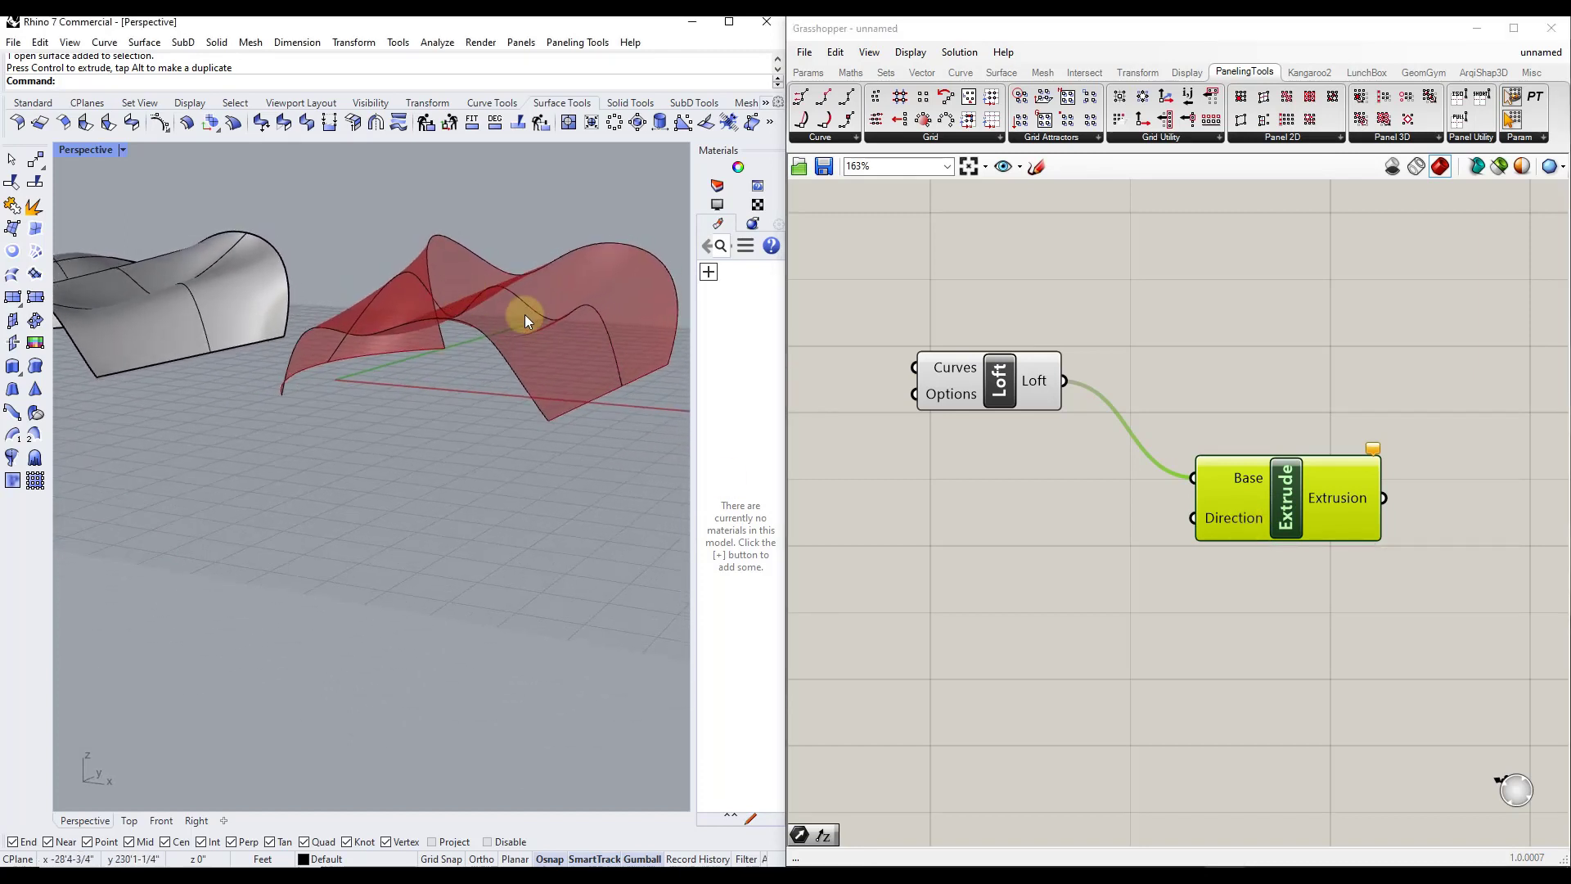
Add a Unit Z vector component and connect it to Extrude's Direction input.
{"action": "double_click", "coordinate": [1054, 586]}
{"action": "type", "text": "z"}
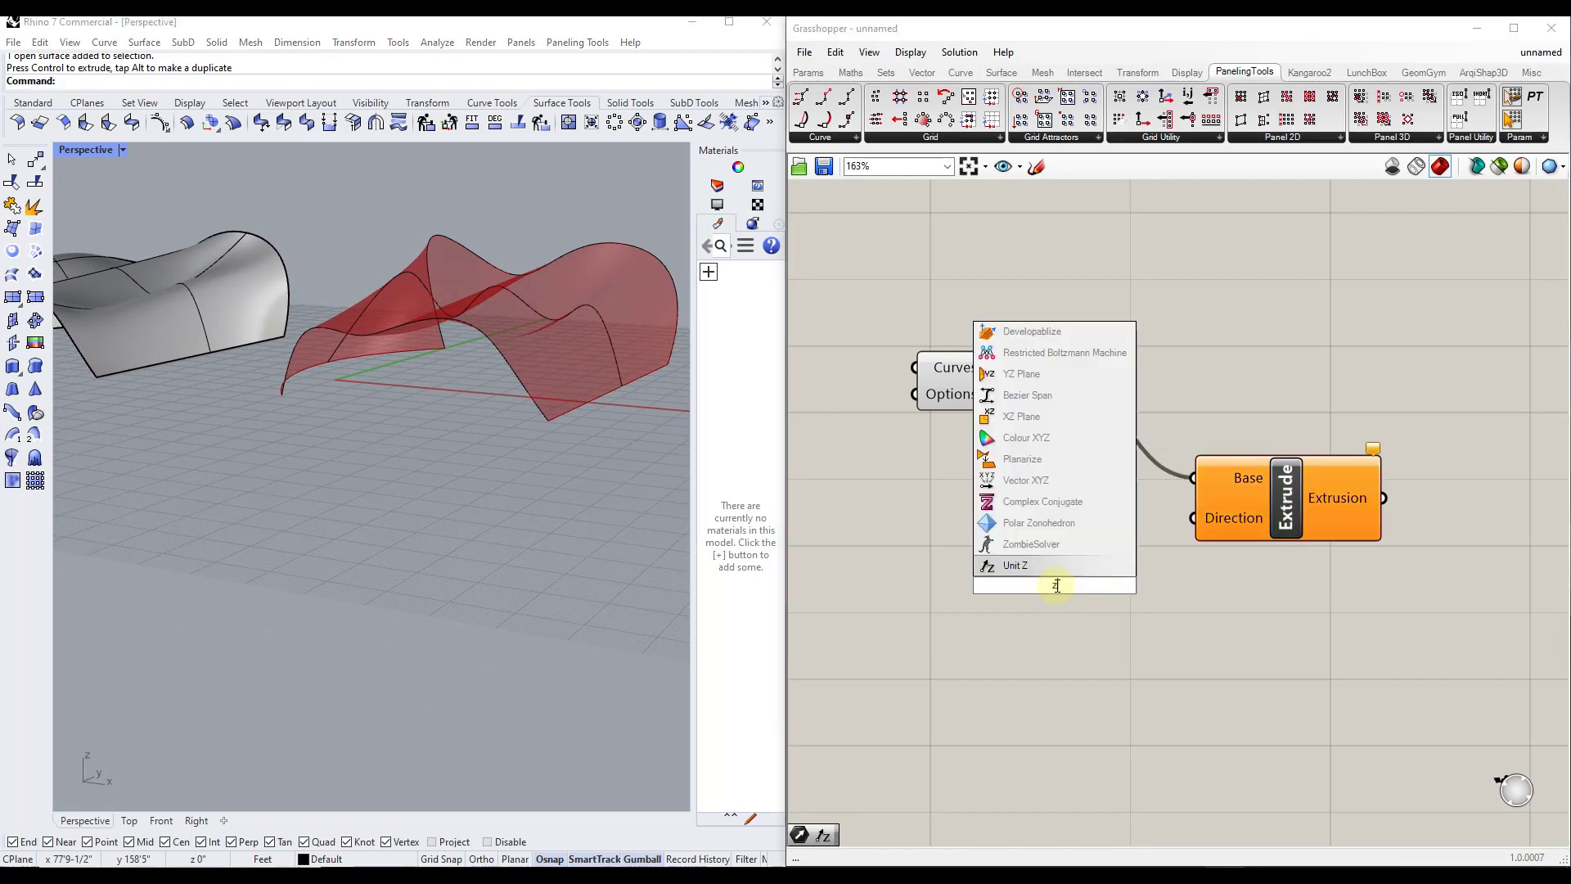
{"action": "left_click", "coordinate": [1016, 565]}
{"action": "left_click_drag", "start_coordinate": [1076, 586], "coordinate": [1051, 596]}
{"action": "scroll", "coordinate": [1136, 598], "scroll_direction": "down", "scroll_amount": 3}
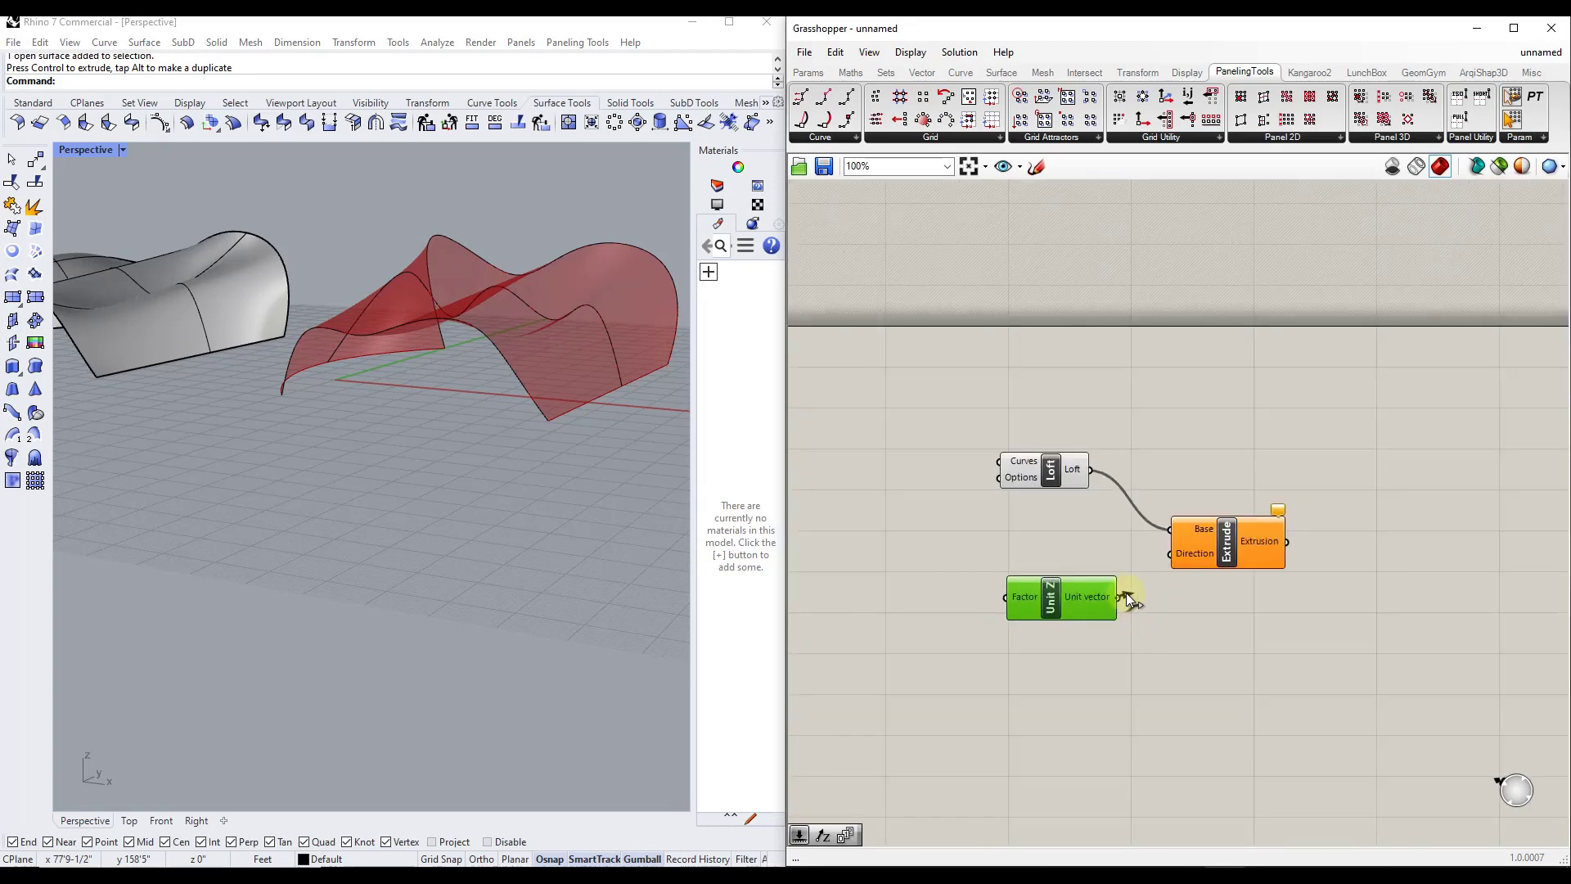
{"action": "left_click_drag", "start_coordinate": [1171, 553], "coordinate": [1171, 554]}
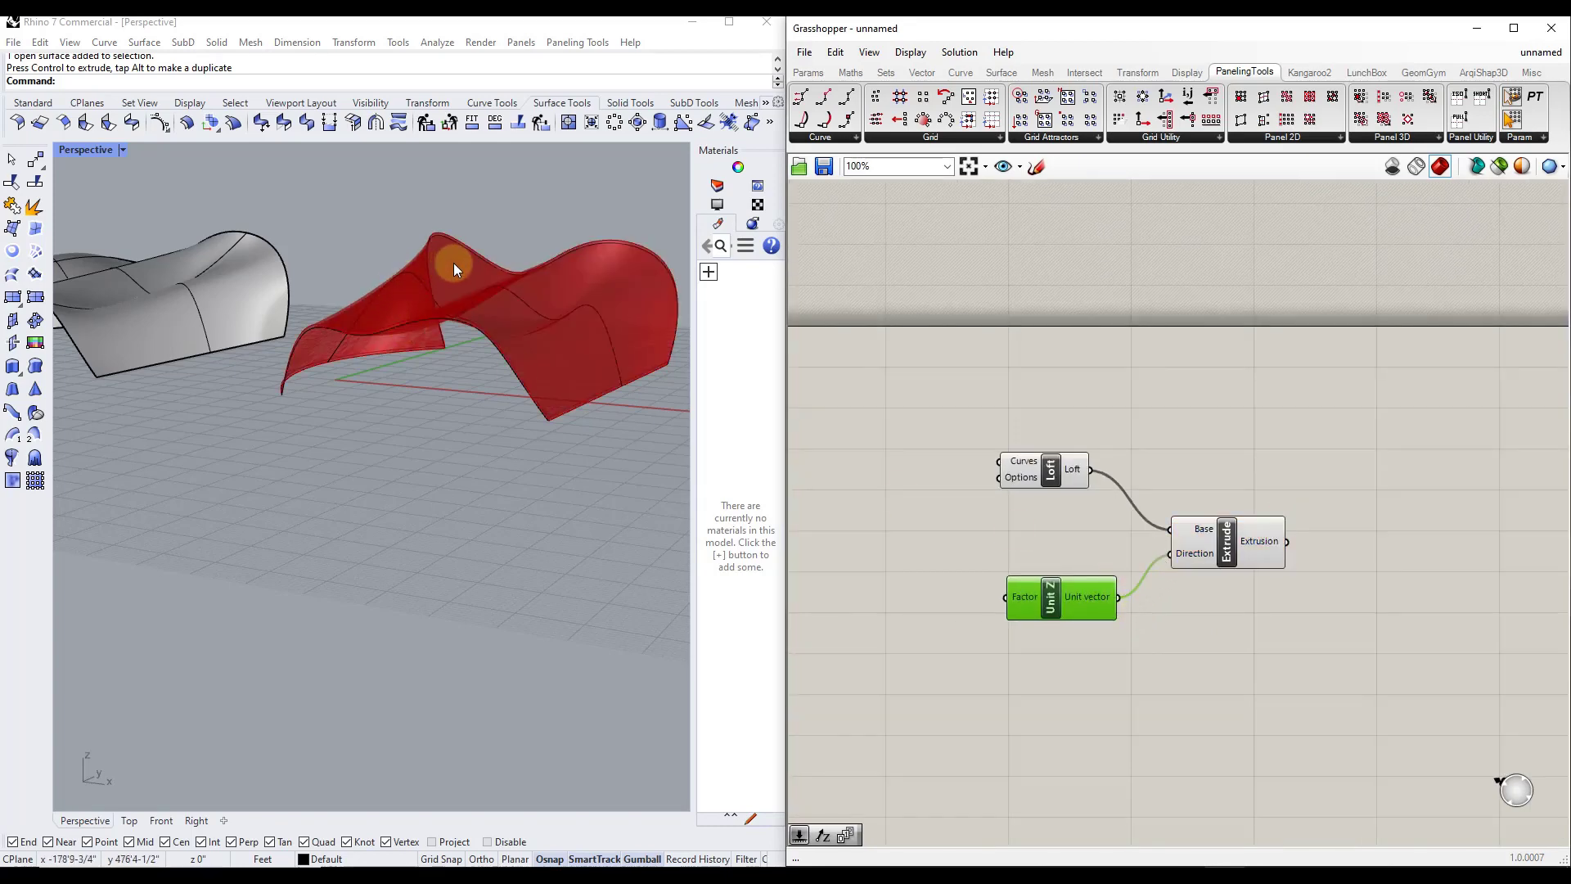
{"action": "scroll", "coordinate": [499, 325], "scroll_direction": "up", "scroll_amount": 5}
{"action": "scroll", "coordinate": [496, 322], "scroll_direction": "down", "scroll_amount": 3}
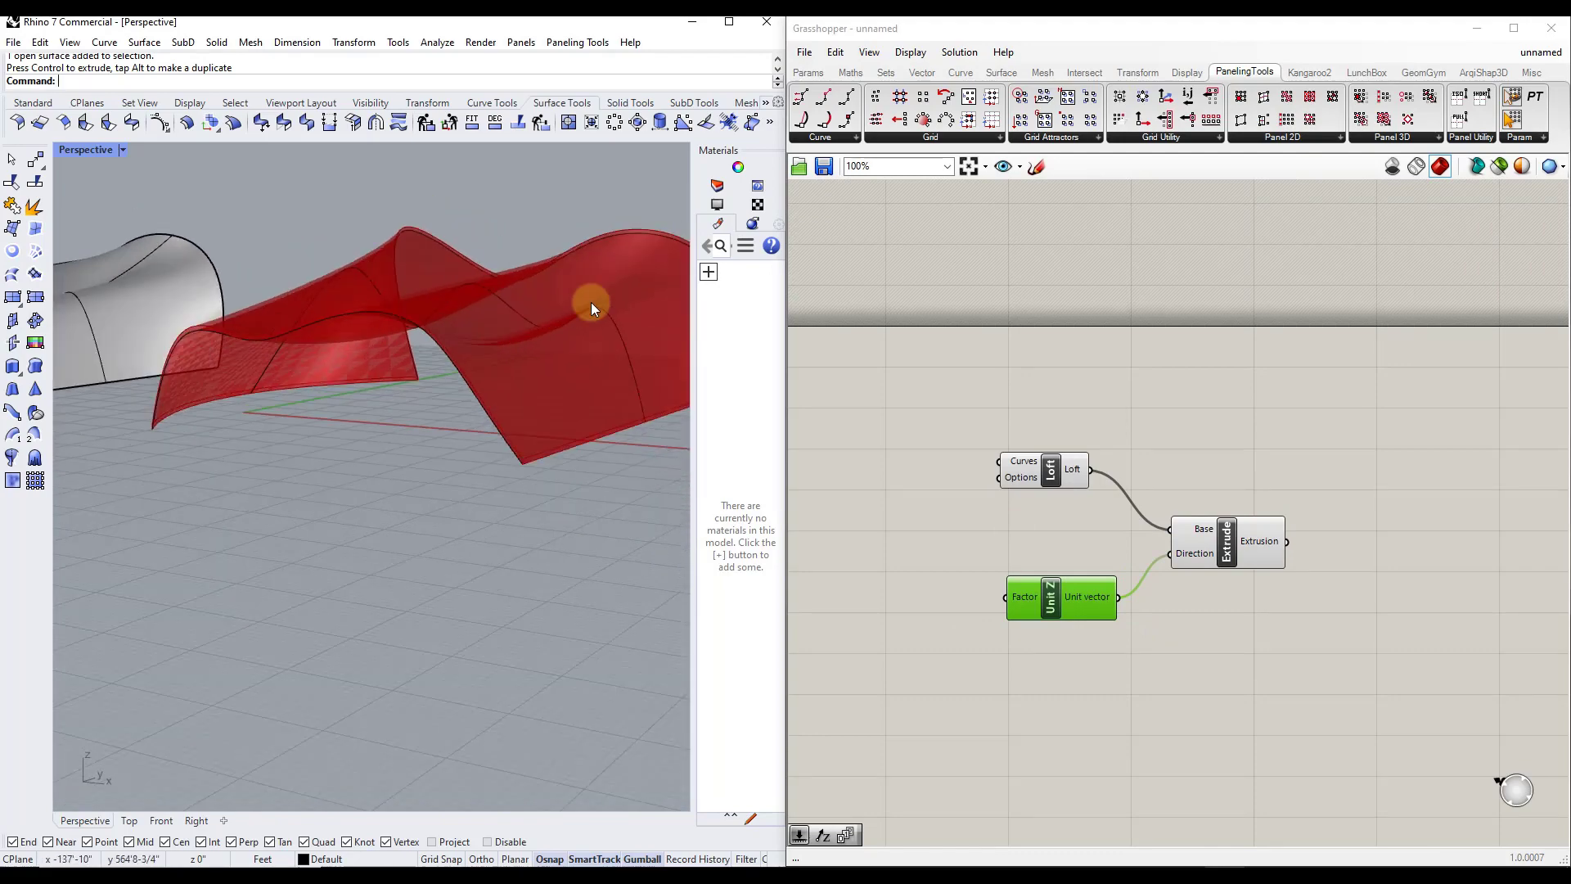
Select Extrude and orbit the Perspective view to inspect the green extrusion preview.
{"action": "left_click", "coordinate": [1211, 545]}
{"action": "right_click_drag", "start_coordinate": [534, 335], "coordinate": [523, 331]}
{"action": "scroll", "coordinate": [580, 409], "scroll_direction": "up", "scroll_amount": 5}
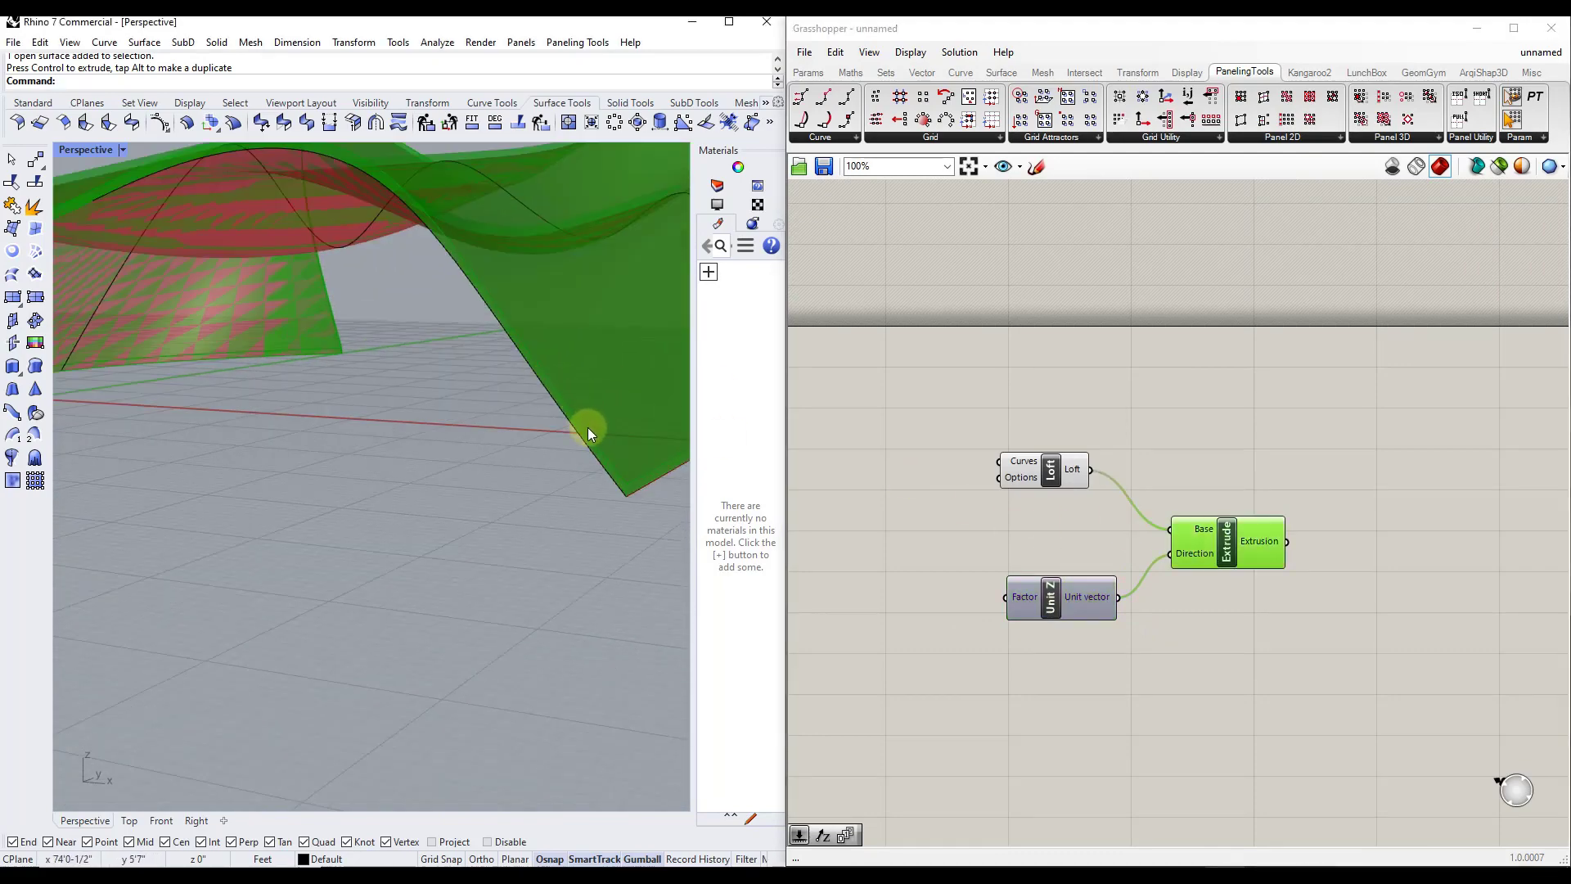
{"action": "scroll", "coordinate": [614, 476], "scroll_direction": "down", "scroll_amount": 6}
{"action": "right_click_drag", "start_coordinate": [503, 347], "coordinate": [434, 357]}
{"action": "scroll", "coordinate": [431, 347], "scroll_direction": "down", "scroll_amount": 4}
{"action": "right_click_drag", "start_coordinate": [451, 361], "coordinate": [661, 414]}
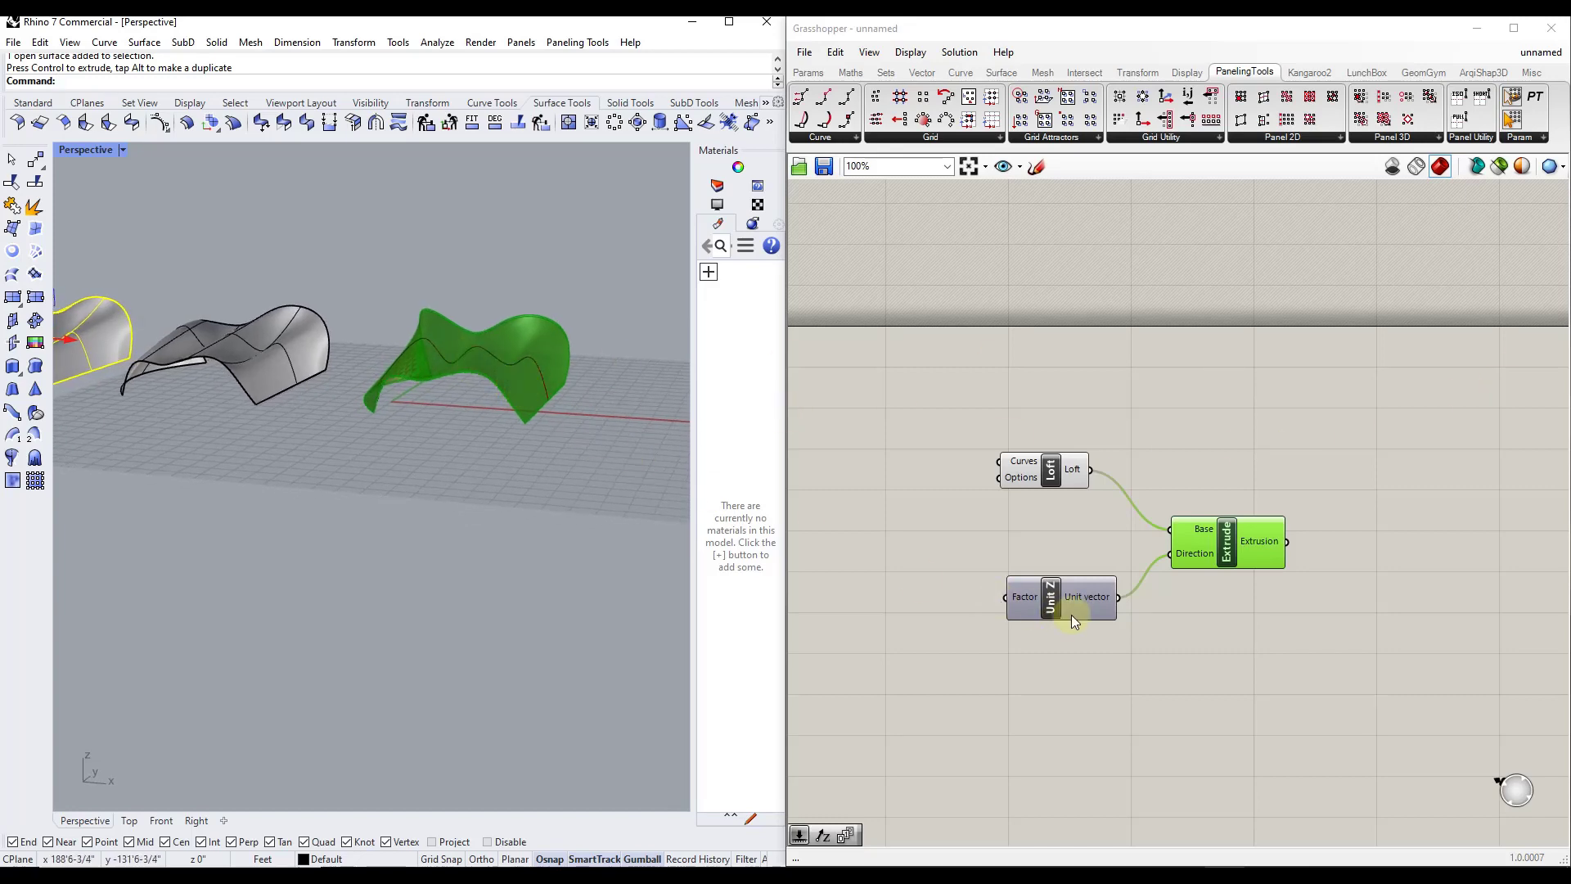
{"action": "left_click", "coordinate": [1012, 601]}
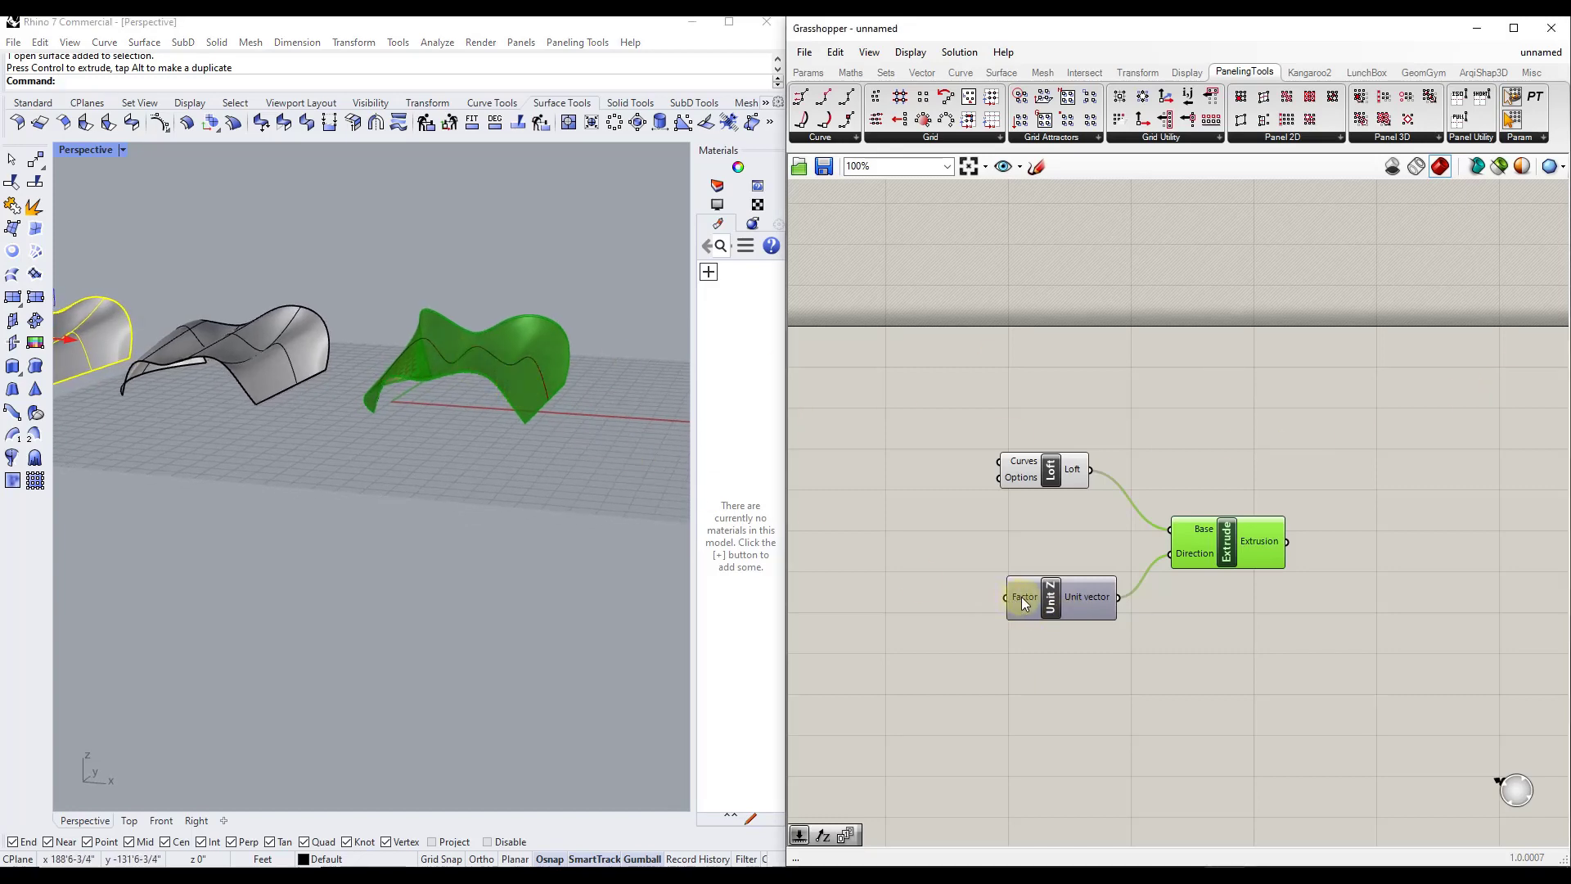
{"action": "scroll", "coordinate": [482, 360], "scroll_direction": "up", "scroll_amount": 3}
{"action": "scroll", "coordinate": [594, 391], "scroll_direction": "up", "scroll_amount": 2}
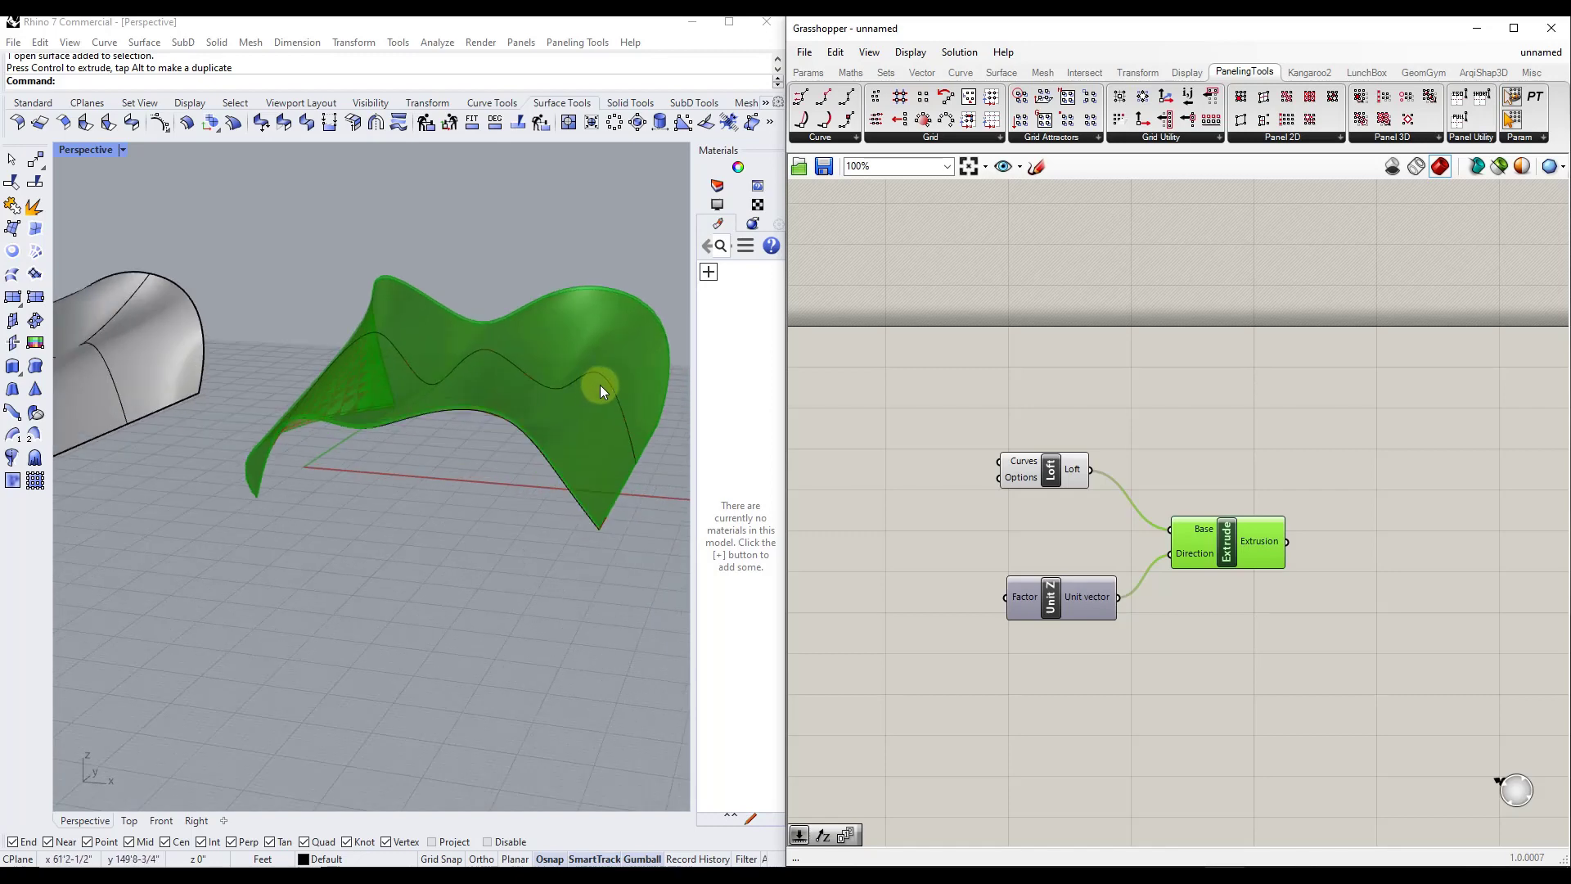
{"action": "left_click", "coordinate": [809, 72]}
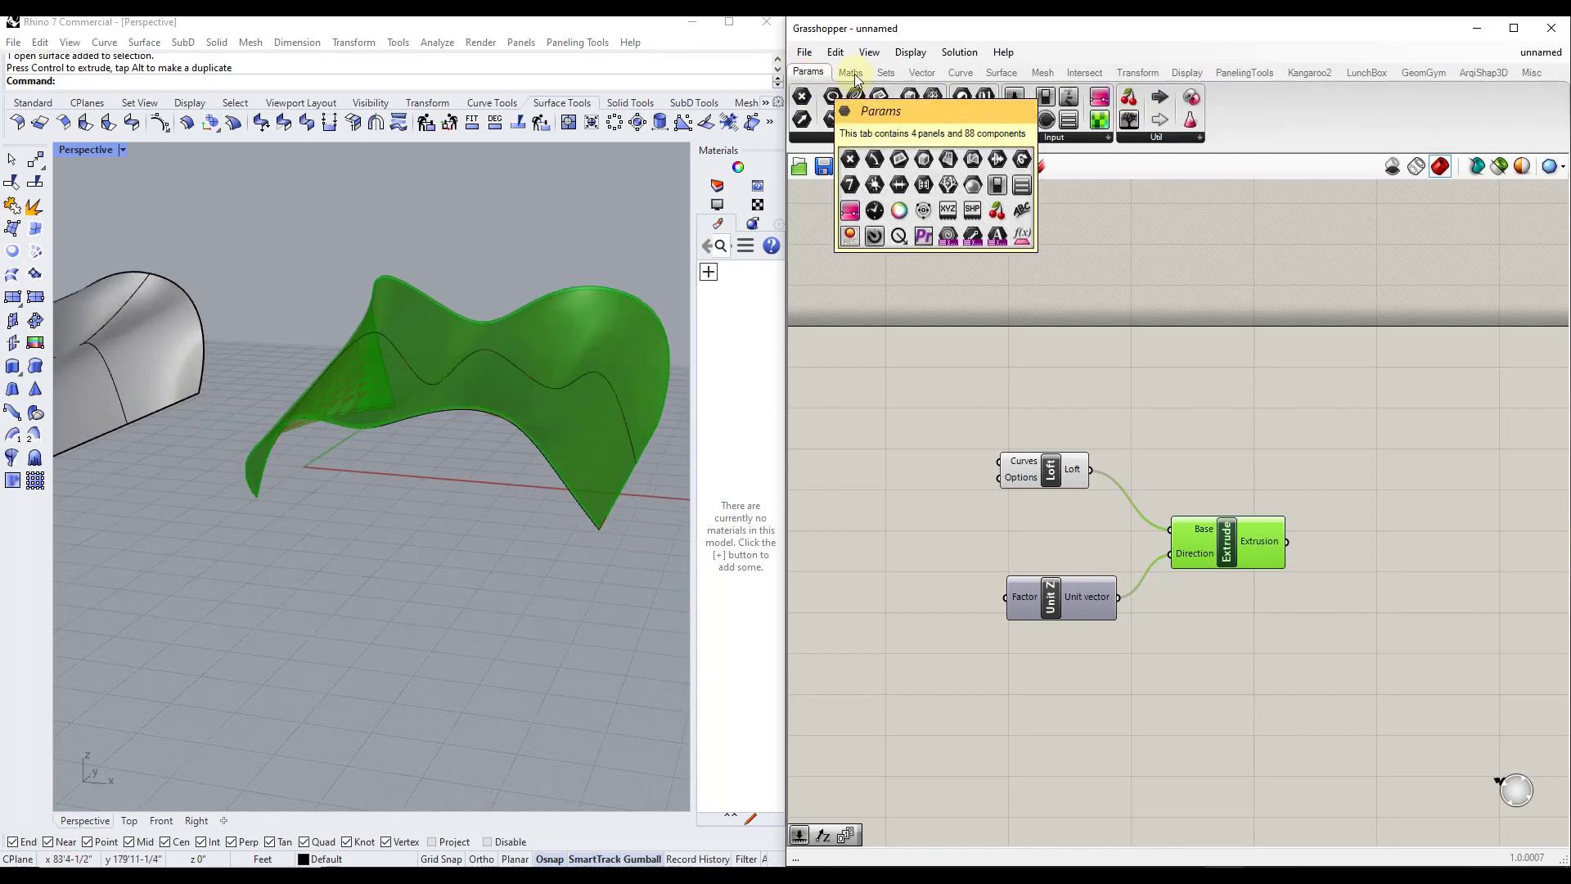
Add a Number Slider and connect it to Unit Z's Factor input.
{"action": "left_click_drag", "start_coordinate": [1015, 120], "coordinate": [834, 595]}
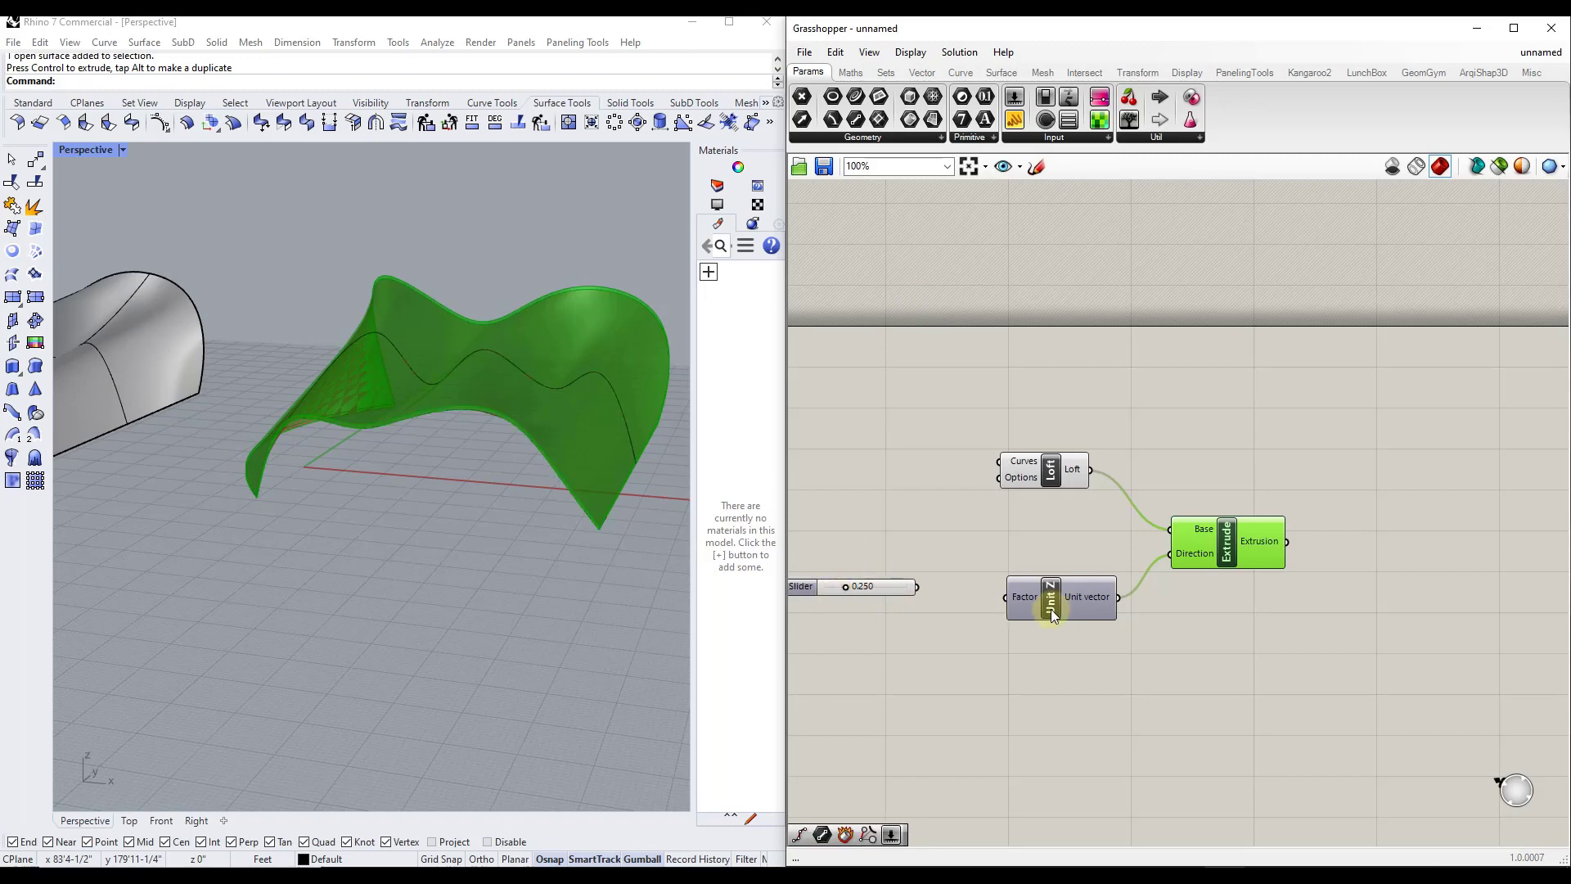
{"action": "left_click_drag", "start_coordinate": [1051, 609], "coordinate": [1053, 597]}
{"action": "left_click_drag", "start_coordinate": [920, 589], "coordinate": [1008, 586]}
{"action": "scroll", "coordinate": [934, 581], "scroll_direction": "down", "scroll_amount": 2}
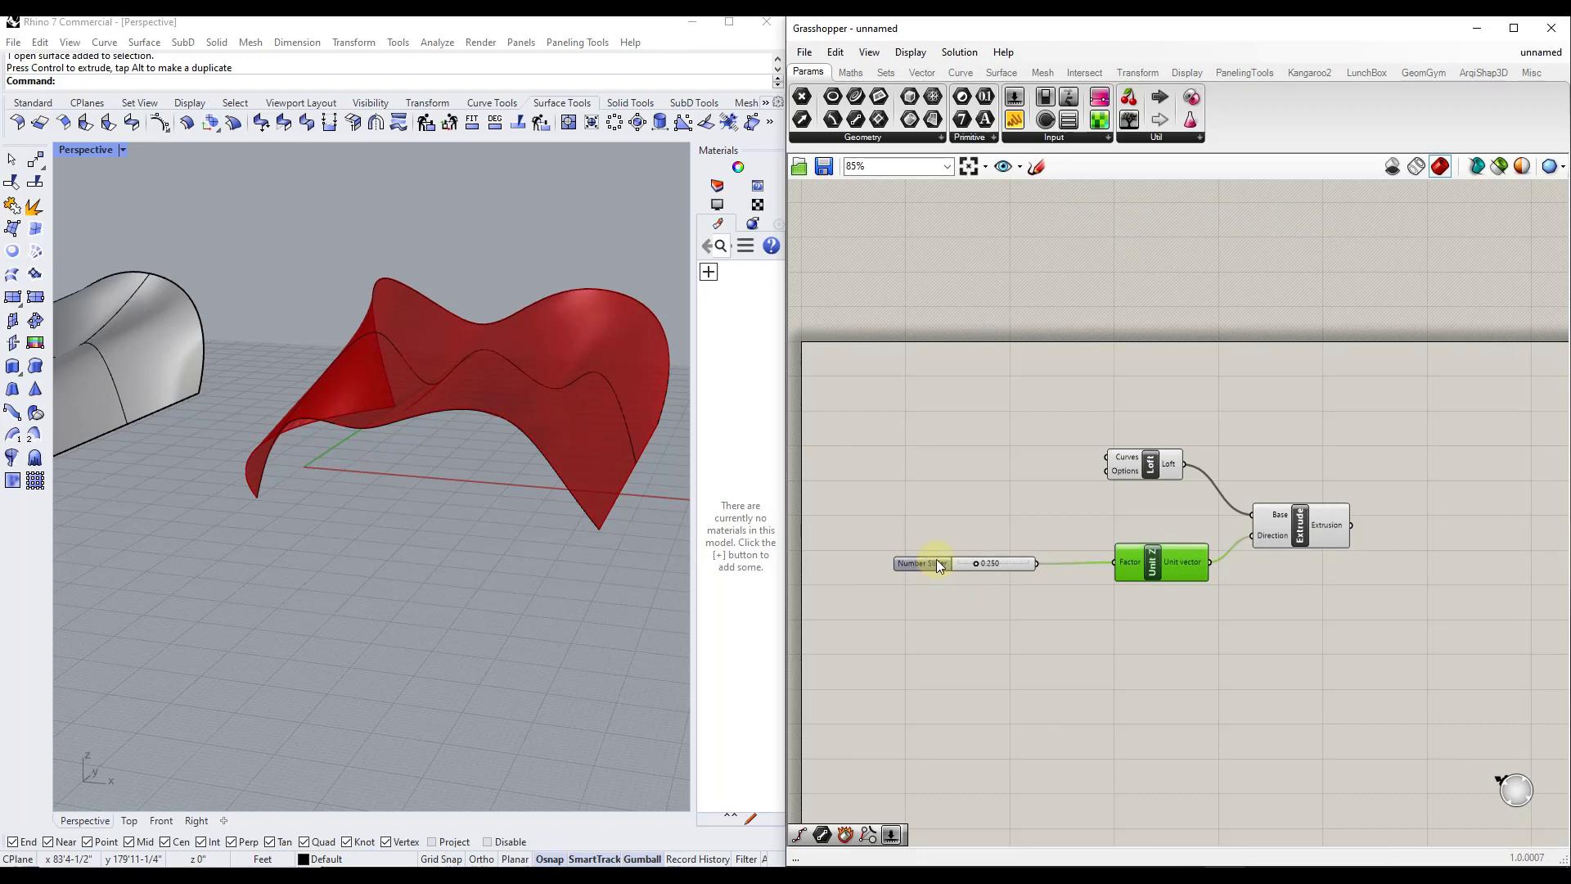
Set the slider to whole numbers (0 digits) with a range of 0 to 10.
{"action": "right_click", "coordinate": [936, 559]}
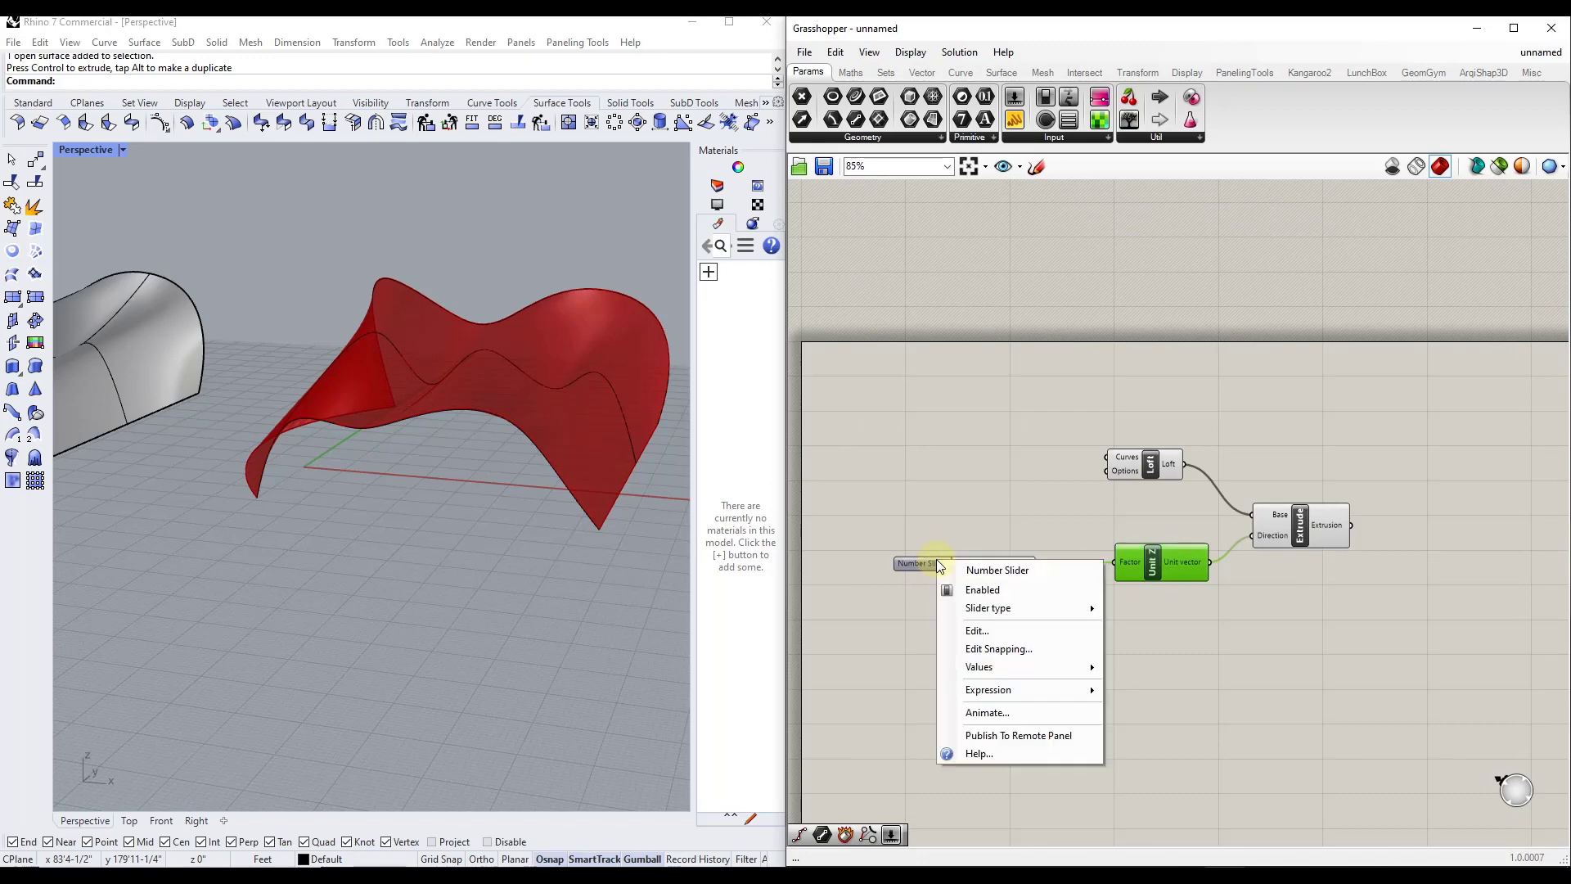
{"action": "left_click", "coordinate": [981, 629]}
{"action": "left_click_drag", "start_coordinate": [1009, 612], "coordinate": [962, 603]}
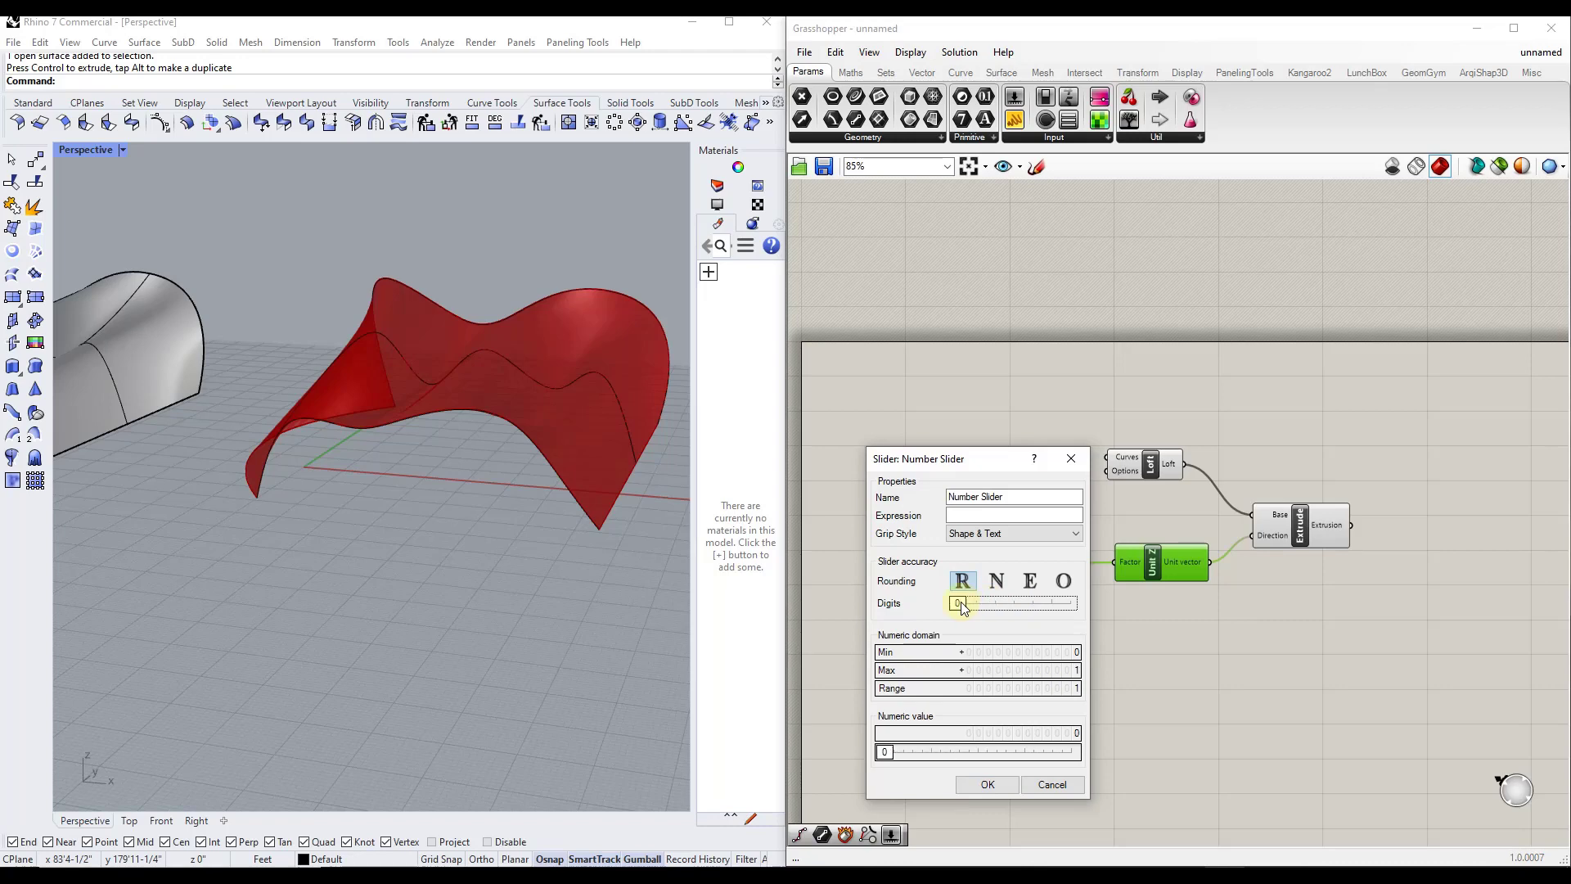
{"action": "double_click", "coordinate": [1005, 672]}
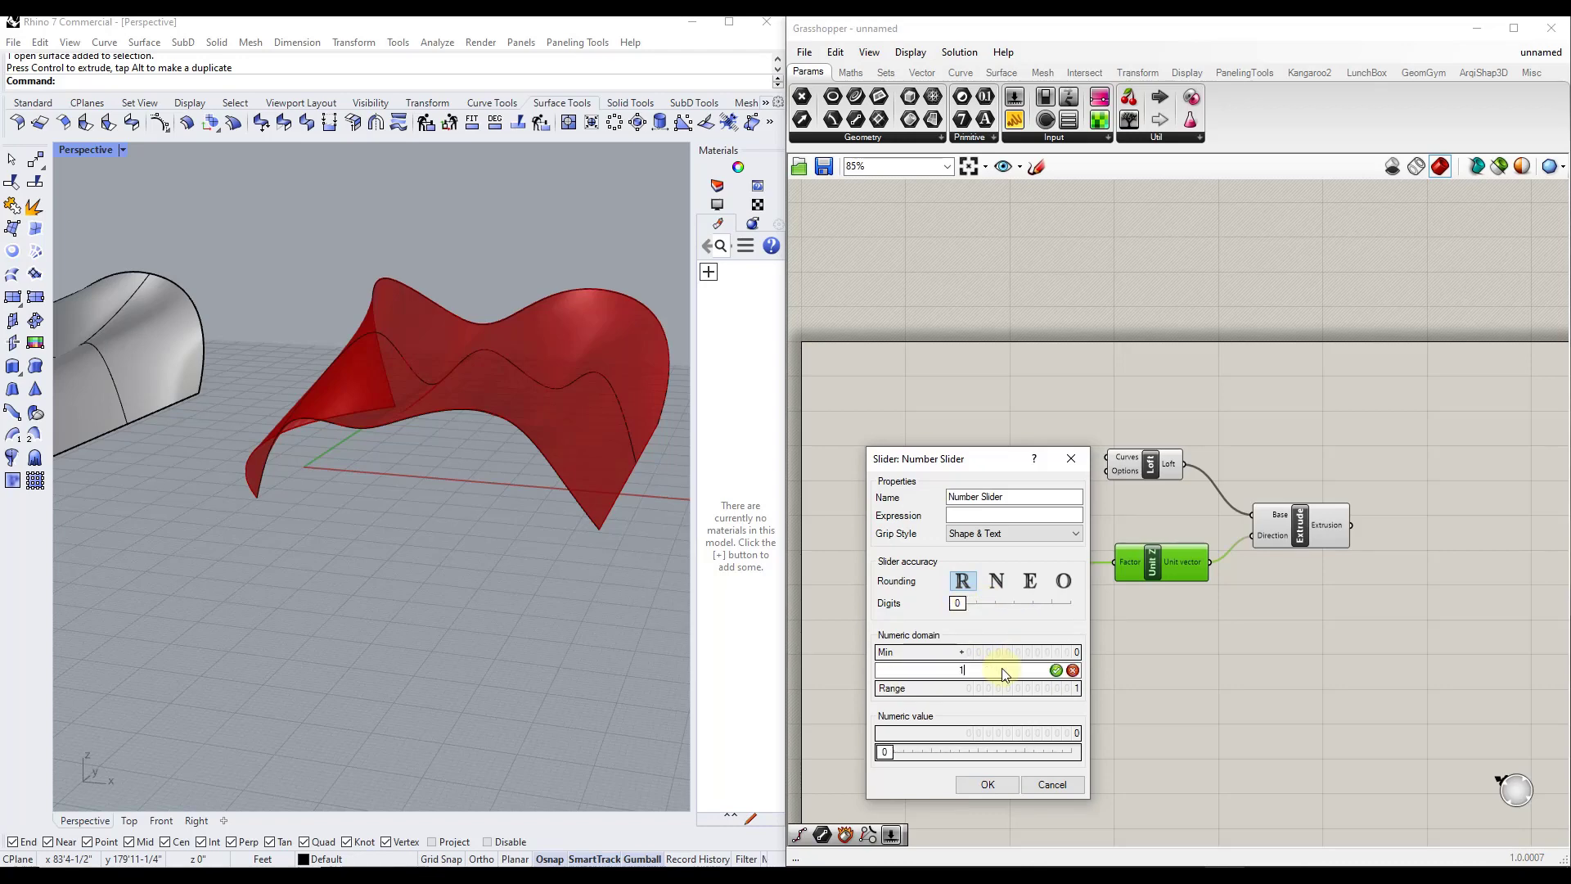
{"action": "type", "text": "0"}
{"action": "key", "text": "Return"}
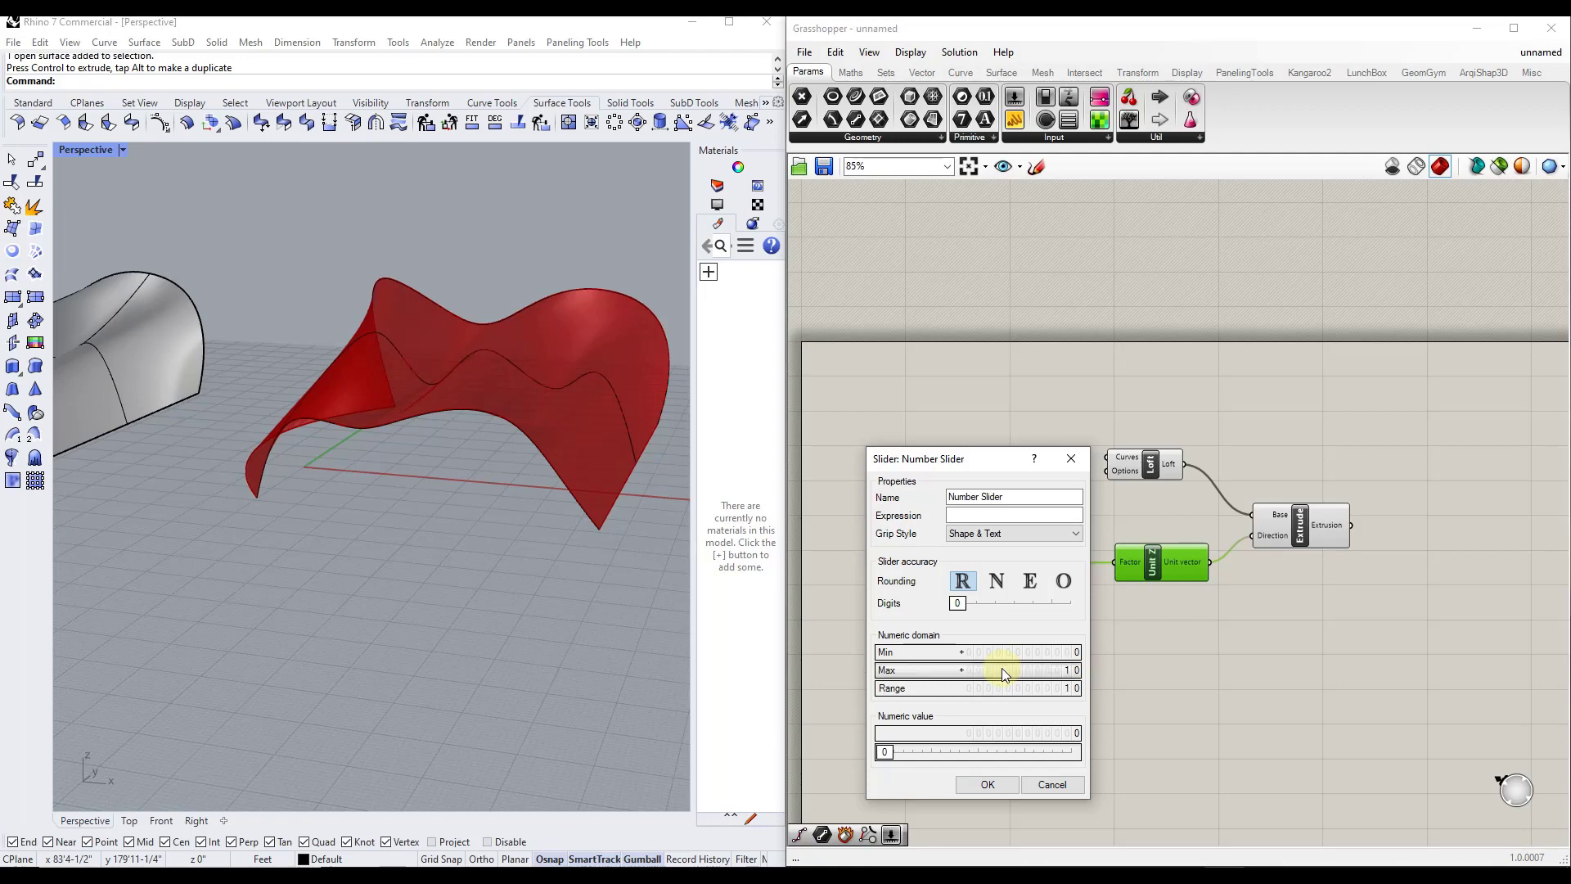
{"action": "left_click", "coordinate": [988, 785]}
Set the slider to 2 to thicken the extrusion and orbit to view it.
{"action": "scroll", "coordinate": [666, 365], "scroll_direction": "up", "scroll_amount": 2}
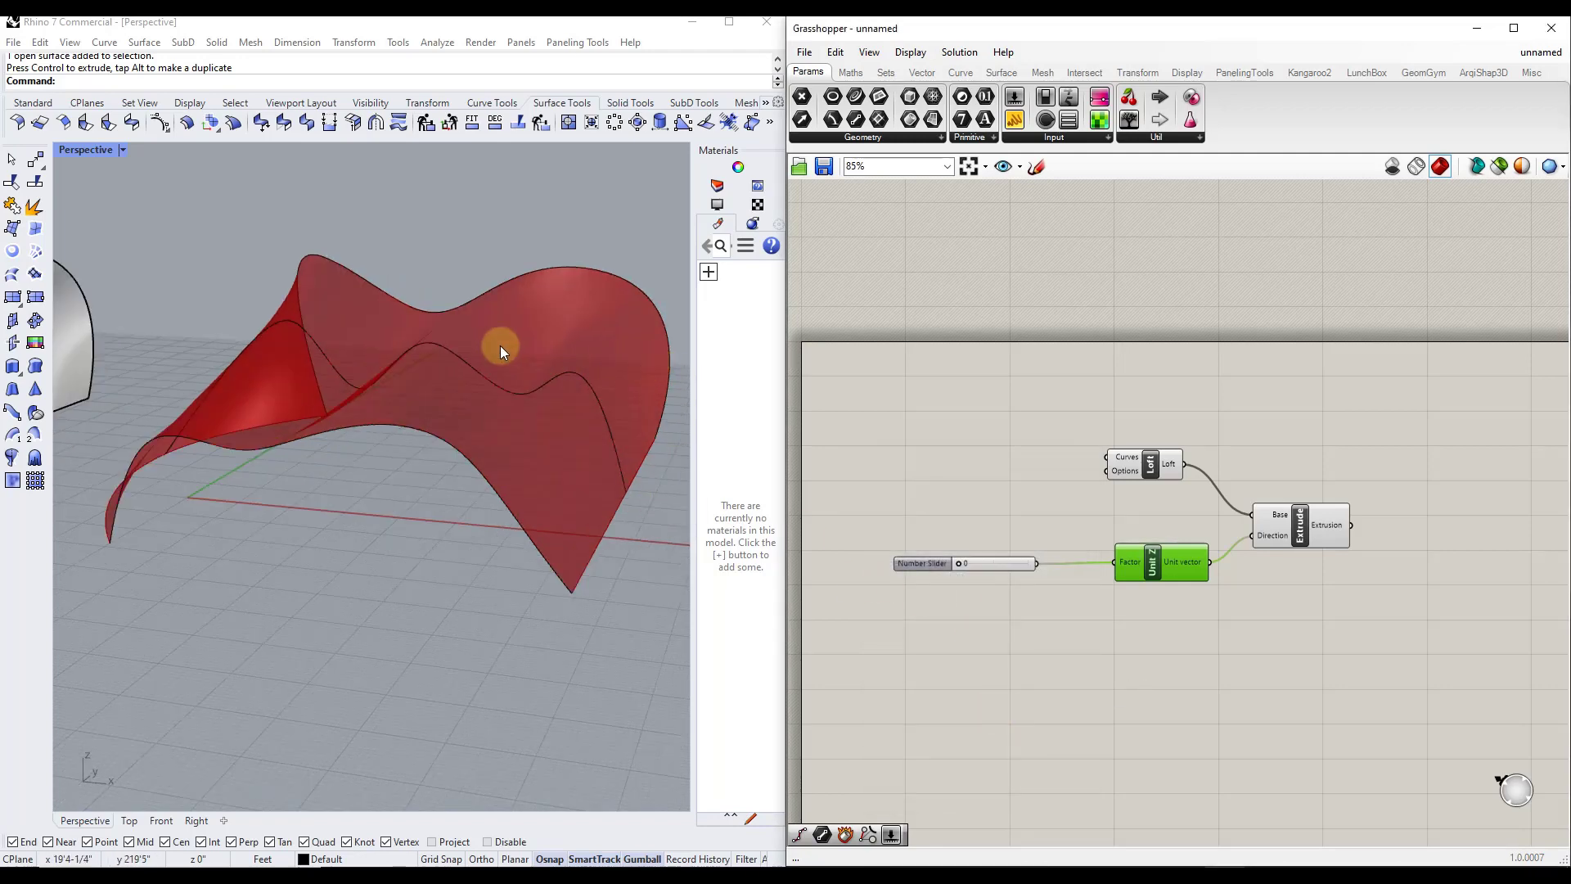
{"action": "right_click_drag", "start_coordinate": [500, 350], "coordinate": [709, 417]}
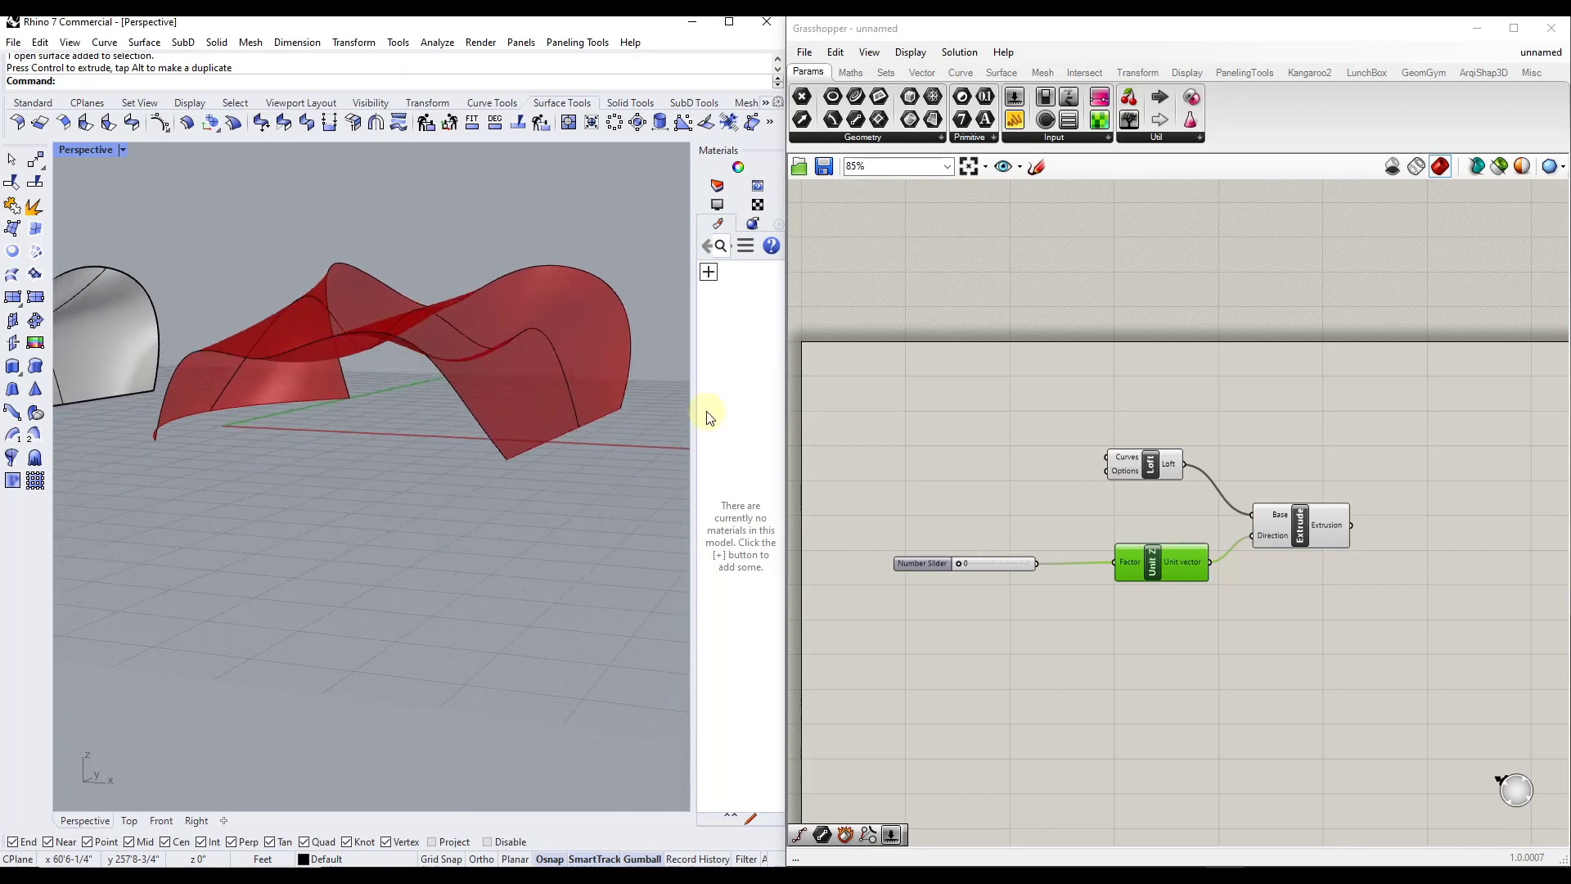
{"action": "mouse_move", "coordinate": [959, 562]}
{"action": "left_mouse_down"}
{"action": "mouse_move", "coordinate": [1049, 562]}
{"action": "mouse_move", "coordinate": [900, 571]}
{"action": "mouse_move", "coordinate": [1010, 558]}
{"action": "mouse_move", "coordinate": [971, 567]}
{"action": "left_mouse_up"}
{"action": "right_click_drag", "start_coordinate": [430, 309], "coordinate": [474, 247]}
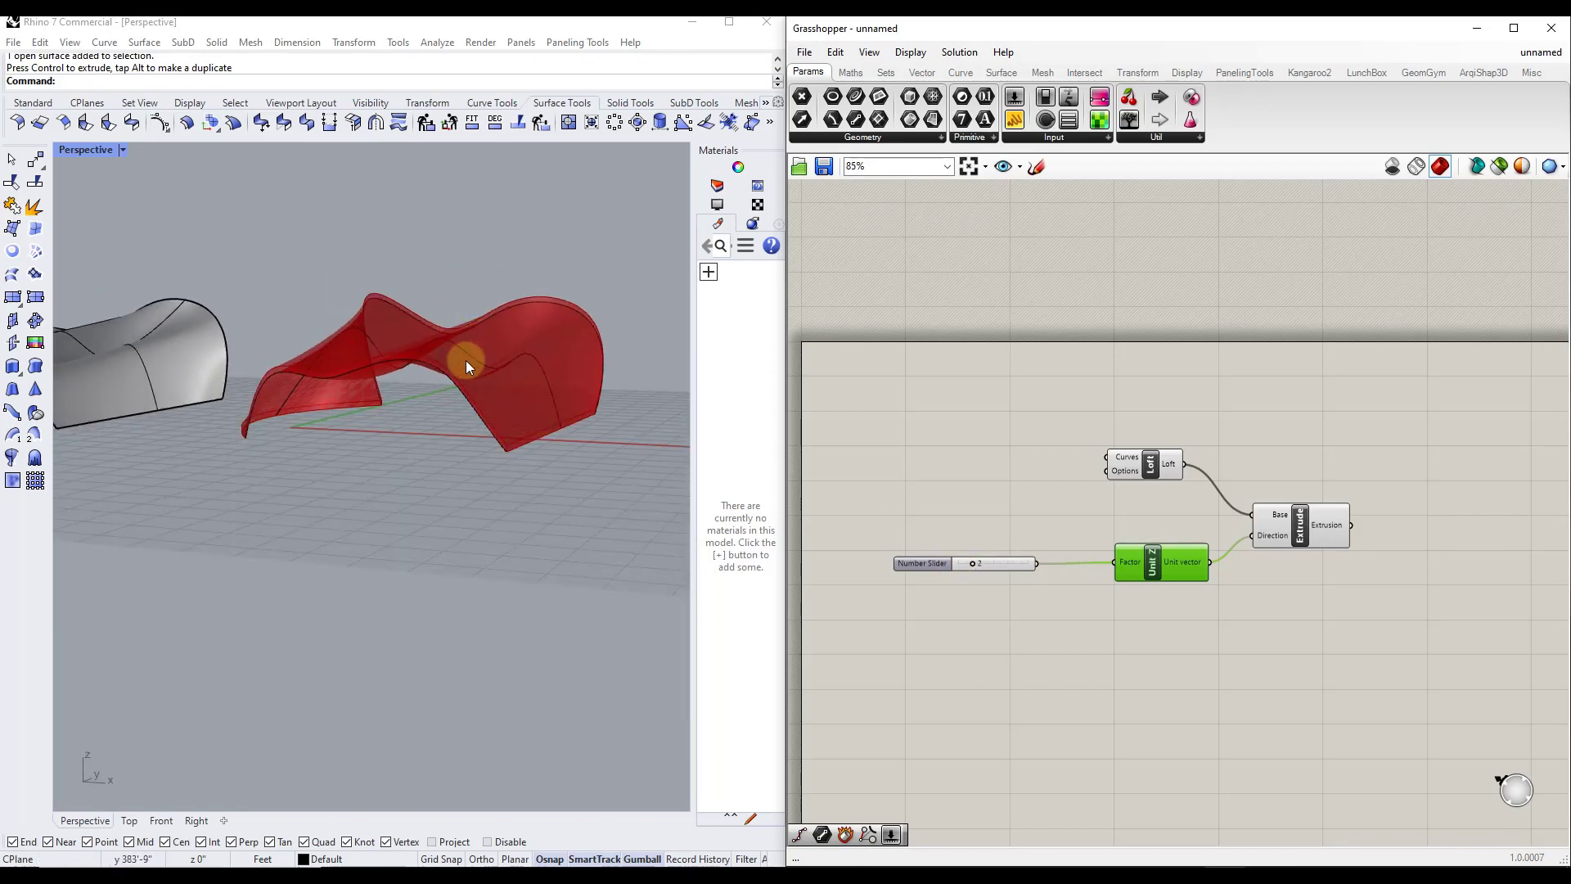
{"action": "right_click_drag", "start_coordinate": [459, 309], "coordinate": [442, 354]}
Open the Extrude component's context menu to bake the extrusion.
{"action": "scroll", "coordinate": [446, 356], "scroll_direction": "down", "scroll_amount": 5}
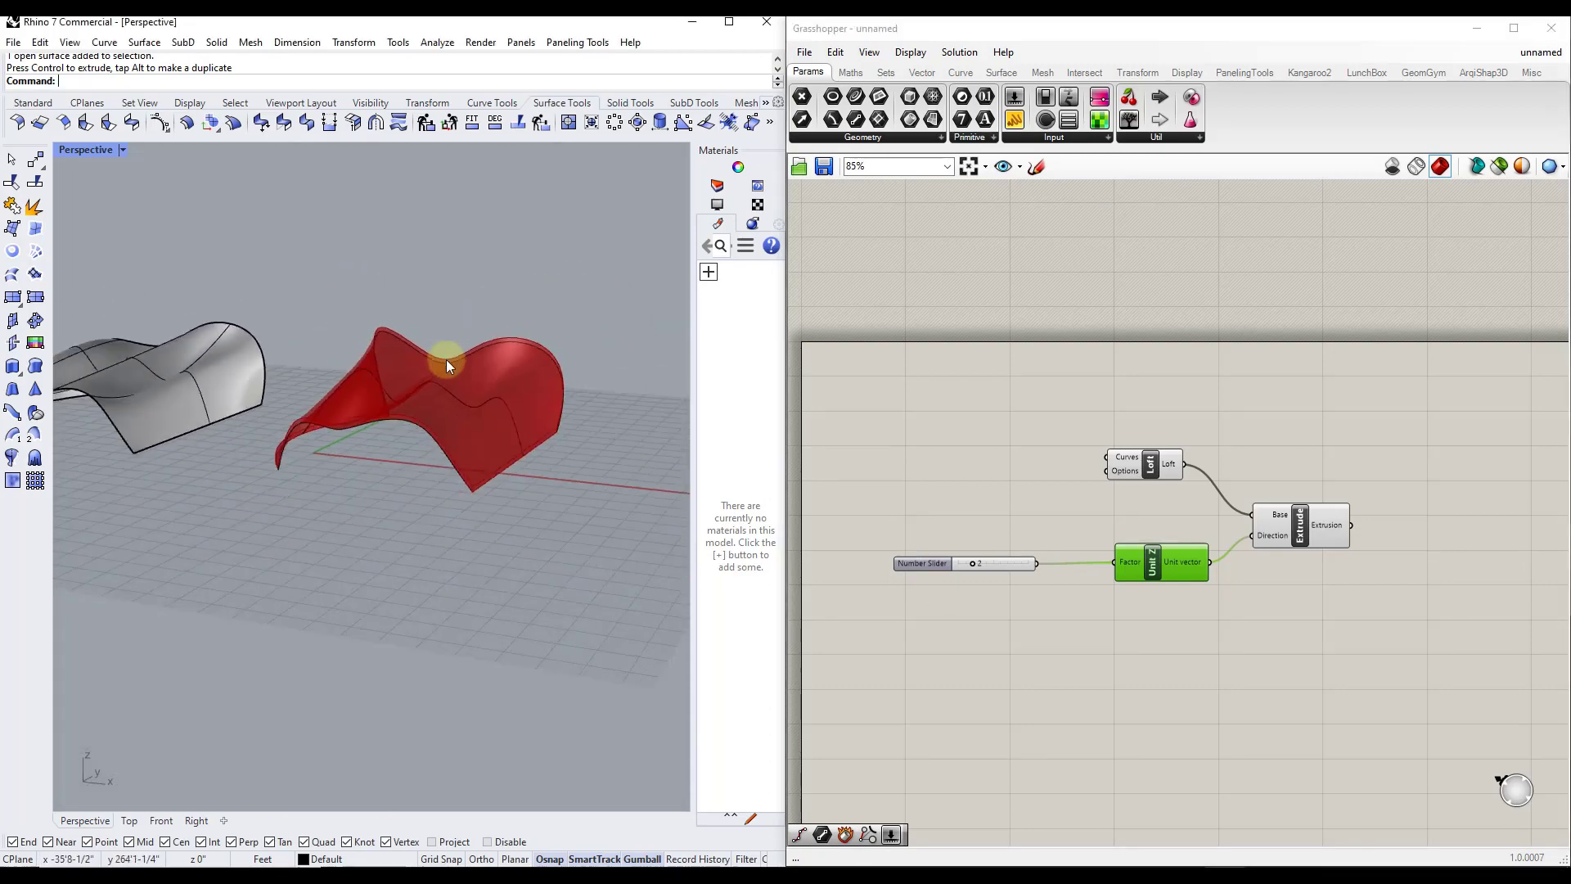
{"action": "scroll", "coordinate": [453, 385], "scroll_direction": "up", "scroll_amount": 3}
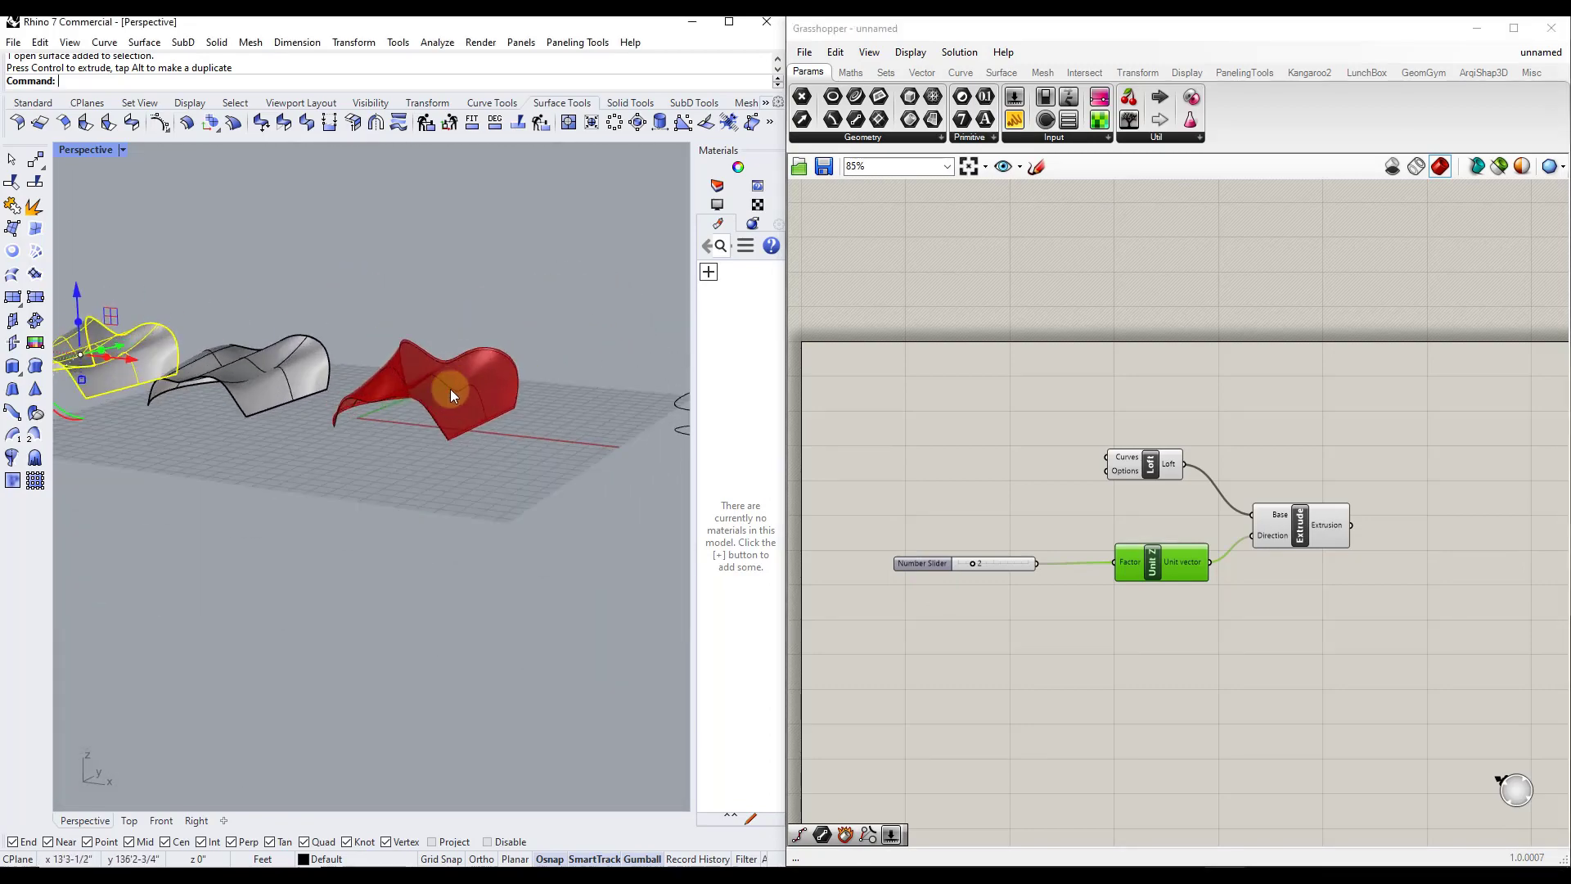
{"action": "left_click", "coordinate": [1301, 525]}
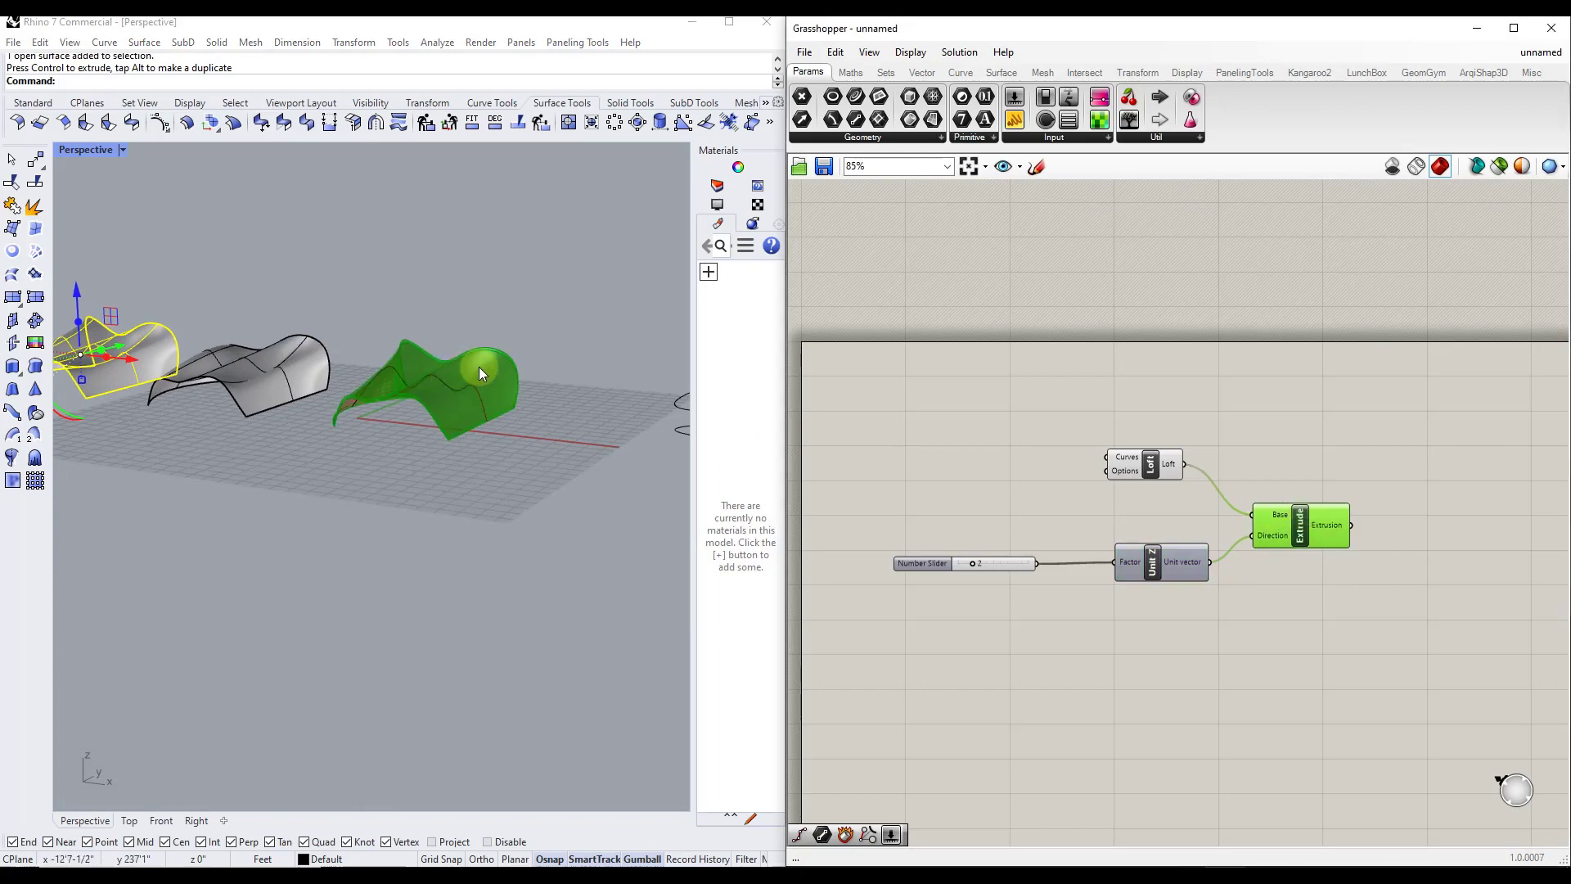
{"action": "right_click", "coordinate": [1293, 514]}
Bake the extrusion into Rhino and move the baked polysurface to the left.
{"action": "left_click", "coordinate": [1326, 577]}
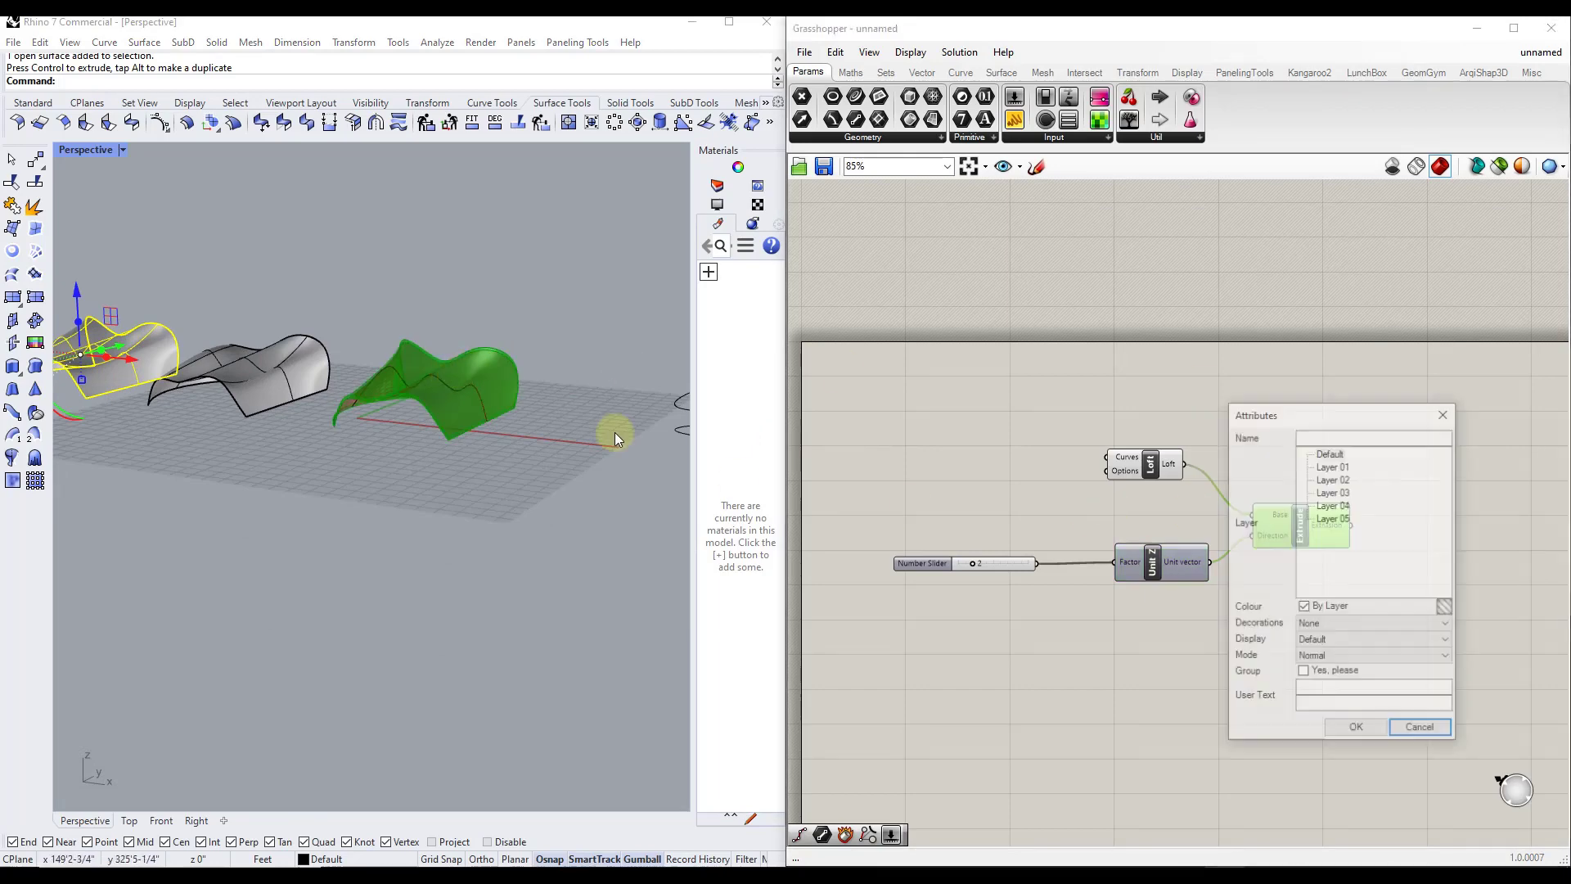
{"action": "left_click", "coordinate": [1356, 726]}
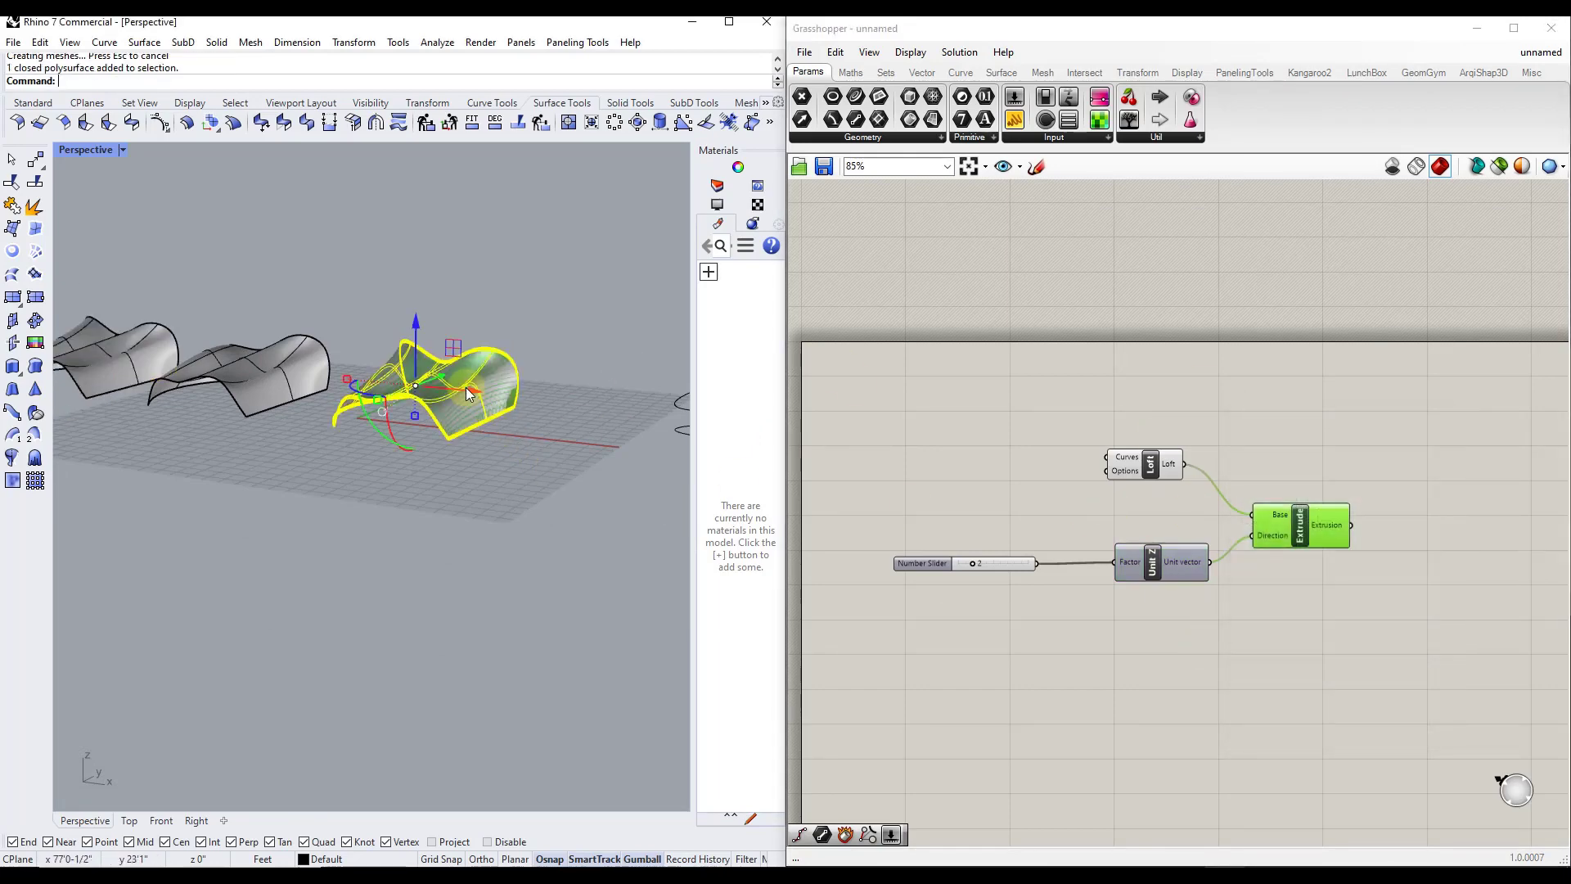
{"action": "left_click_drag", "start_coordinate": [427, 383], "coordinate": [278, 446]}
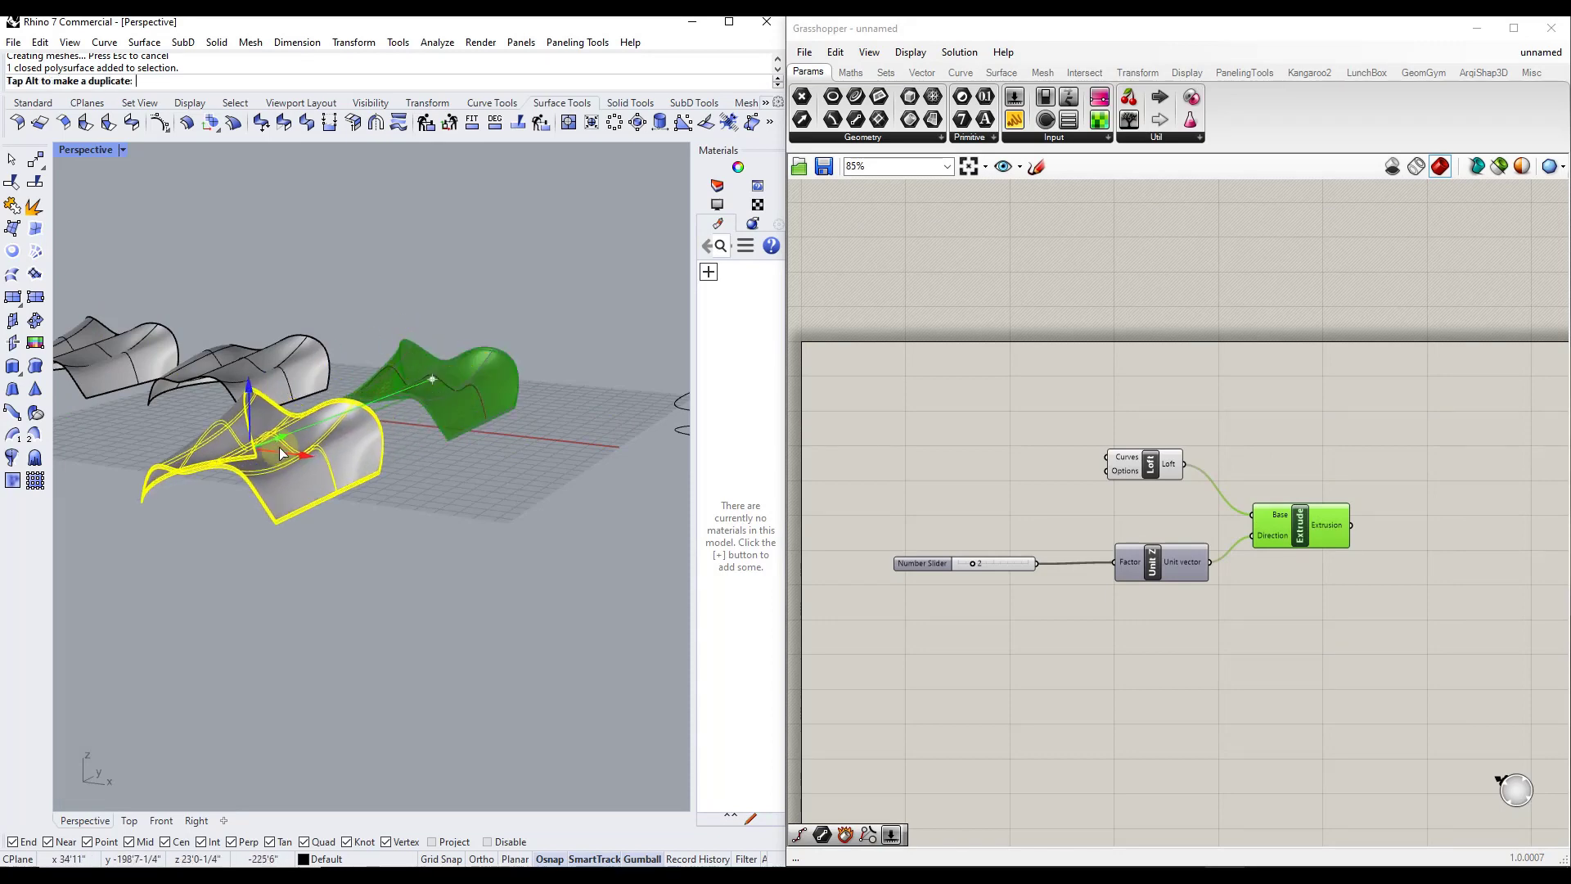
{"action": "right_click_drag", "start_coordinate": [278, 447], "coordinate": [414, 439]}
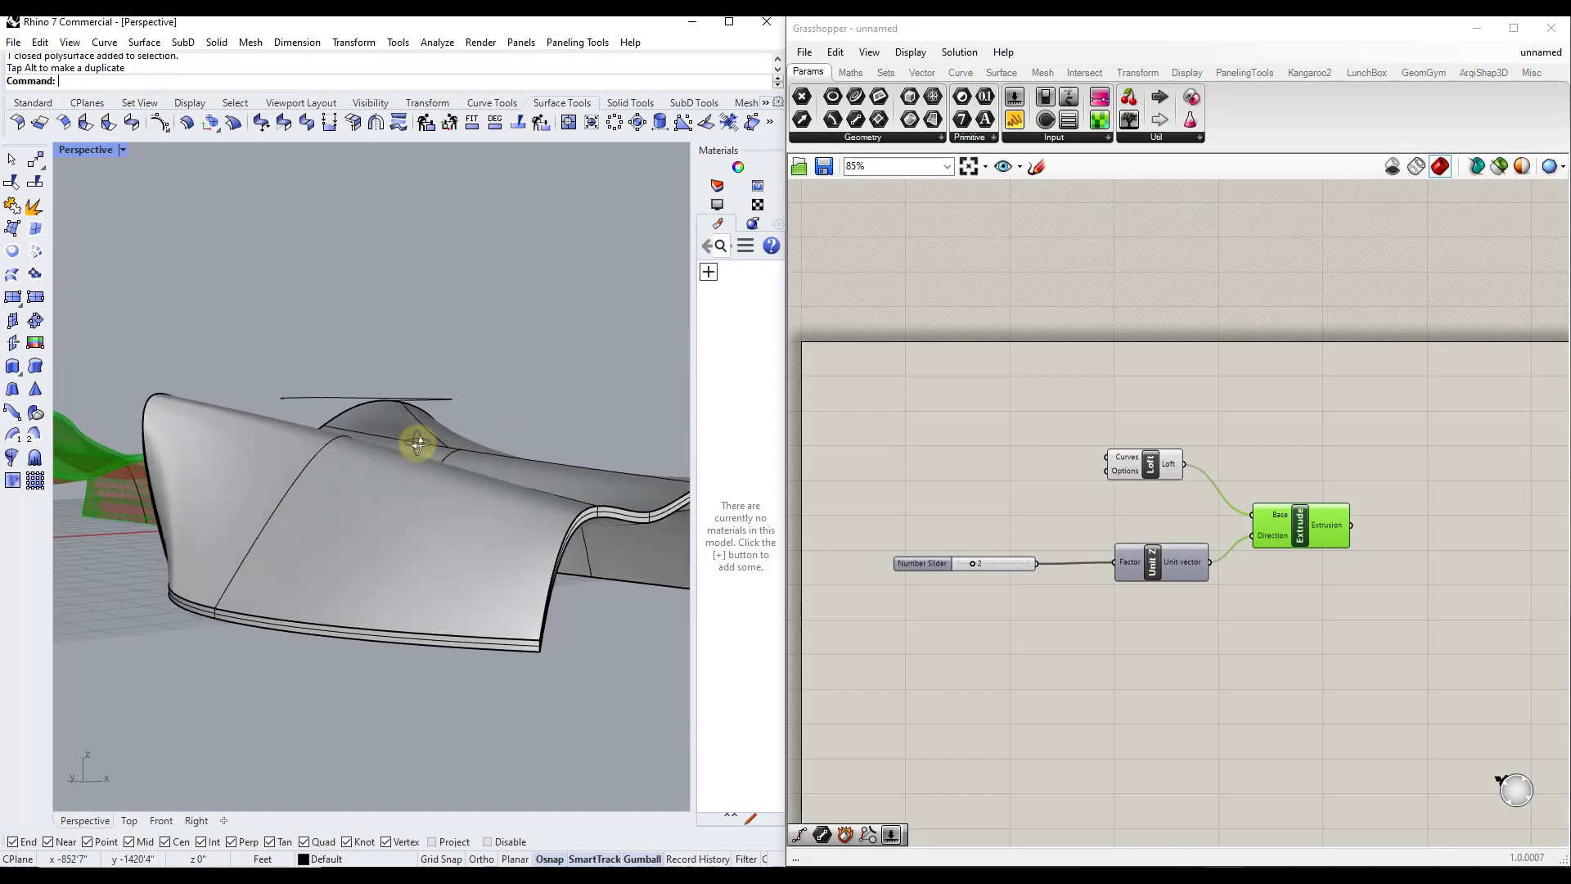
{"action": "left_click", "coordinate": [390, 509]}
{"action": "right_click_drag", "start_coordinate": [374, 587], "coordinate": [446, 552]}
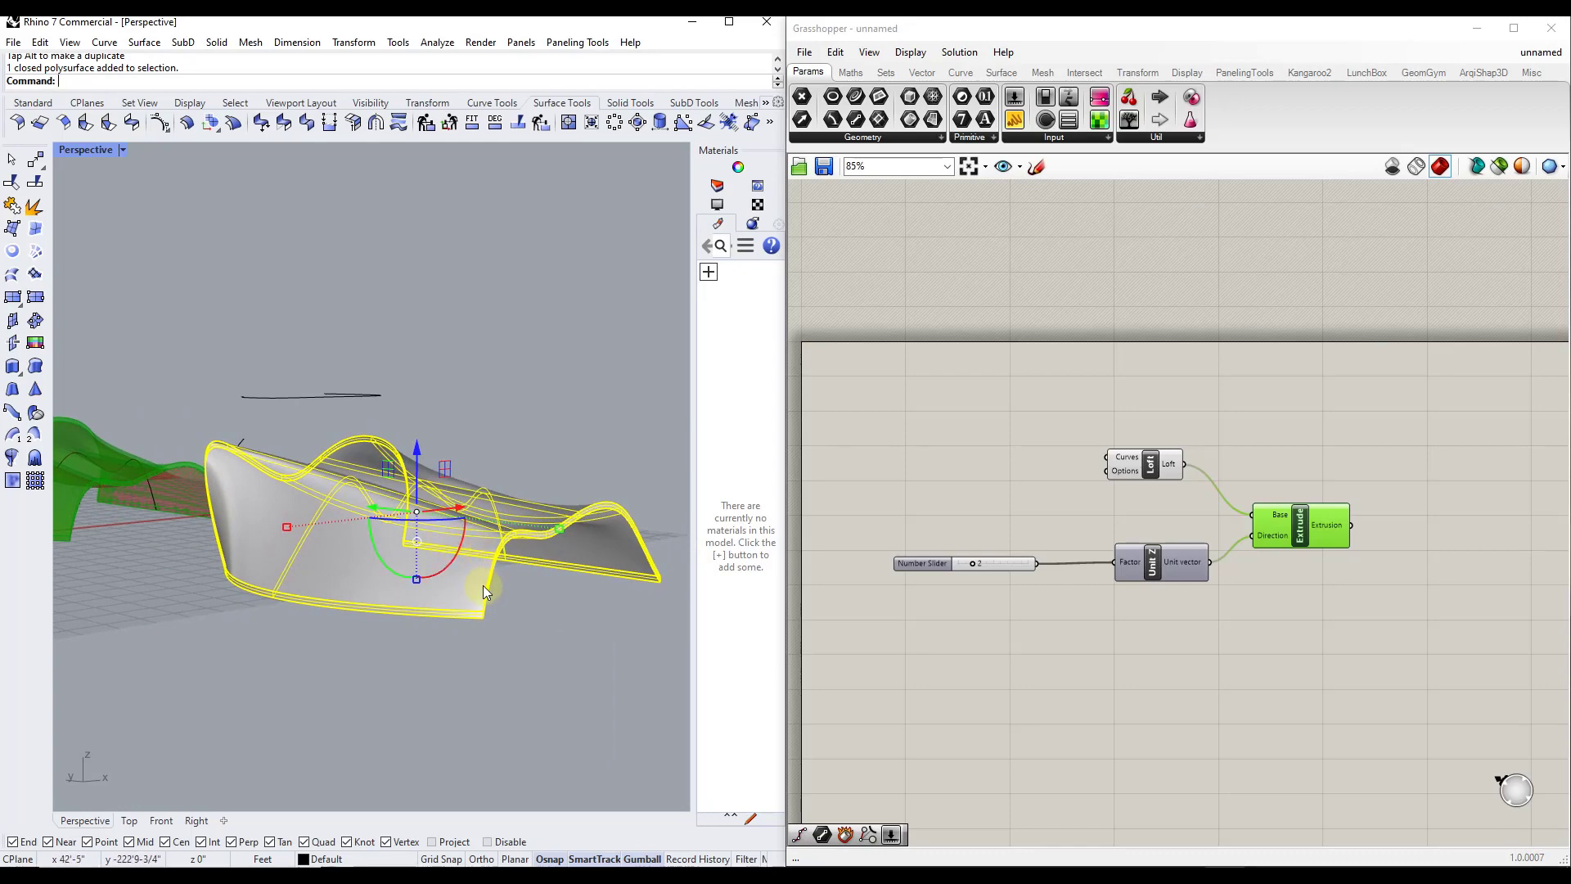
Window-select the three sketch curves in the Rhino viewport.
{"action": "scroll", "coordinate": [483, 552], "scroll_direction": "down", "scroll_amount": 5}
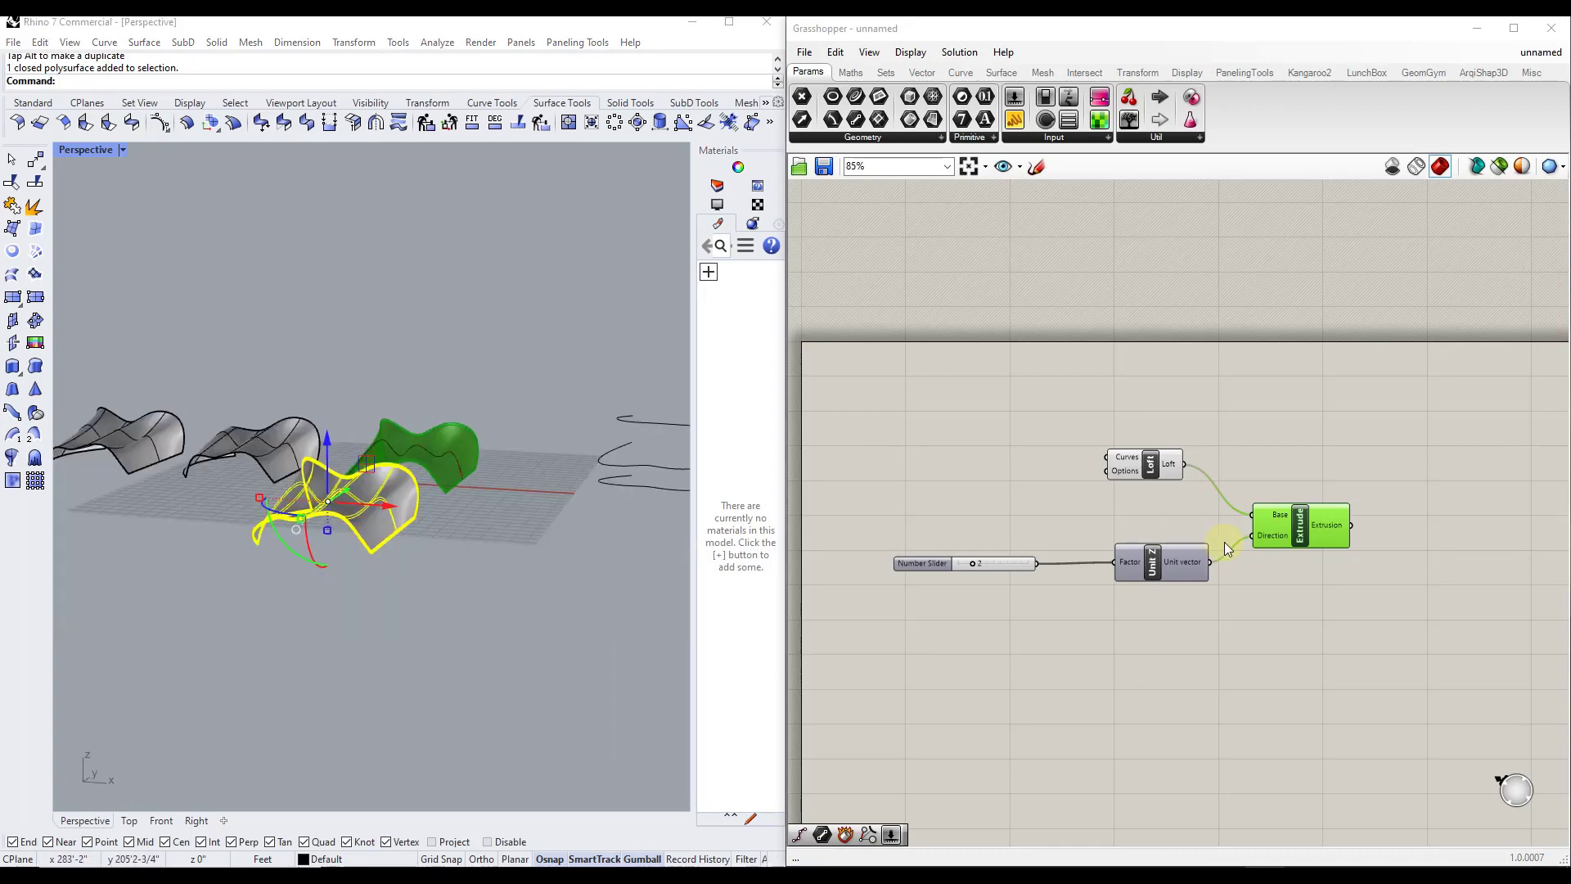
{"action": "scroll", "coordinate": [1225, 543], "scroll_direction": "up", "scroll_amount": 2}
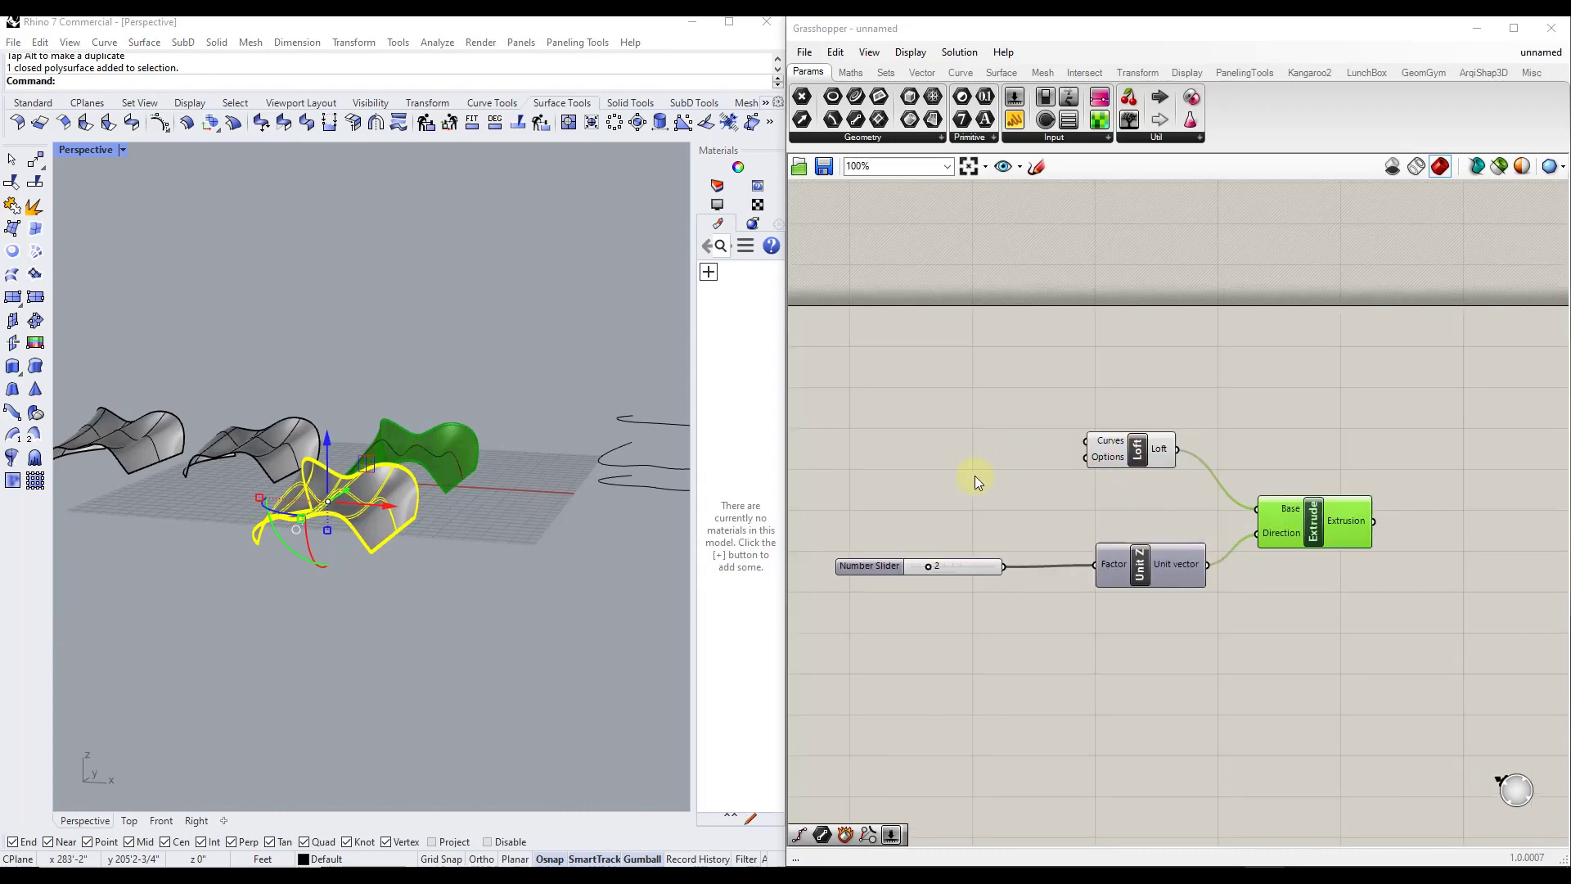
{"action": "scroll", "coordinate": [376, 460], "scroll_direction": "up", "scroll_amount": 4}
{"action": "scroll", "coordinate": [354, 458], "scroll_direction": "down", "scroll_amount": 6}
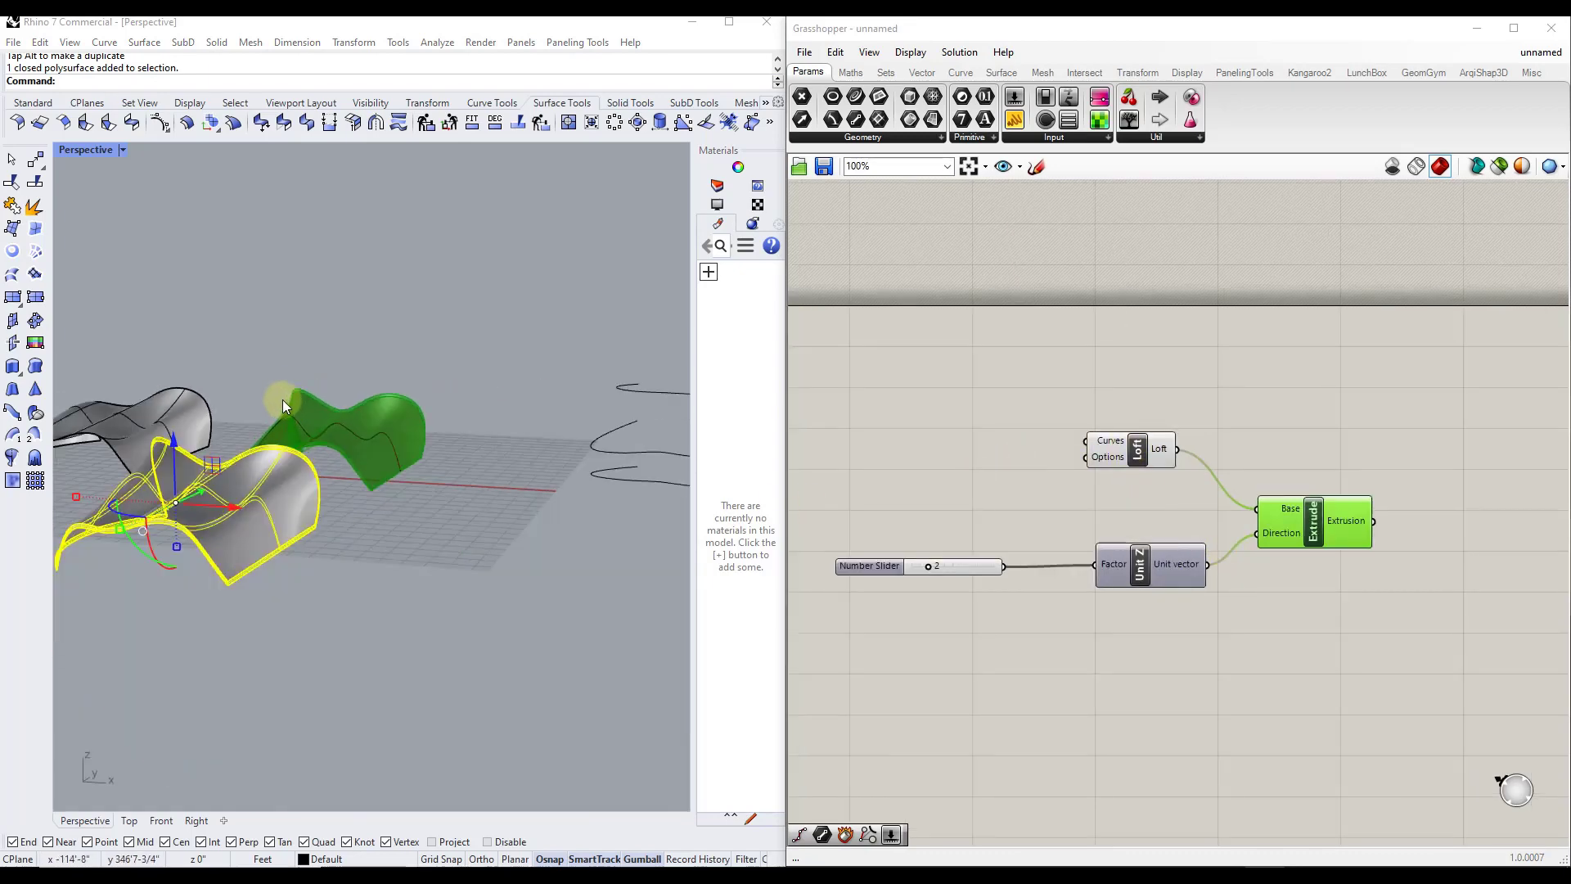
{"action": "left_click_drag", "start_coordinate": [421, 364], "coordinate": [640, 455]}
{"action": "scroll", "coordinate": [512, 409], "scroll_direction": "up", "scroll_amount": 5}
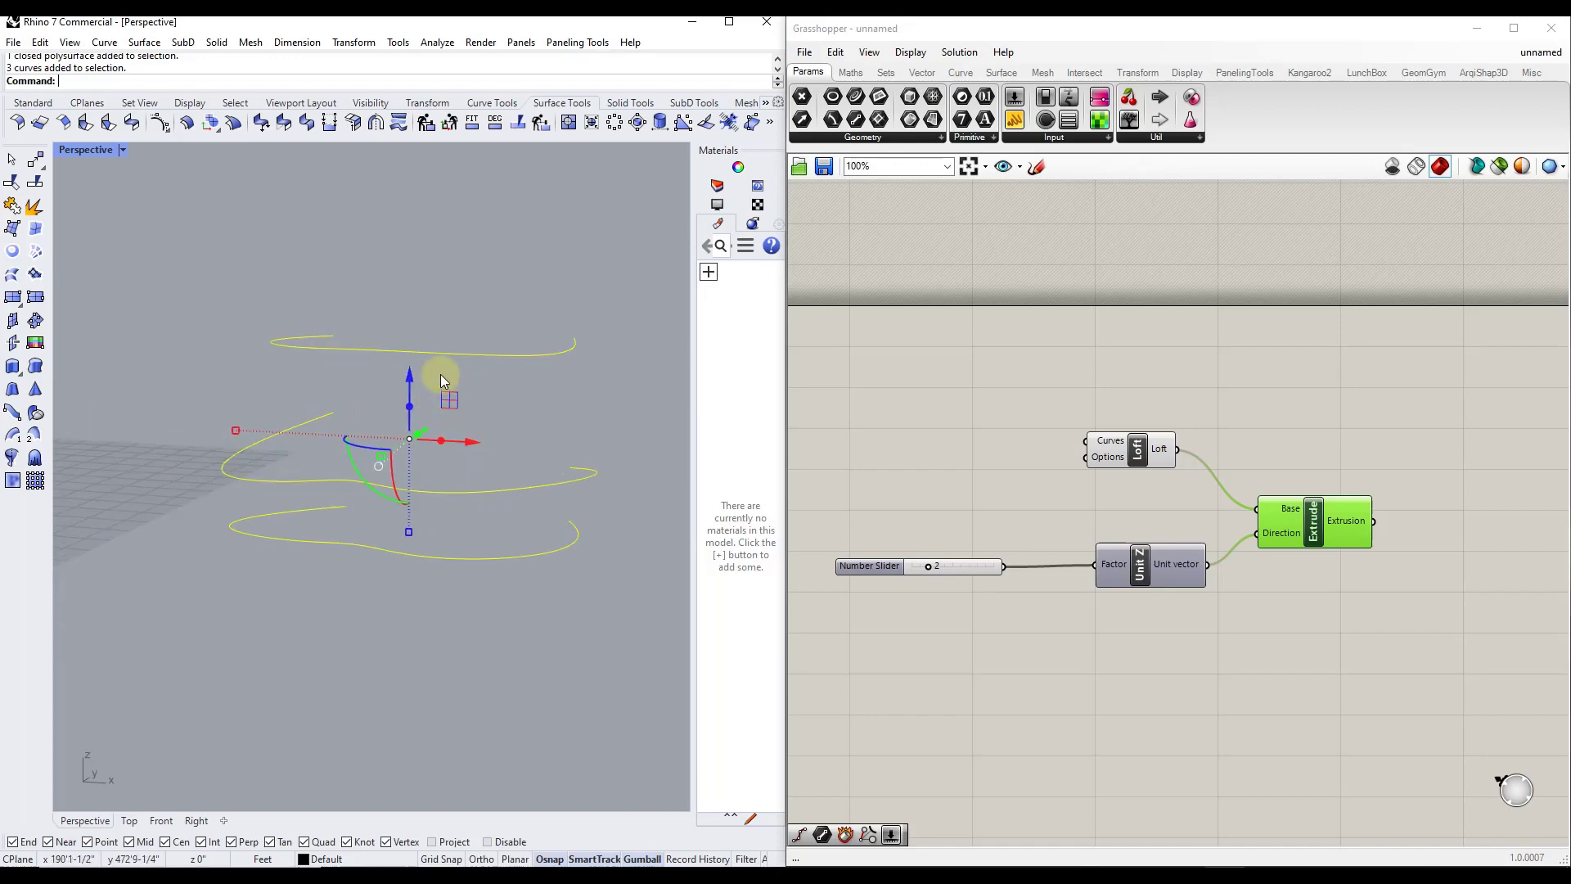
Set the three selected sketch curves as the Loft's Curves and reposition Unit Z.
{"action": "right_click", "coordinate": [1119, 452]}
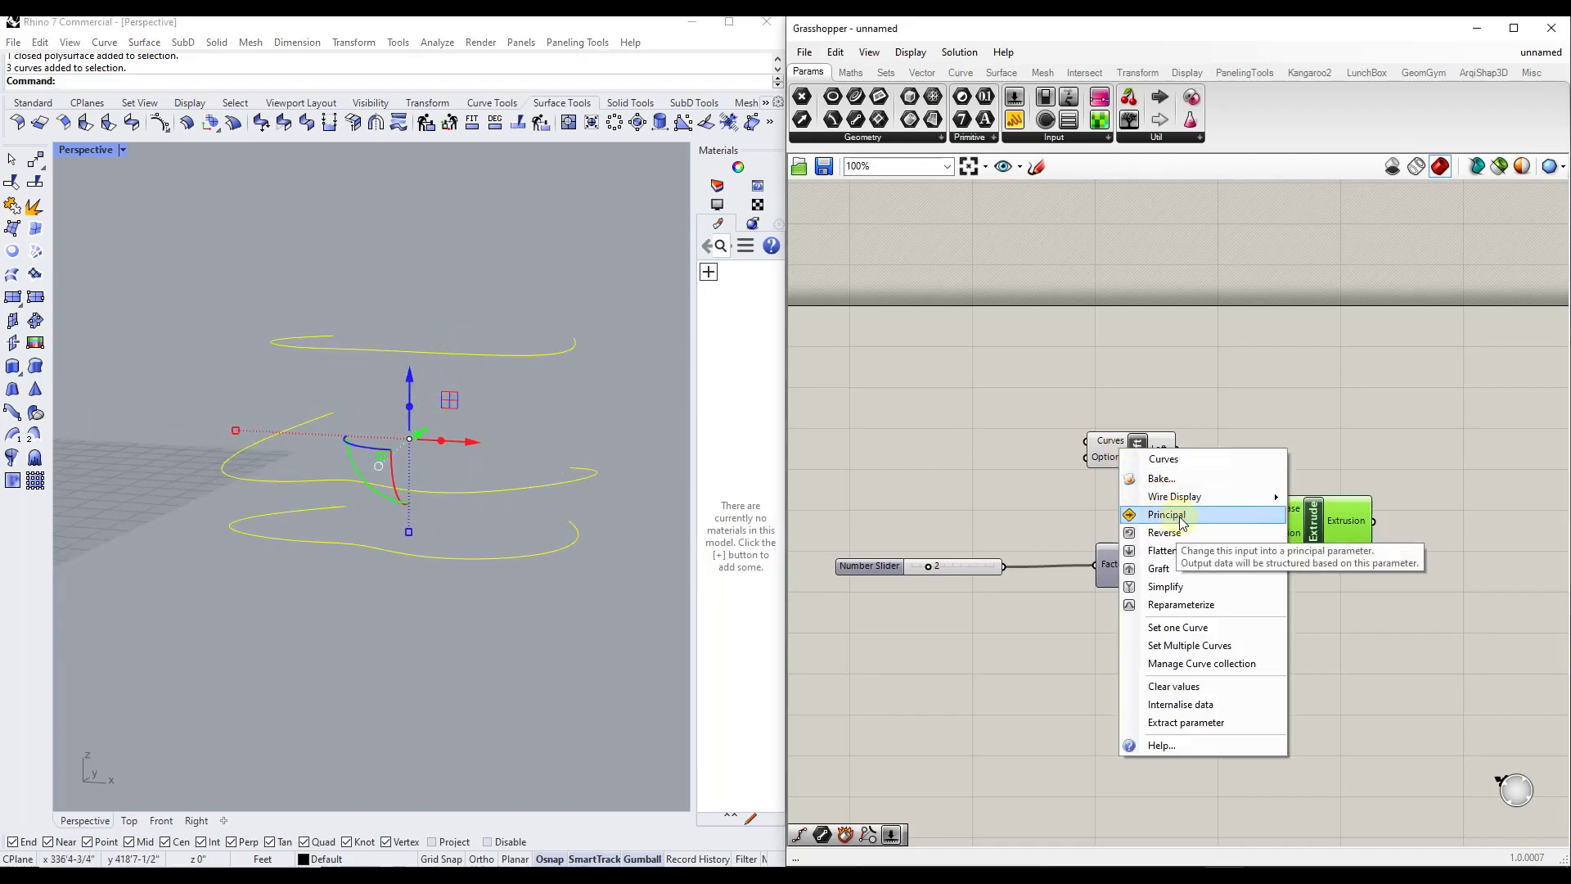
{"action": "left_click", "coordinate": [1189, 646]}
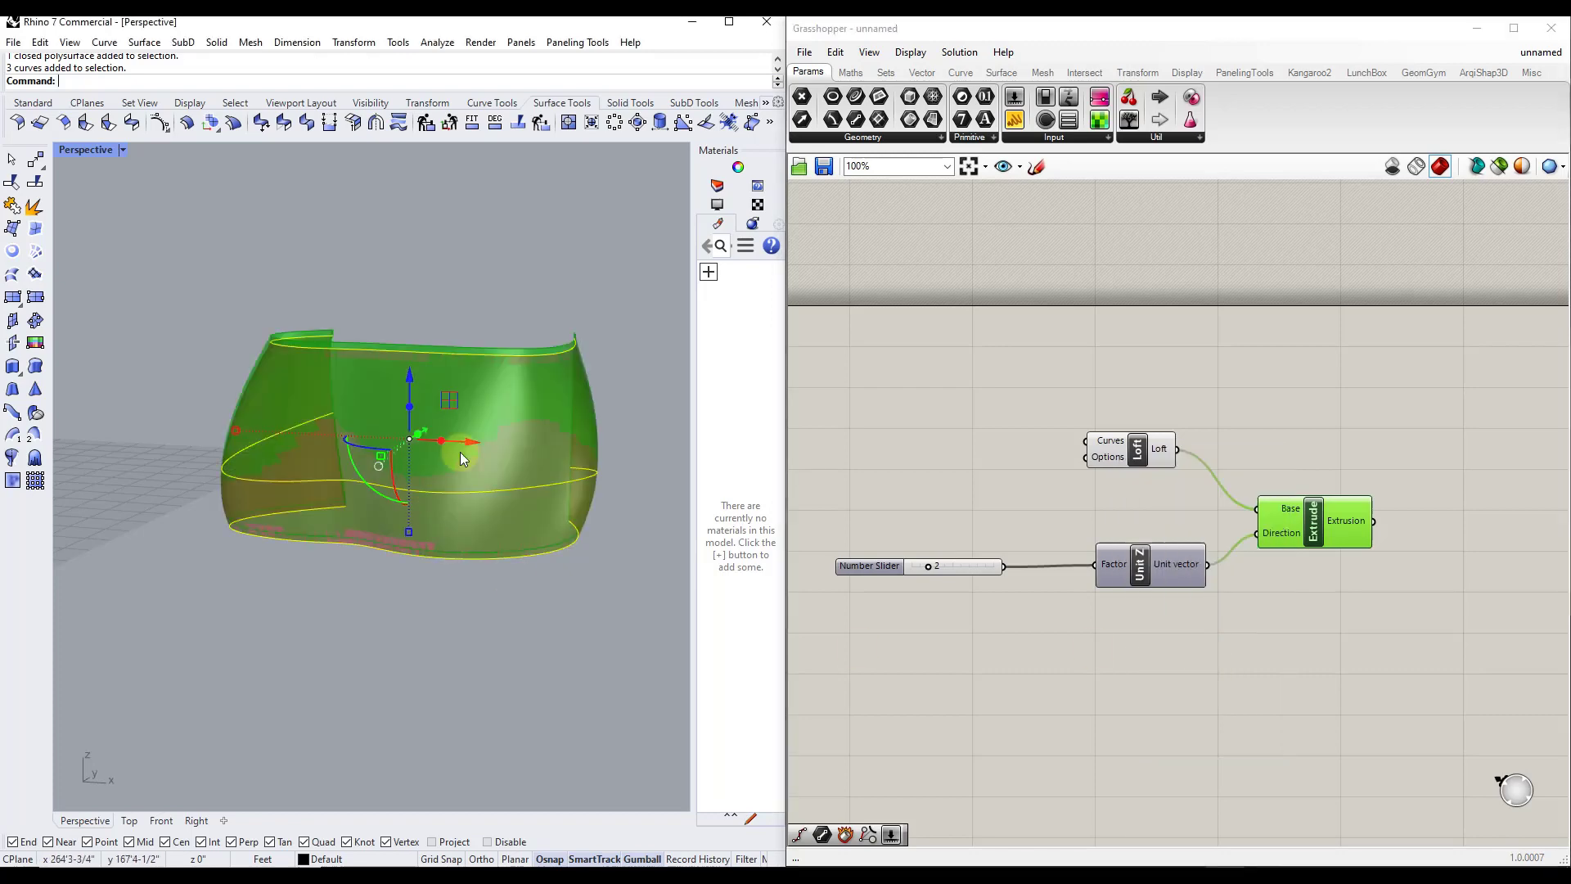
{"action": "right_click_drag", "start_coordinate": [460, 452], "coordinate": [517, 322]}
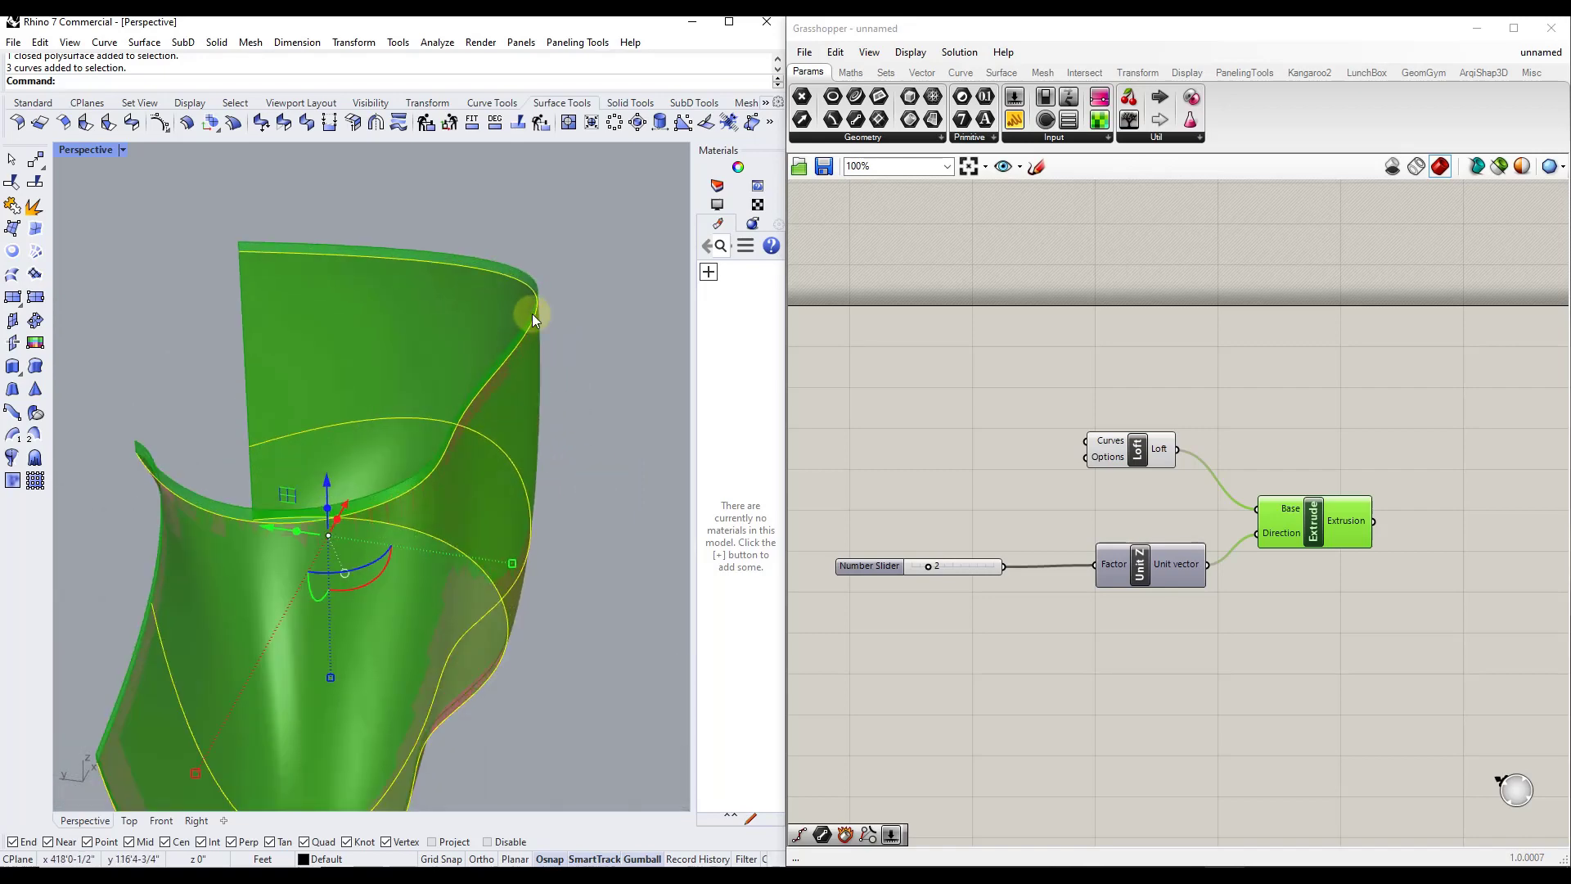
{"action": "scroll", "coordinate": [532, 312], "scroll_direction": "up", "scroll_amount": 2}
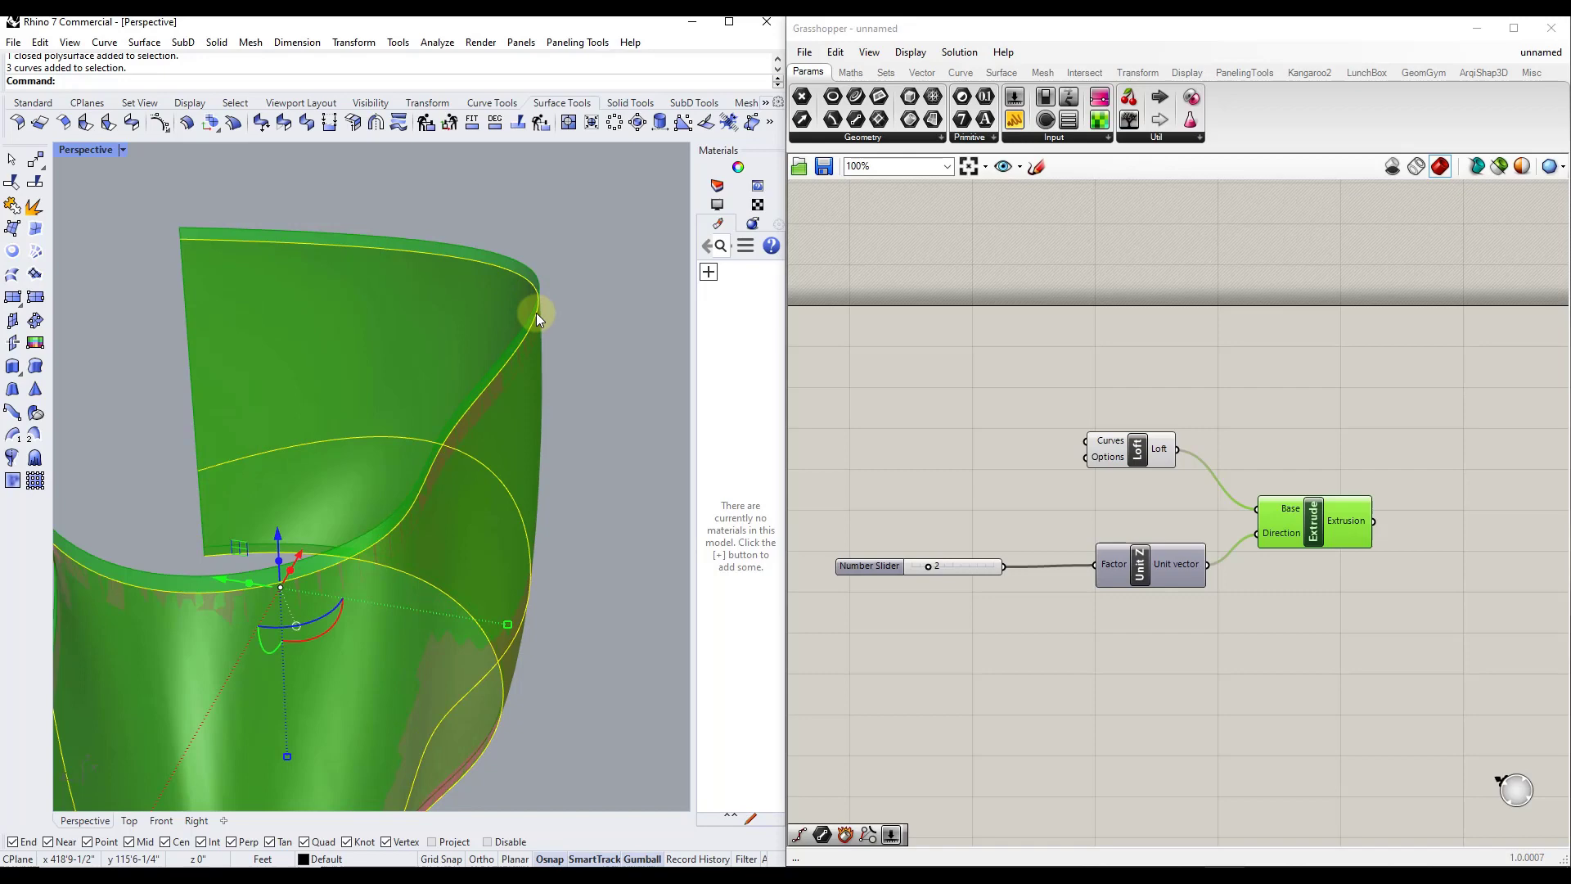
{"action": "scroll", "coordinate": [537, 313], "scroll_direction": "down", "scroll_amount": 3}
{"action": "right_click_drag", "start_coordinate": [521, 390], "coordinate": [493, 380]}
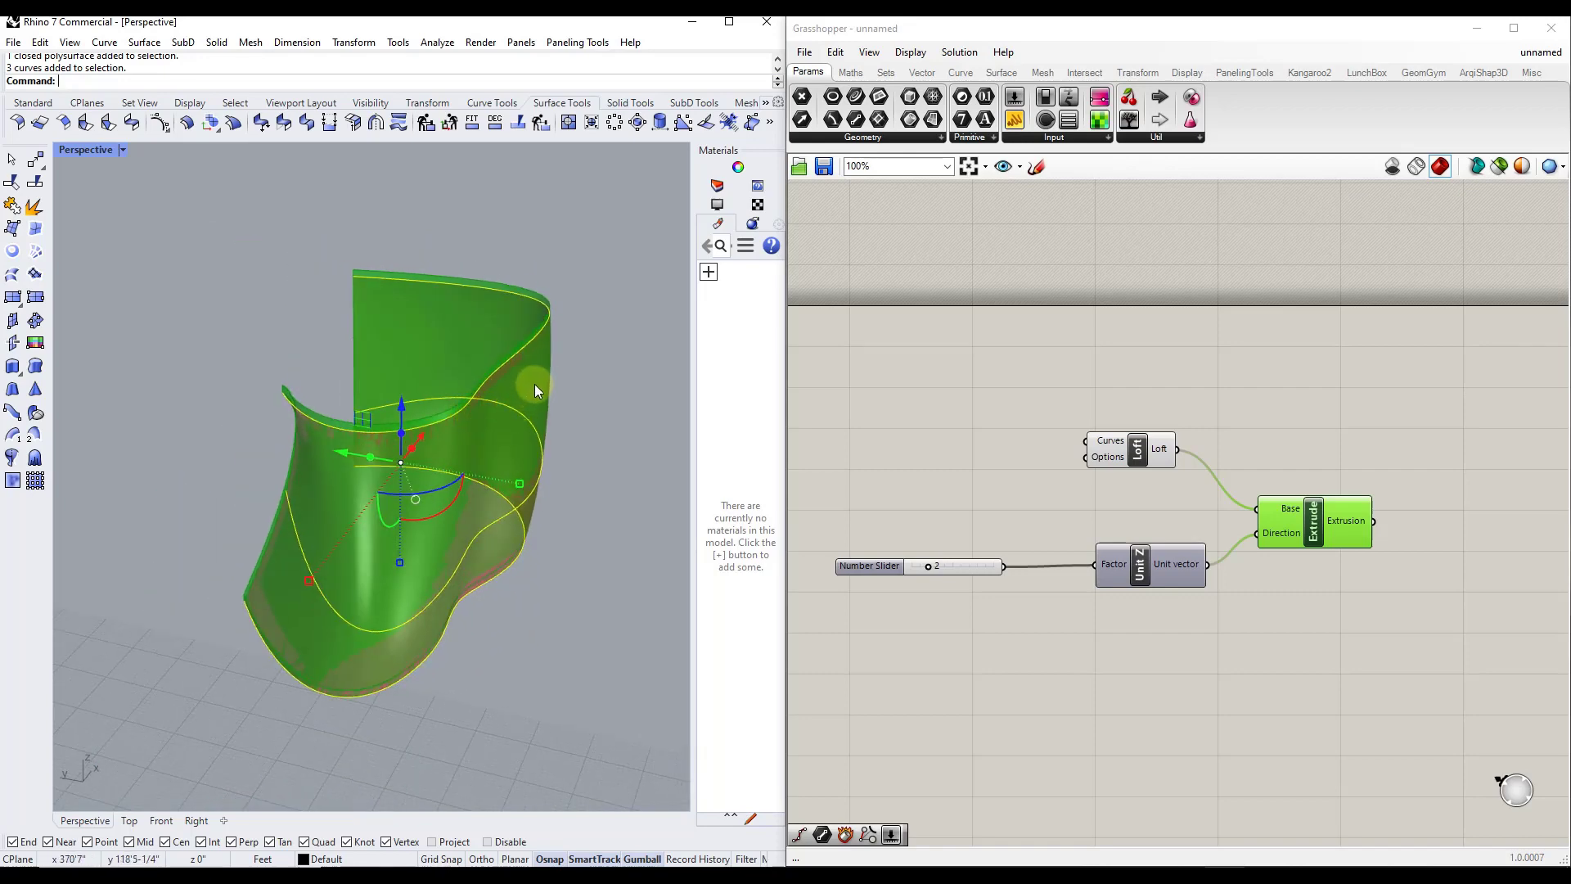
{"action": "scroll", "coordinate": [535, 384], "scroll_direction": "down", "scroll_amount": 1}
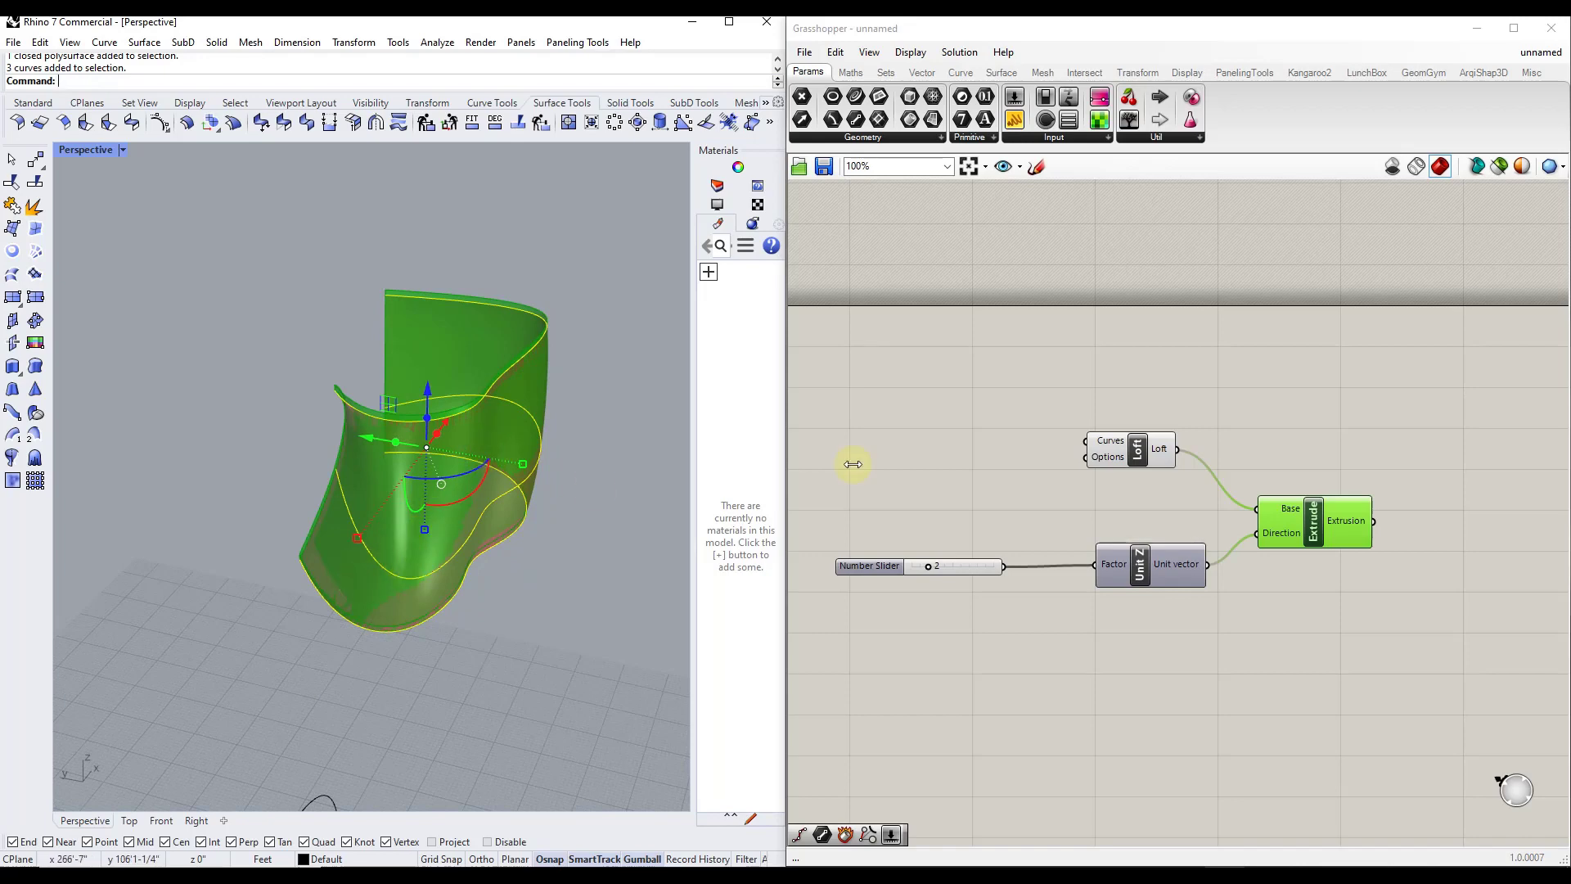
{"action": "left_click_drag", "start_coordinate": [1174, 576], "coordinate": [1167, 552]}
Add a Unit Y component below Unit Z and feed the slider into its Factor.
{"action": "left_click_drag", "start_coordinate": [1267, 537], "coordinate": [1317, 578]}
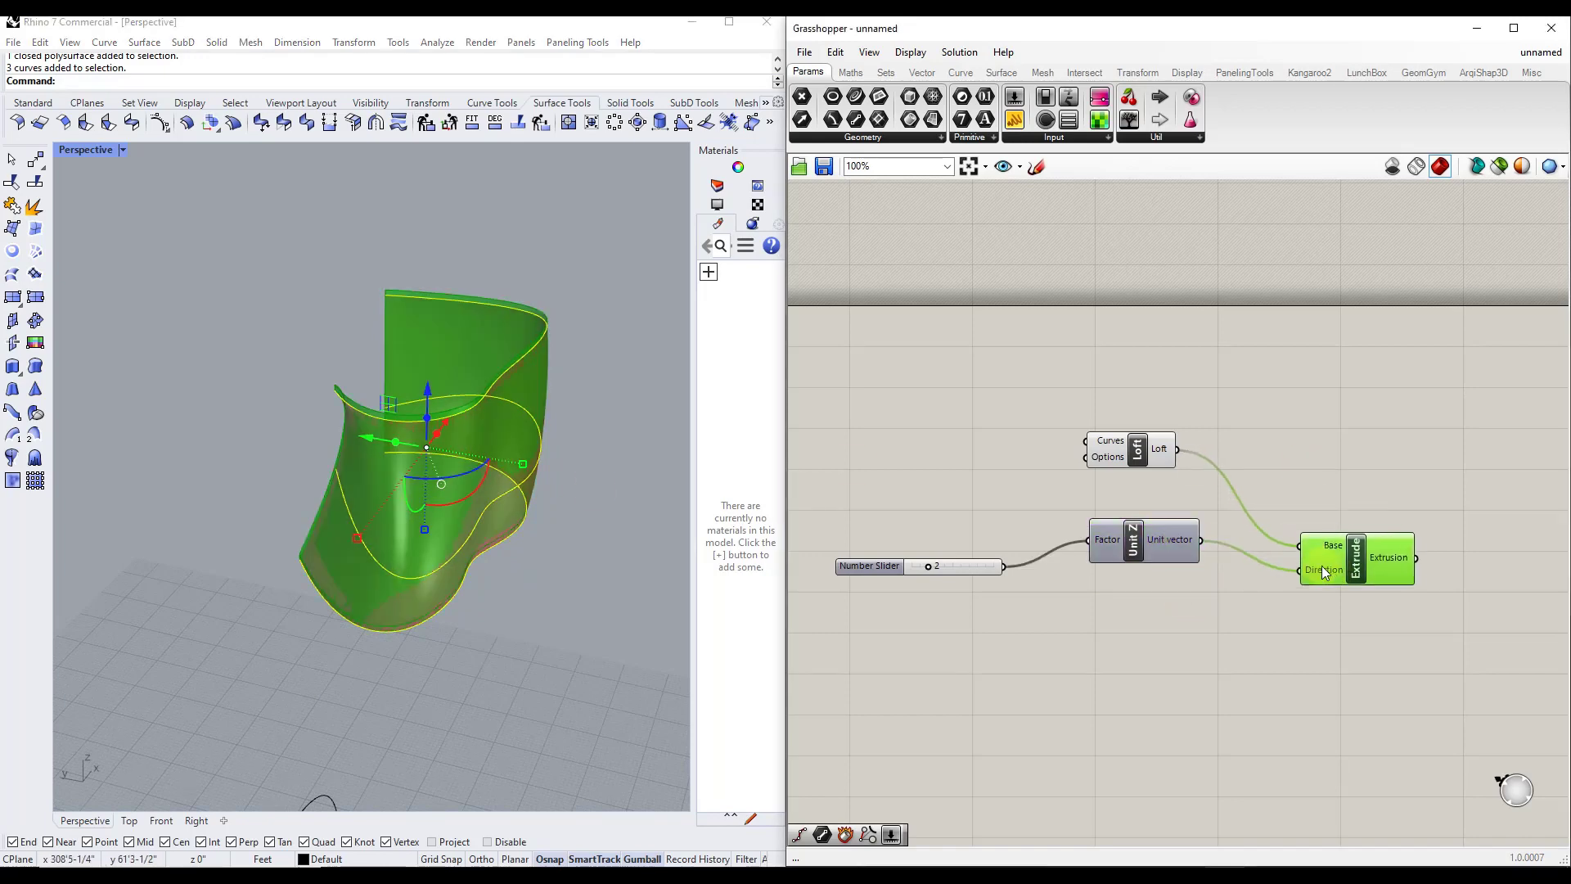
{"action": "double_click", "coordinate": [1107, 636]}
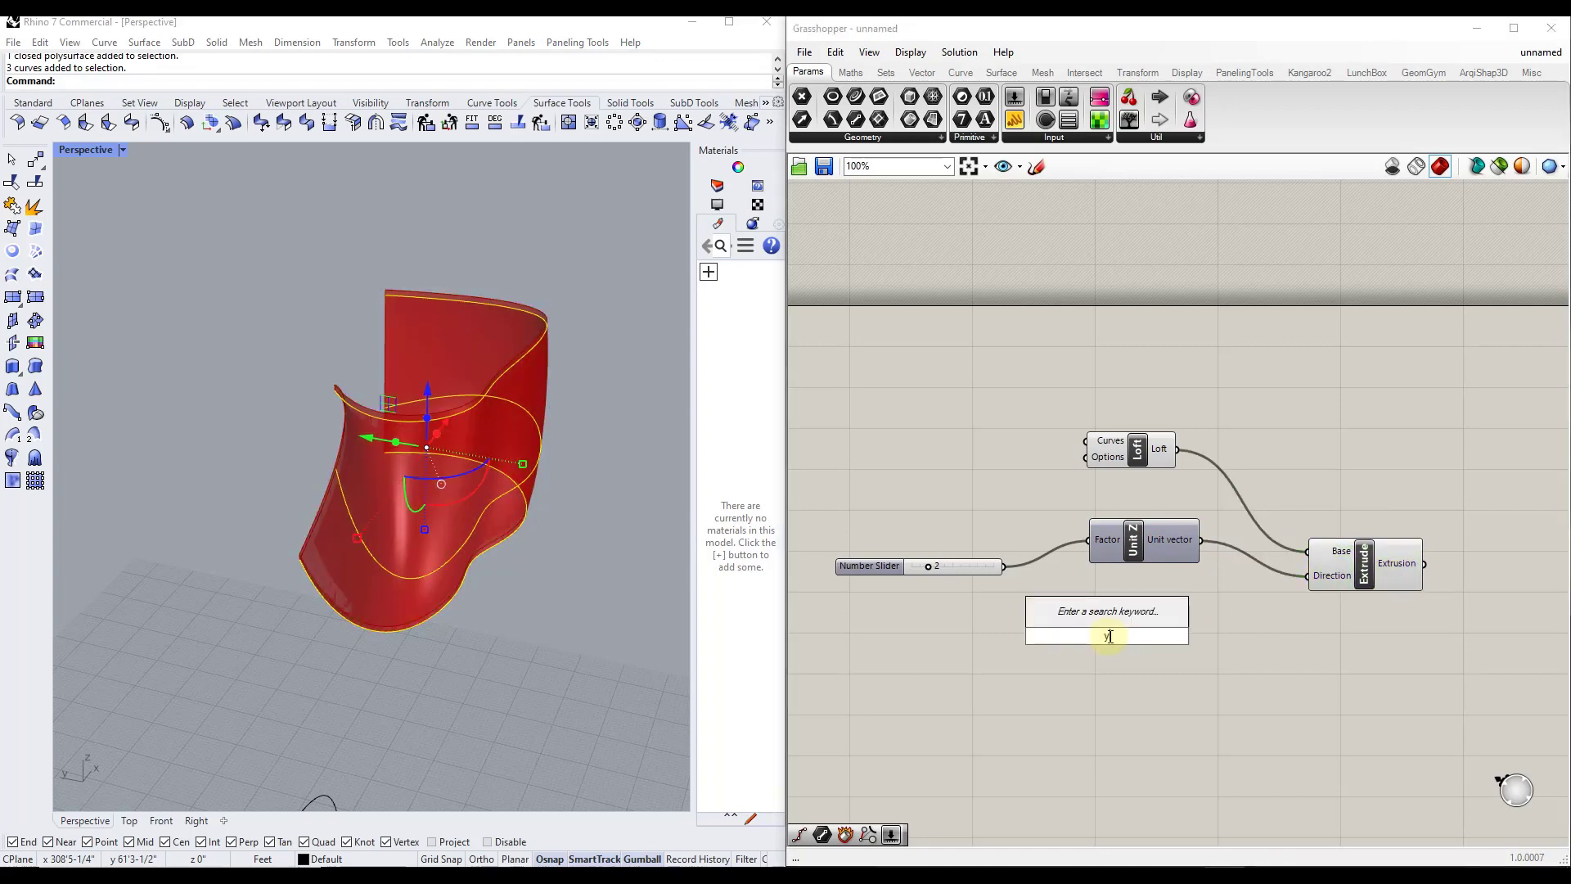
{"action": "left_click", "coordinate": [1109, 619]}
{"action": "left_click_drag", "start_coordinate": [1100, 624], "coordinate": [1307, 575]}
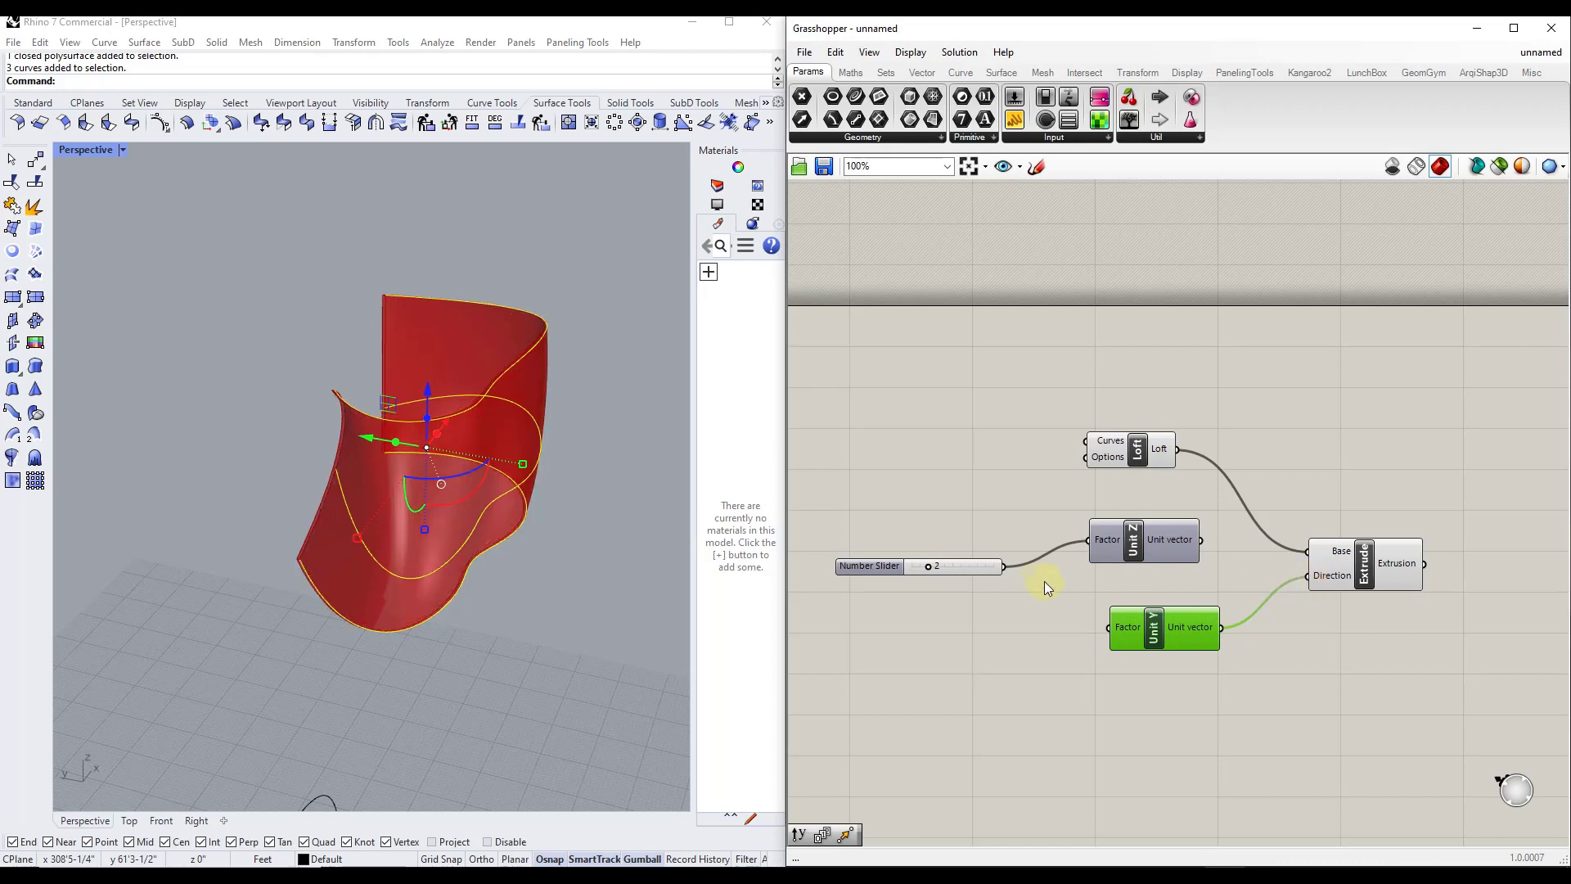
{"action": "left_click_drag", "start_coordinate": [1005, 568], "coordinate": [1109, 627]}
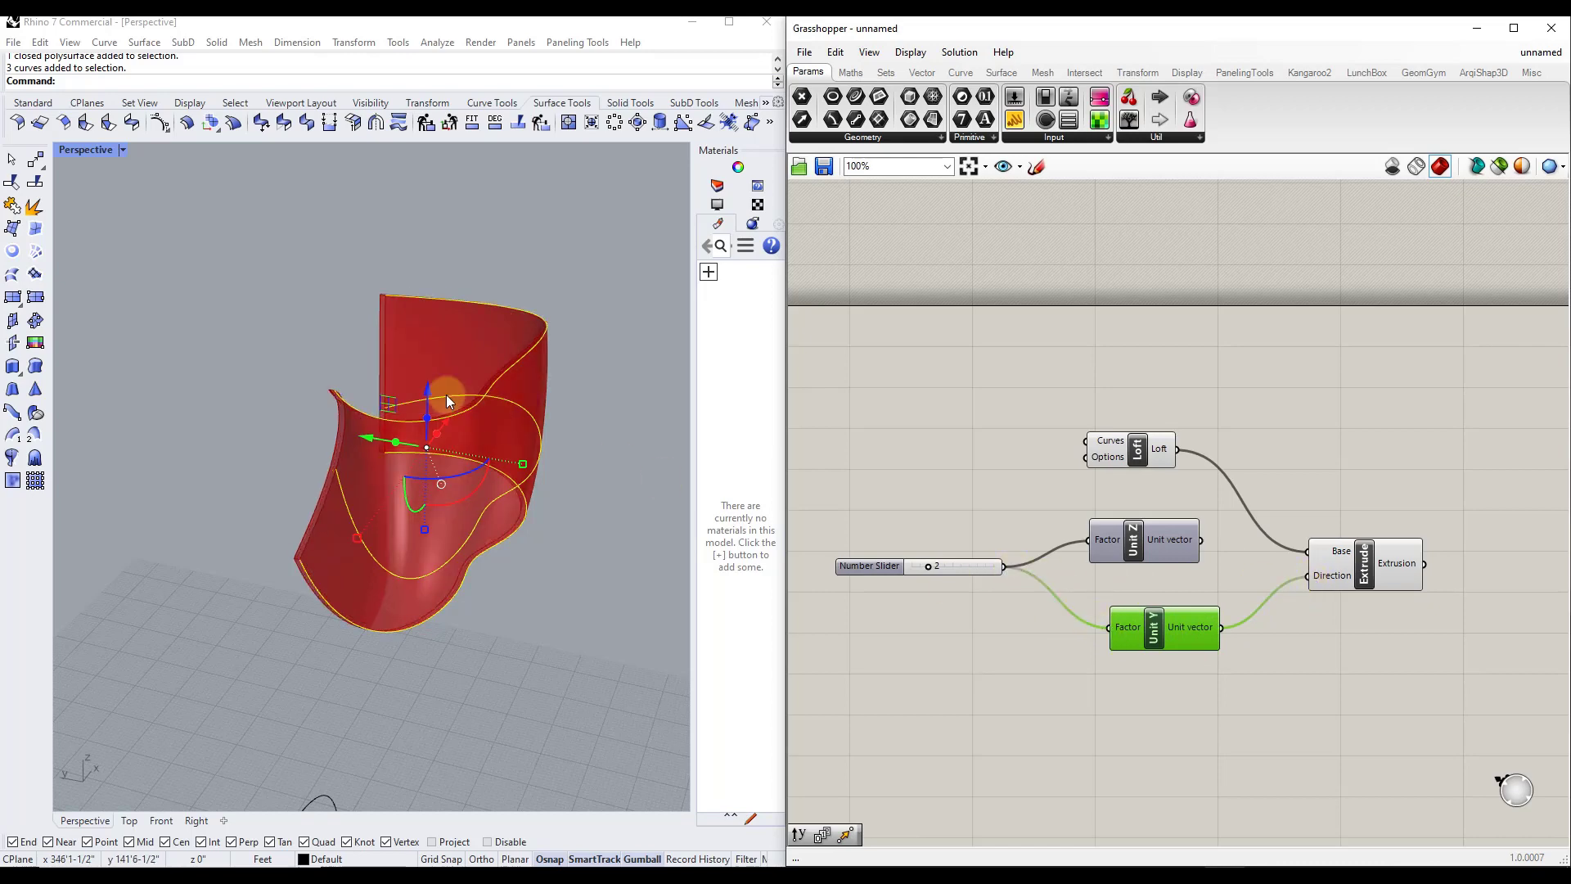
Lower the slider from 2 to 1 and orbit to inspect the red extrusion.
{"action": "right_click_drag", "start_coordinate": [440, 406], "coordinate": [622, 614]}
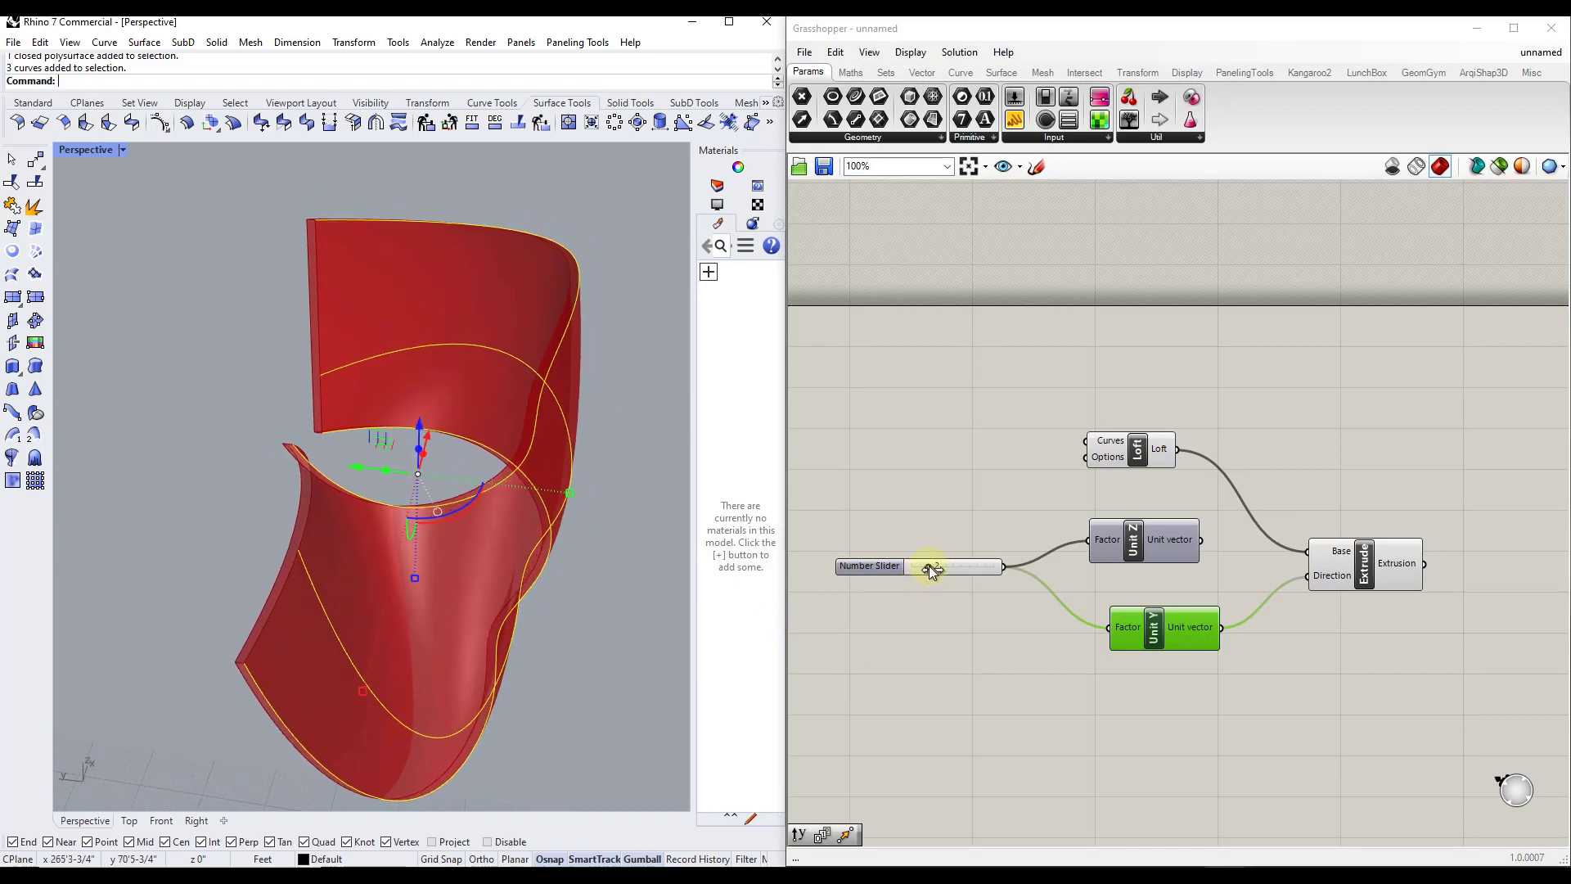
{"action": "mouse_move", "coordinate": [930, 566]}
{"action": "left_mouse_down"}
{"action": "mouse_move", "coordinate": [956, 576]}
{"action": "mouse_move", "coordinate": [920, 586]}
{"action": "left_mouse_up"}
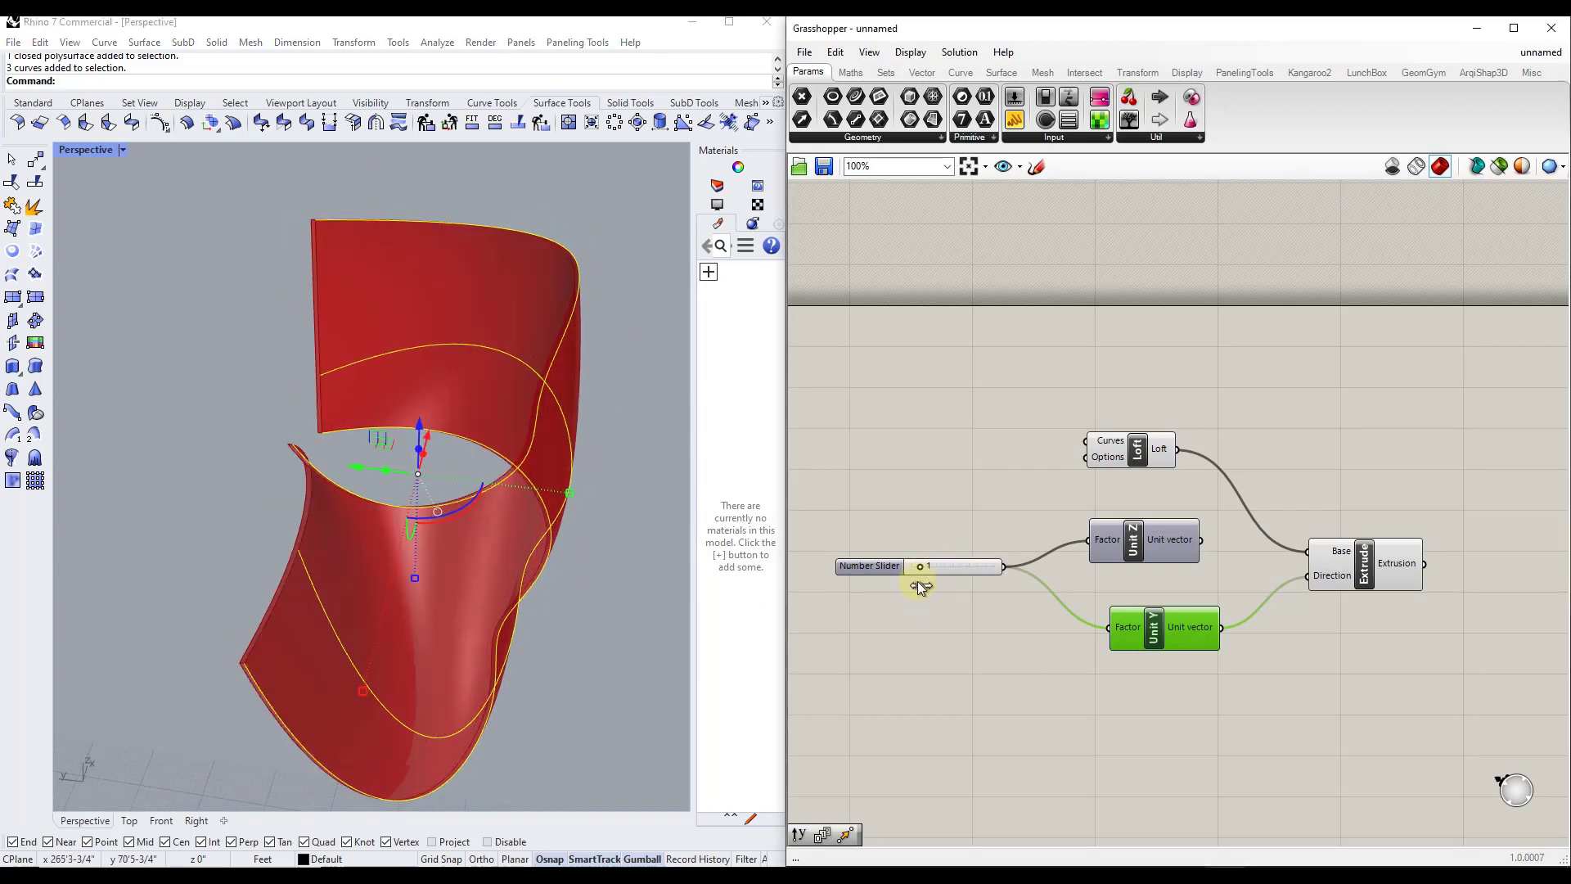
{"action": "right_click_drag", "start_coordinate": [439, 445], "coordinate": [557, 509]}
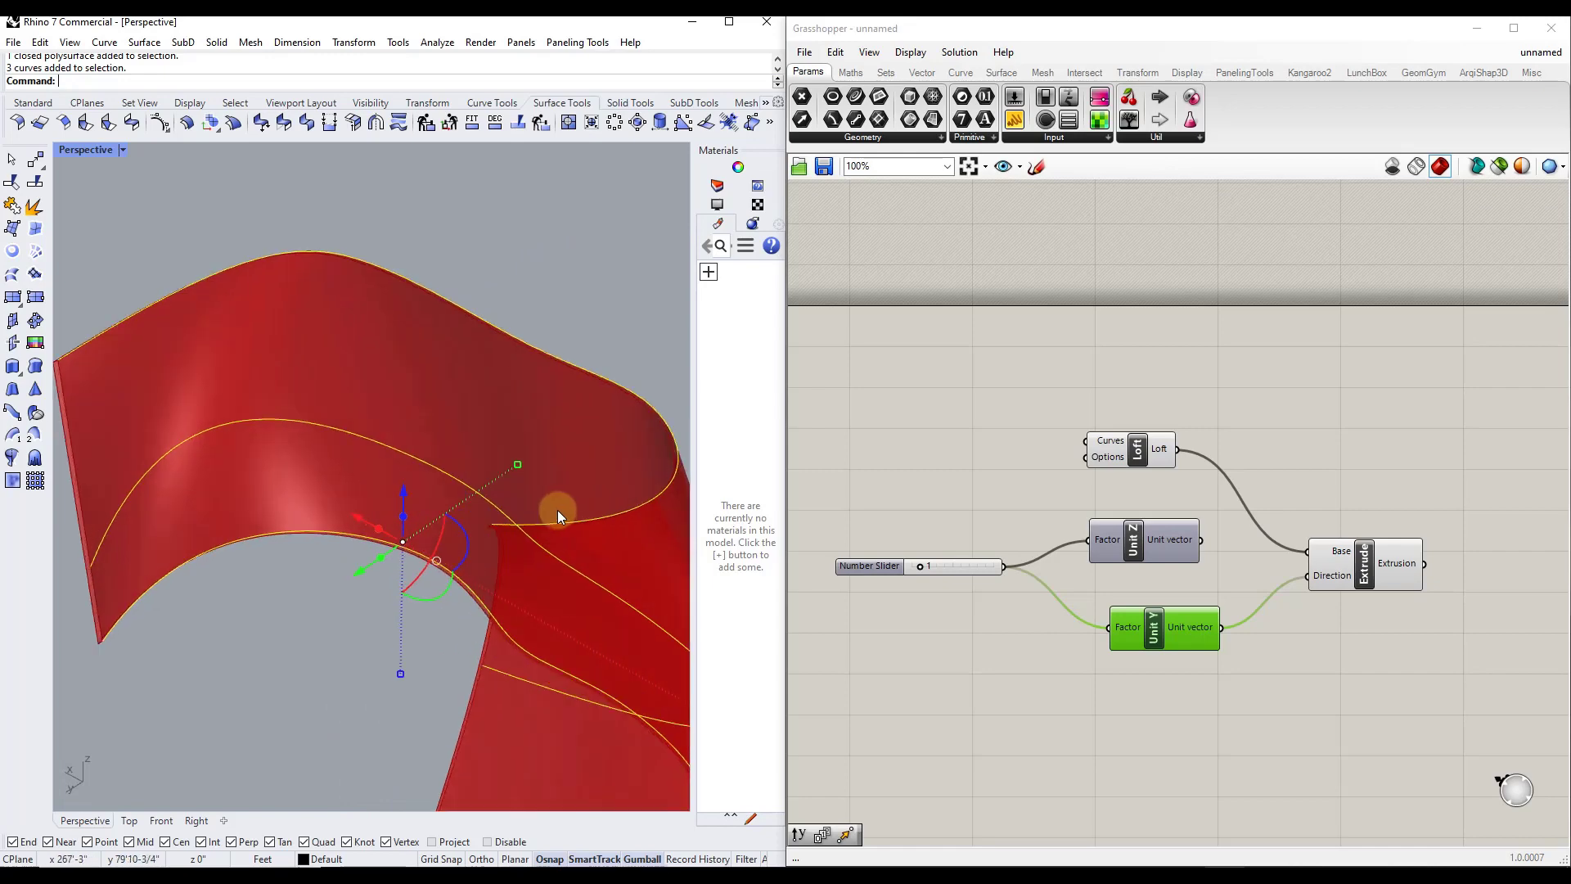
{"action": "scroll", "coordinate": [557, 509], "scroll_direction": "down", "scroll_amount": 10}
{"action": "scroll", "coordinate": [543, 493], "scroll_direction": "up", "scroll_amount": 3}
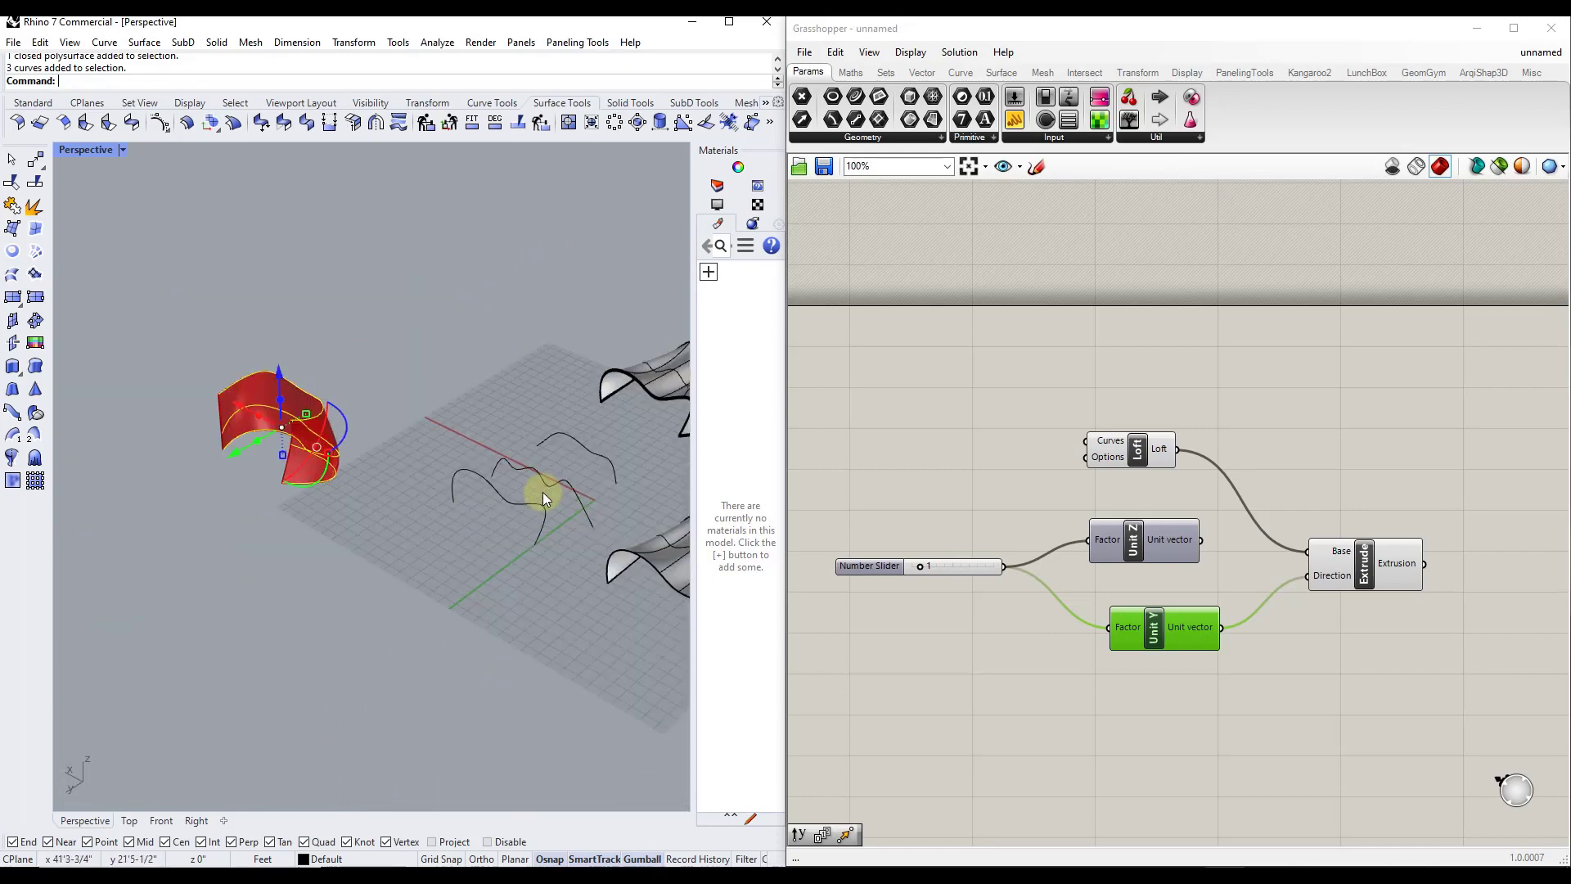
{"action": "scroll", "coordinate": [366, 444], "scroll_direction": "up", "scroll_amount": 5}
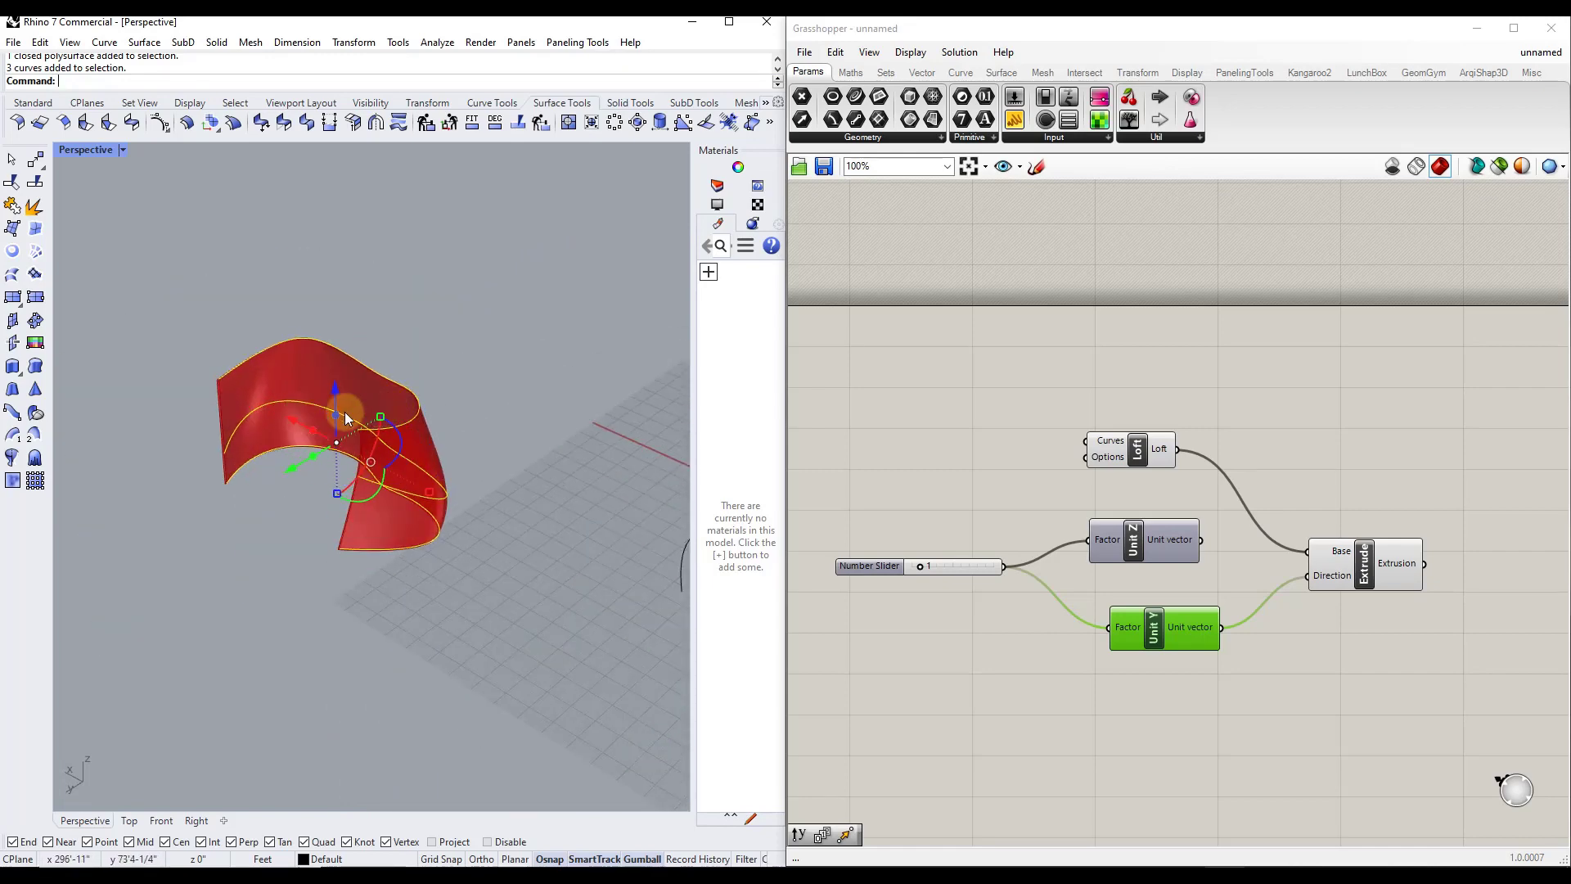
{"action": "scroll", "coordinate": [345, 410], "scroll_direction": "up", "scroll_amount": 3}
{"action": "scroll", "coordinate": [434, 417], "scroll_direction": "down", "scroll_amount": 4}
{"action": "right_click_drag", "start_coordinate": [472, 426], "coordinate": [282, 386]}
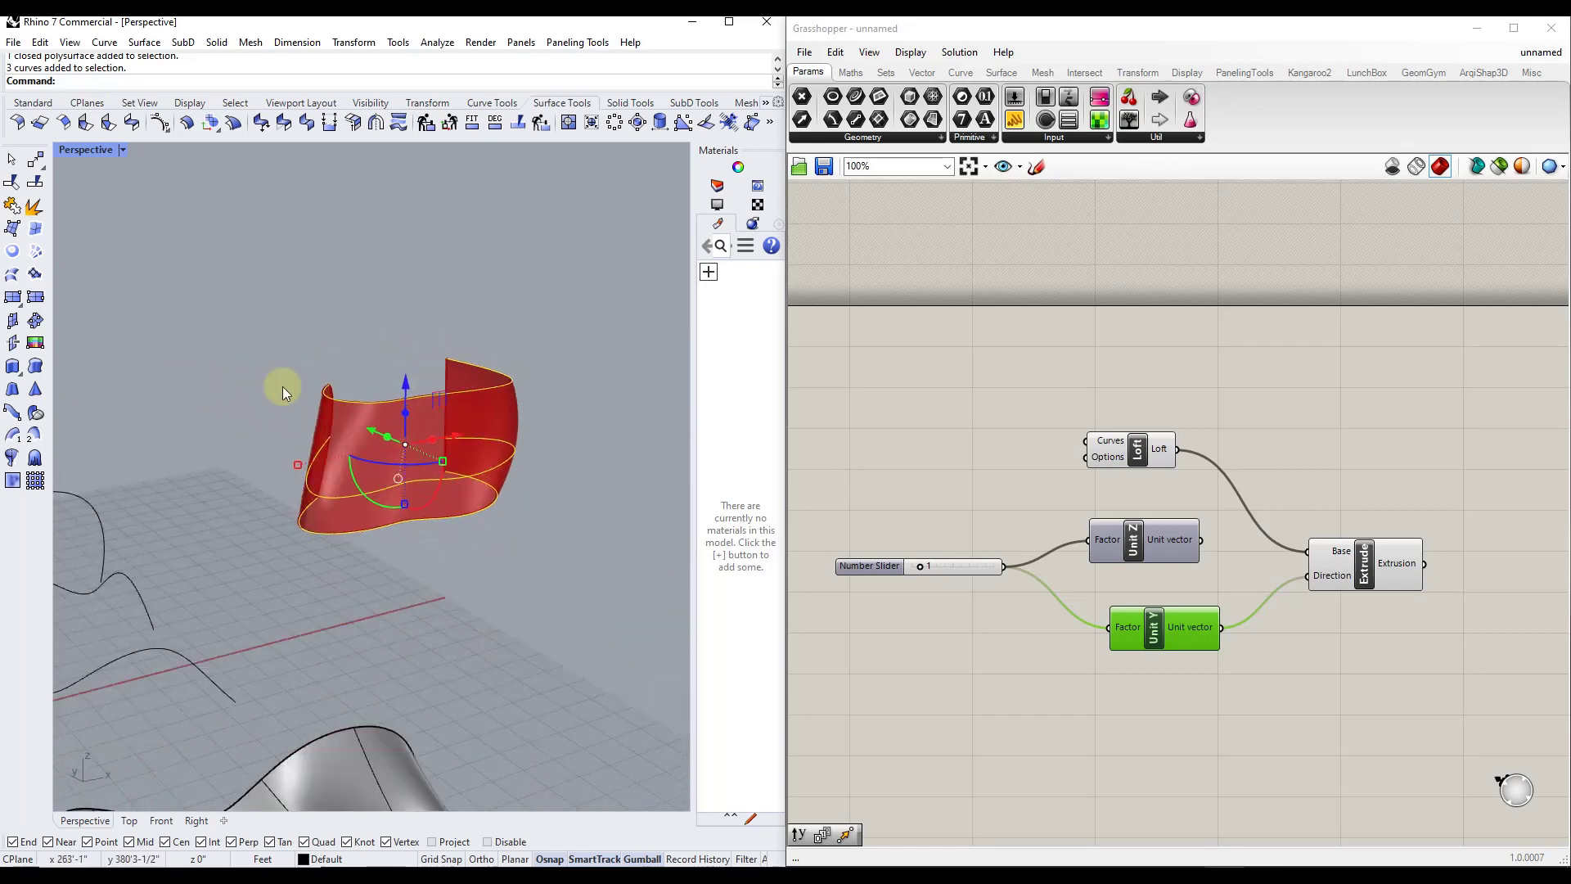
{"action": "scroll", "coordinate": [431, 421], "scroll_direction": "up", "scroll_amount": 2}
{"action": "scroll", "coordinate": [345, 430], "scroll_direction": "down", "scroll_amount": 4}
{"action": "scroll", "coordinate": [385, 433], "scroll_direction": "up", "scroll_amount": 2}
{"action": "scroll", "coordinate": [542, 406], "scroll_direction": "down", "scroll_amount": 5}
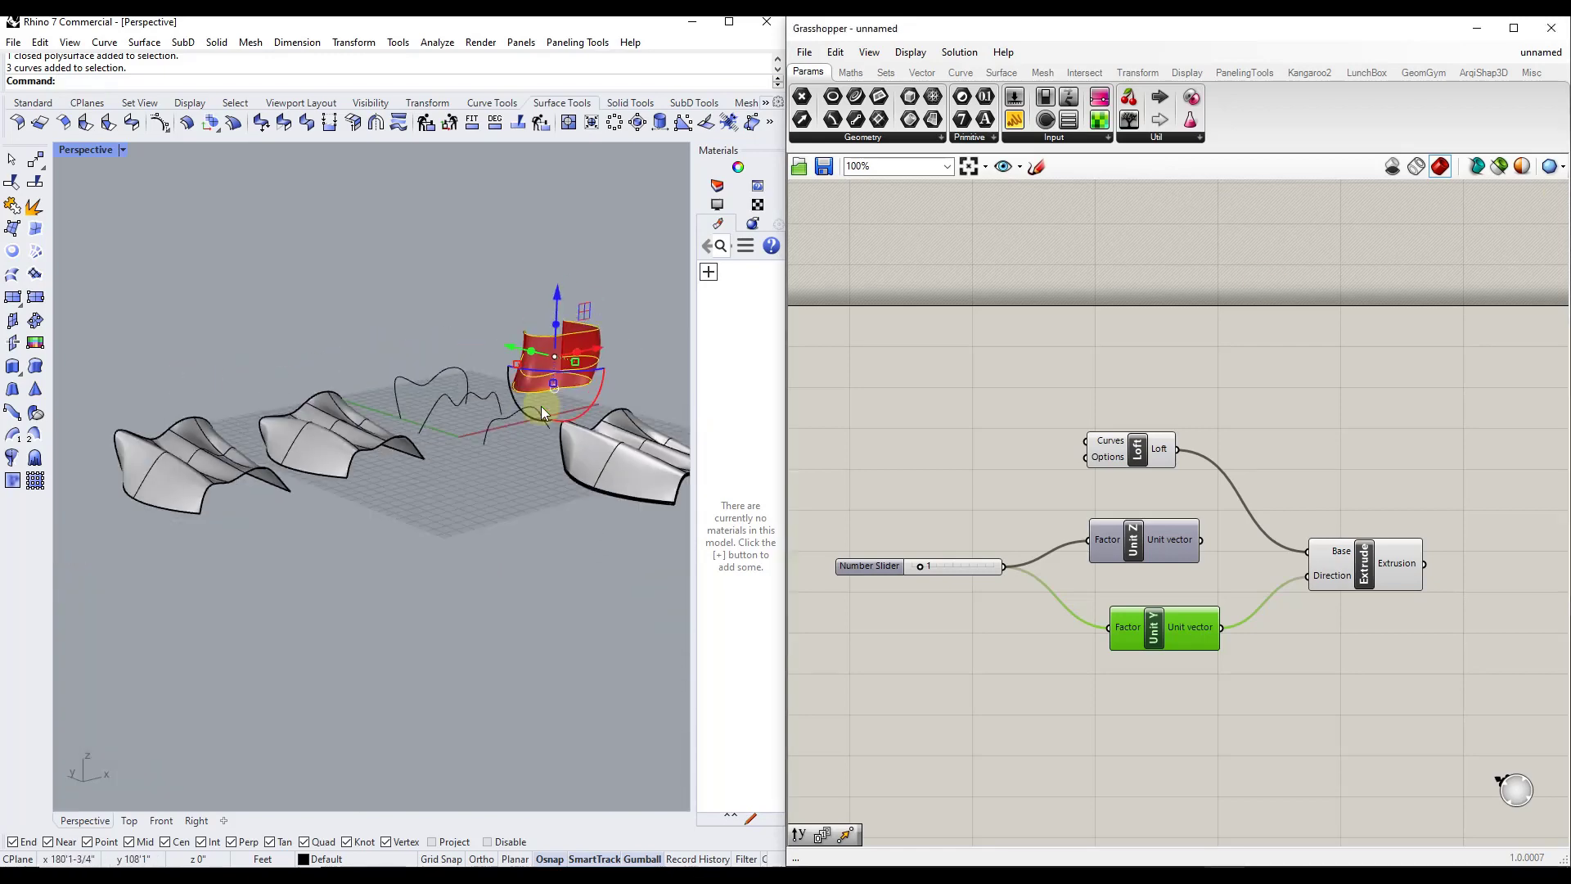
Window-select the profile curves in the Rhino viewport, adding the lower curve.
{"action": "right_click_drag", "start_coordinate": [542, 406], "coordinate": [446, 426]}
{"action": "left_click_drag", "start_coordinate": [289, 334], "coordinate": [447, 443]}
{"action": "left_click", "coordinate": [443, 411], "text": "shift"}
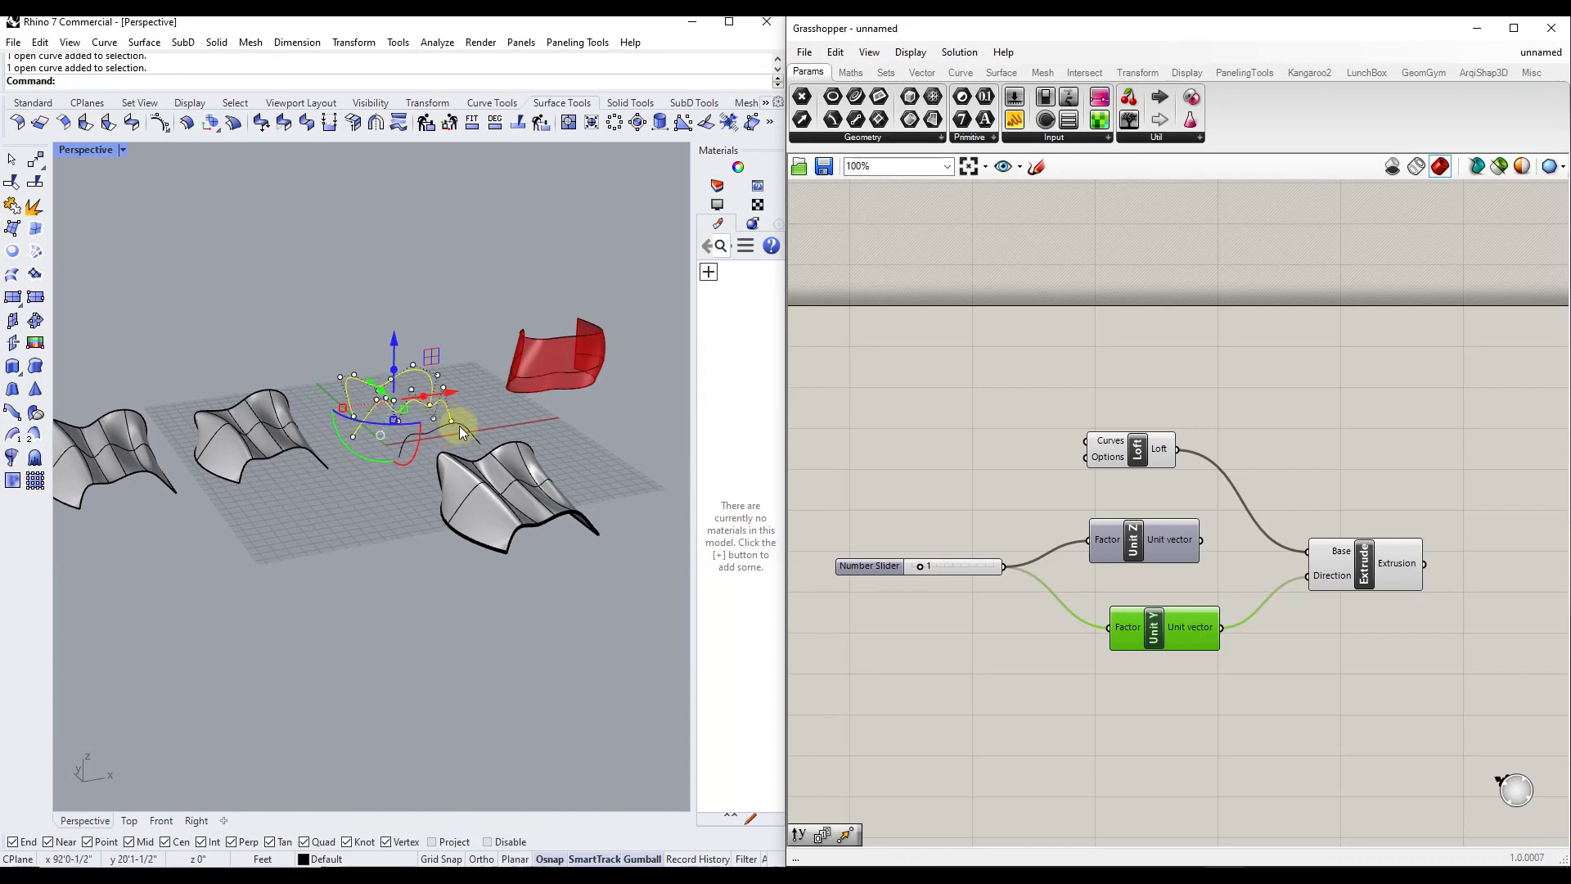
Assign the selected curves to the Loft and rewire Unit Z into Extrude's Direction.
{"action": "right_click", "coordinate": [1105, 458]}
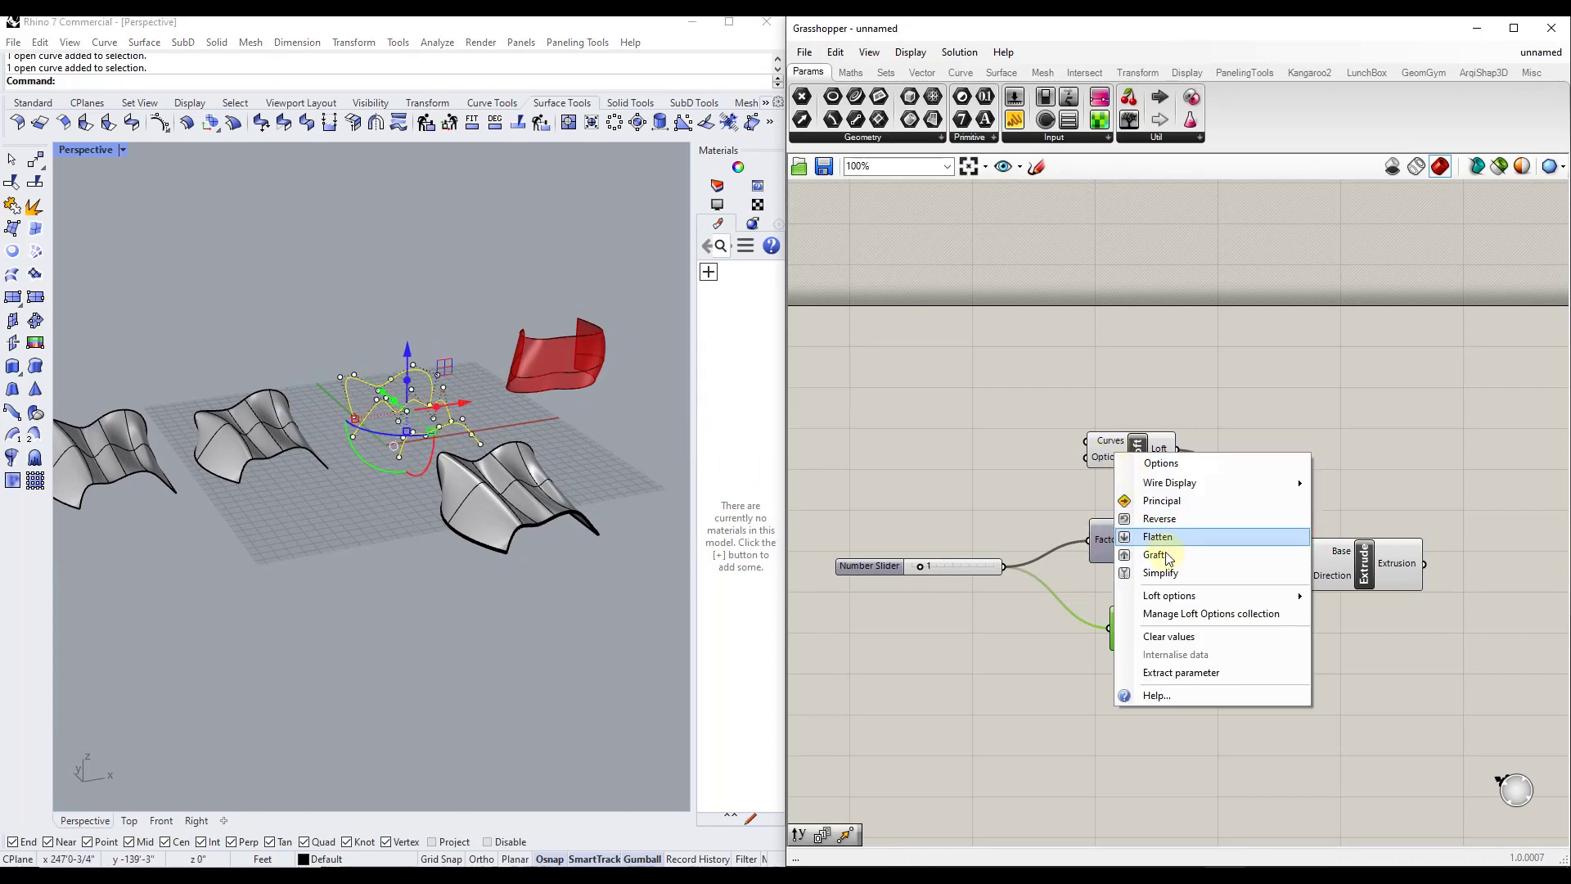
{"action": "left_click", "coordinate": [1108, 447]}
{"action": "right_click", "coordinate": [1108, 447]}
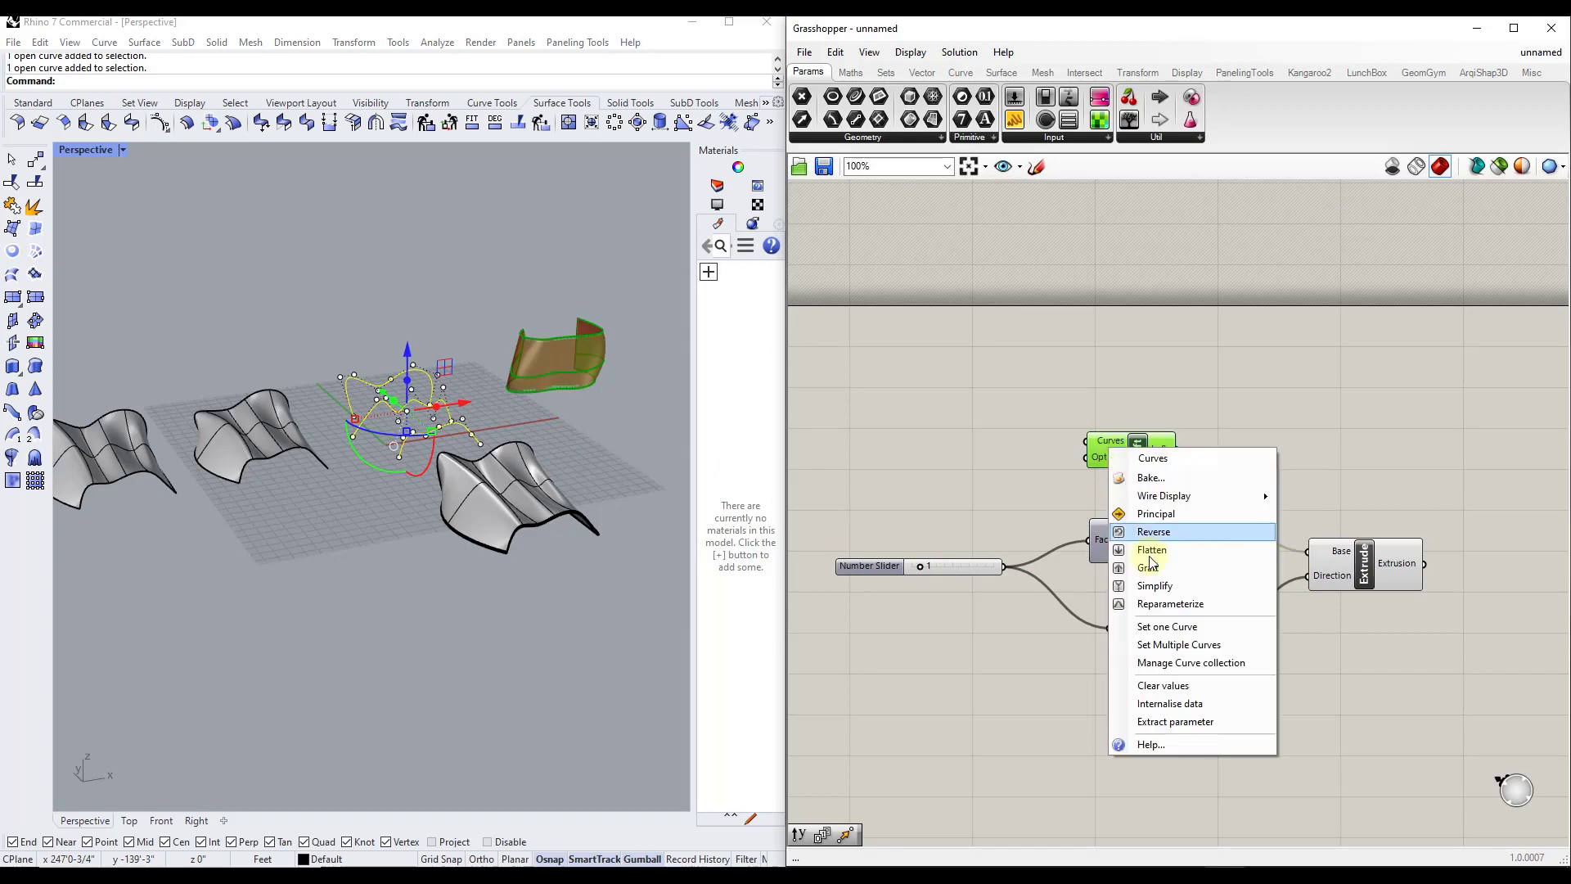
{"action": "left_click", "coordinate": [1145, 638]}
{"action": "scroll", "coordinate": [1115, 531], "scroll_direction": "up", "scroll_amount": 2}
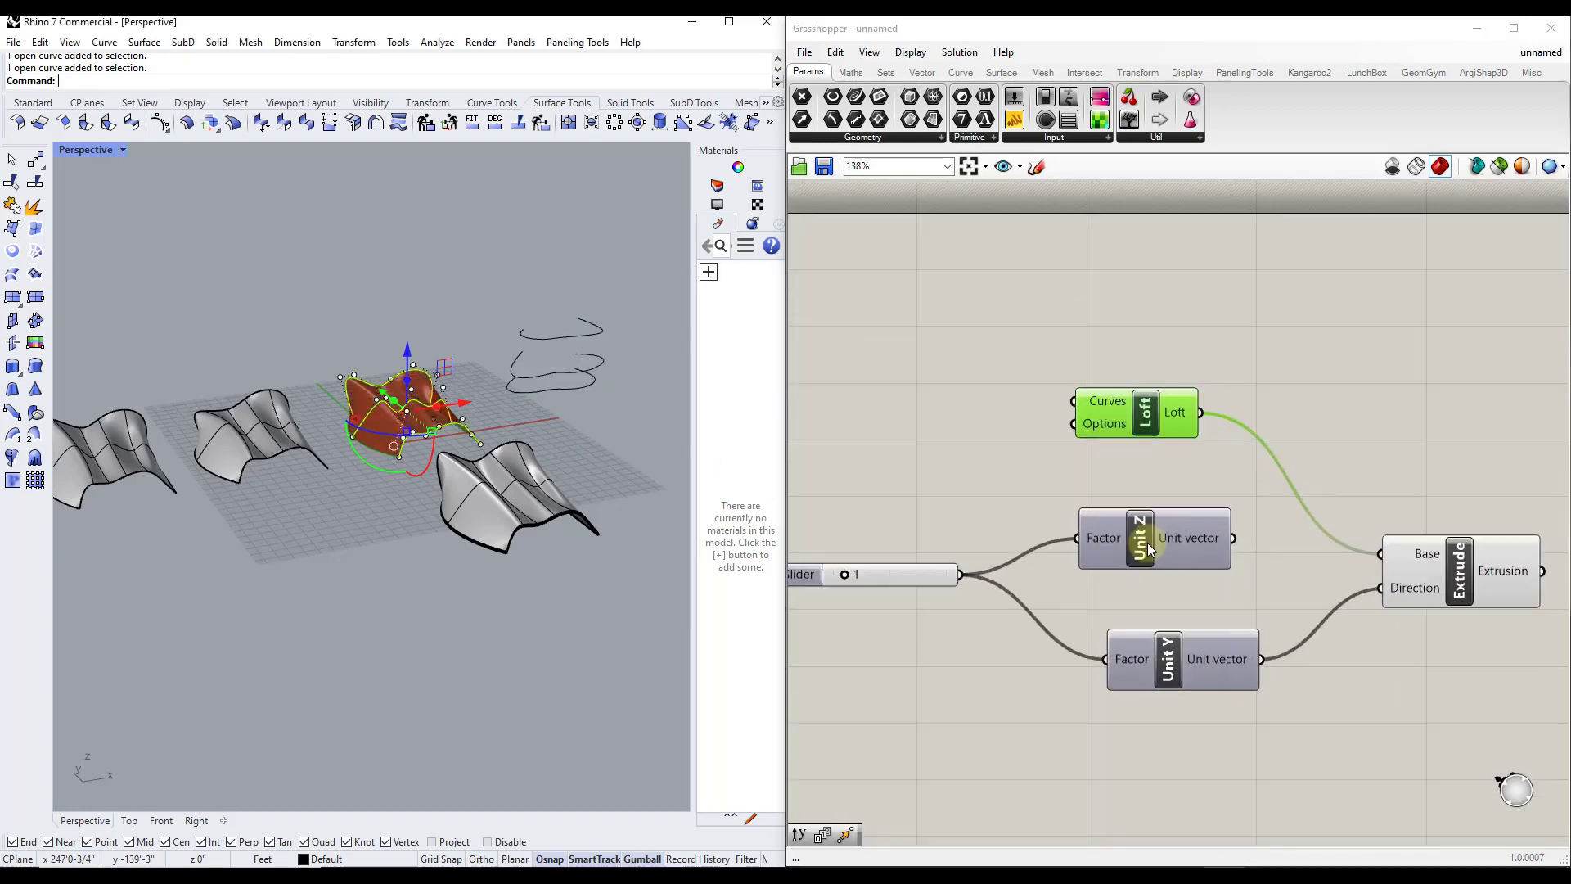
{"action": "left_click_drag", "start_coordinate": [1231, 534], "coordinate": [1333, 630]}
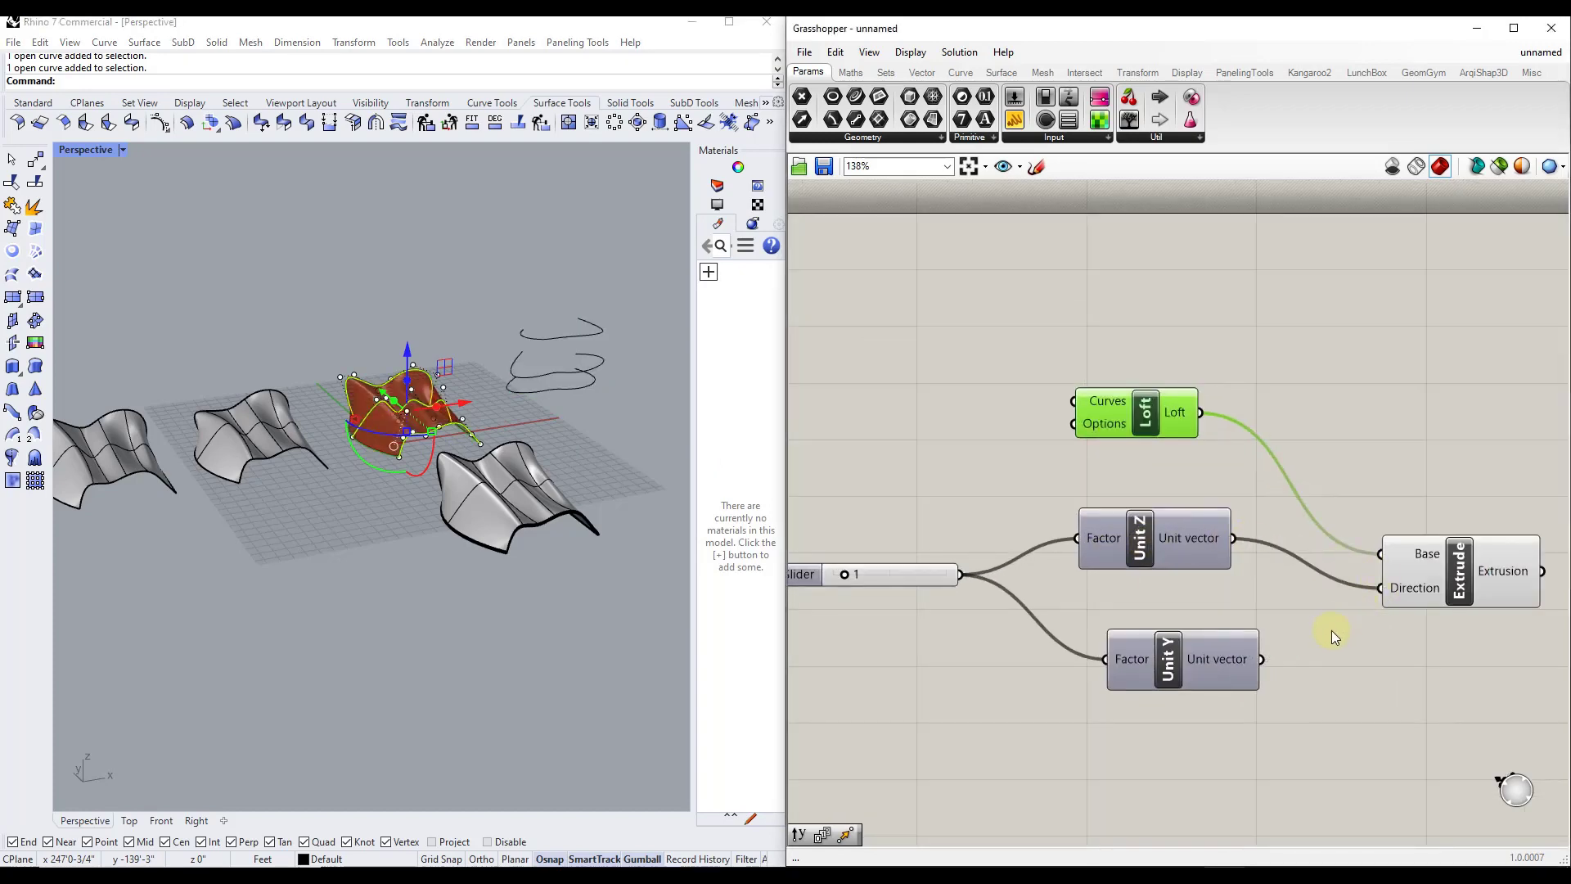
{"action": "scroll", "coordinate": [403, 430], "scroll_direction": "up", "scroll_amount": 5}
{"action": "scroll", "coordinate": [493, 425], "scroll_direction": "down", "scroll_amount": 4}
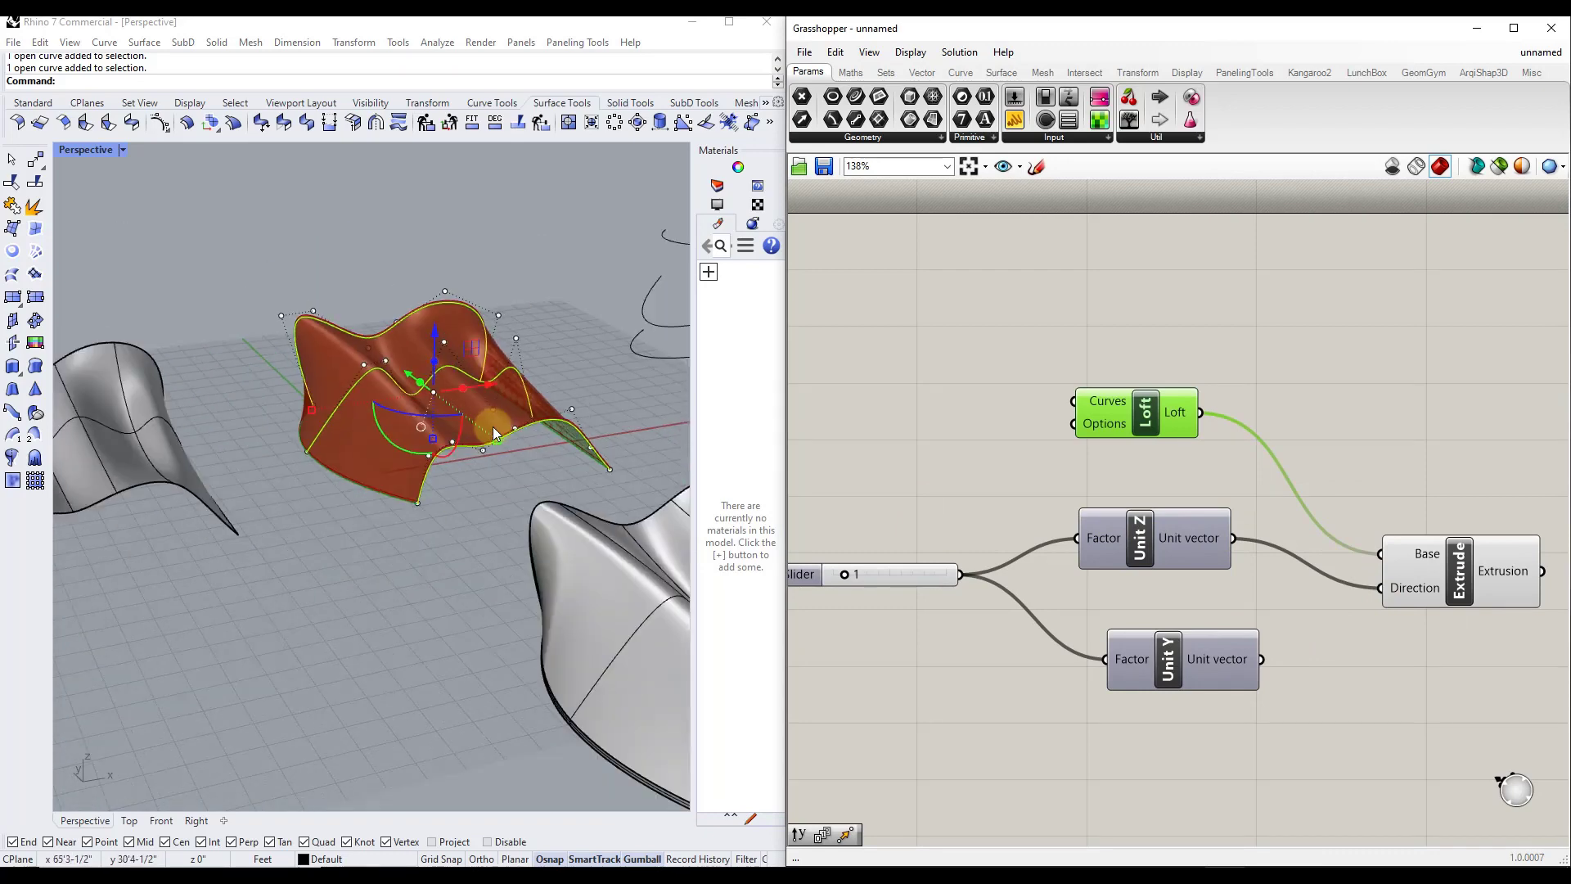
Select two loft curves and move them up away from the surface.
{"action": "right_click_drag", "start_coordinate": [493, 426], "coordinate": [450, 371]}
{"action": "key", "text": "Escape"}
{"action": "left_click", "coordinate": [403, 342]}
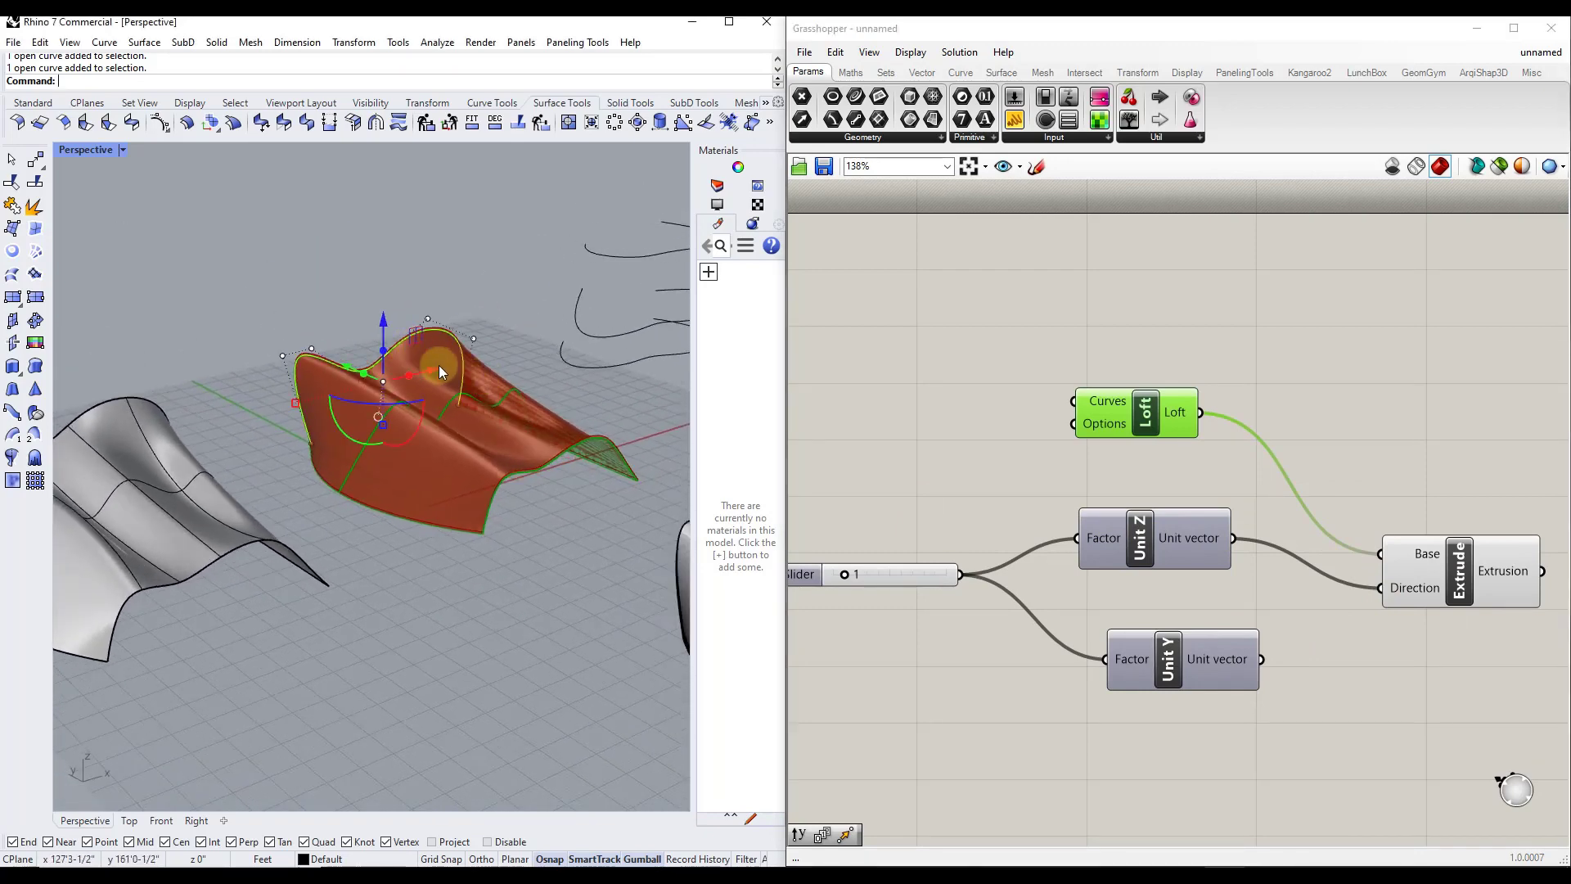
{"action": "left_click", "coordinate": [469, 394], "text": "shift"}
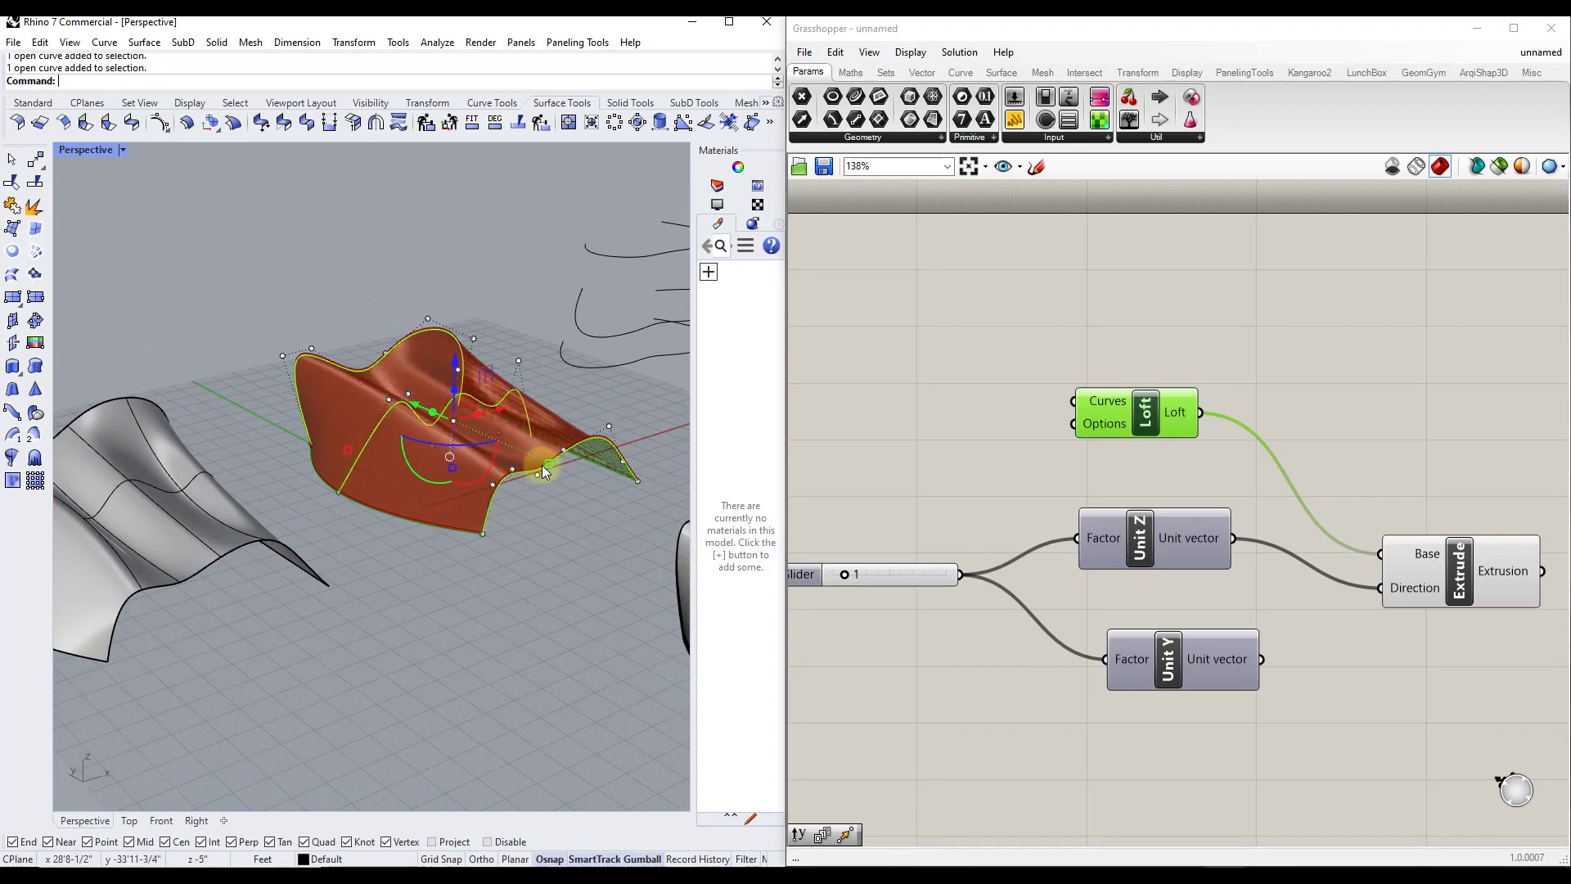
{"action": "right_click_drag", "start_coordinate": [421, 354], "coordinate": [456, 407]}
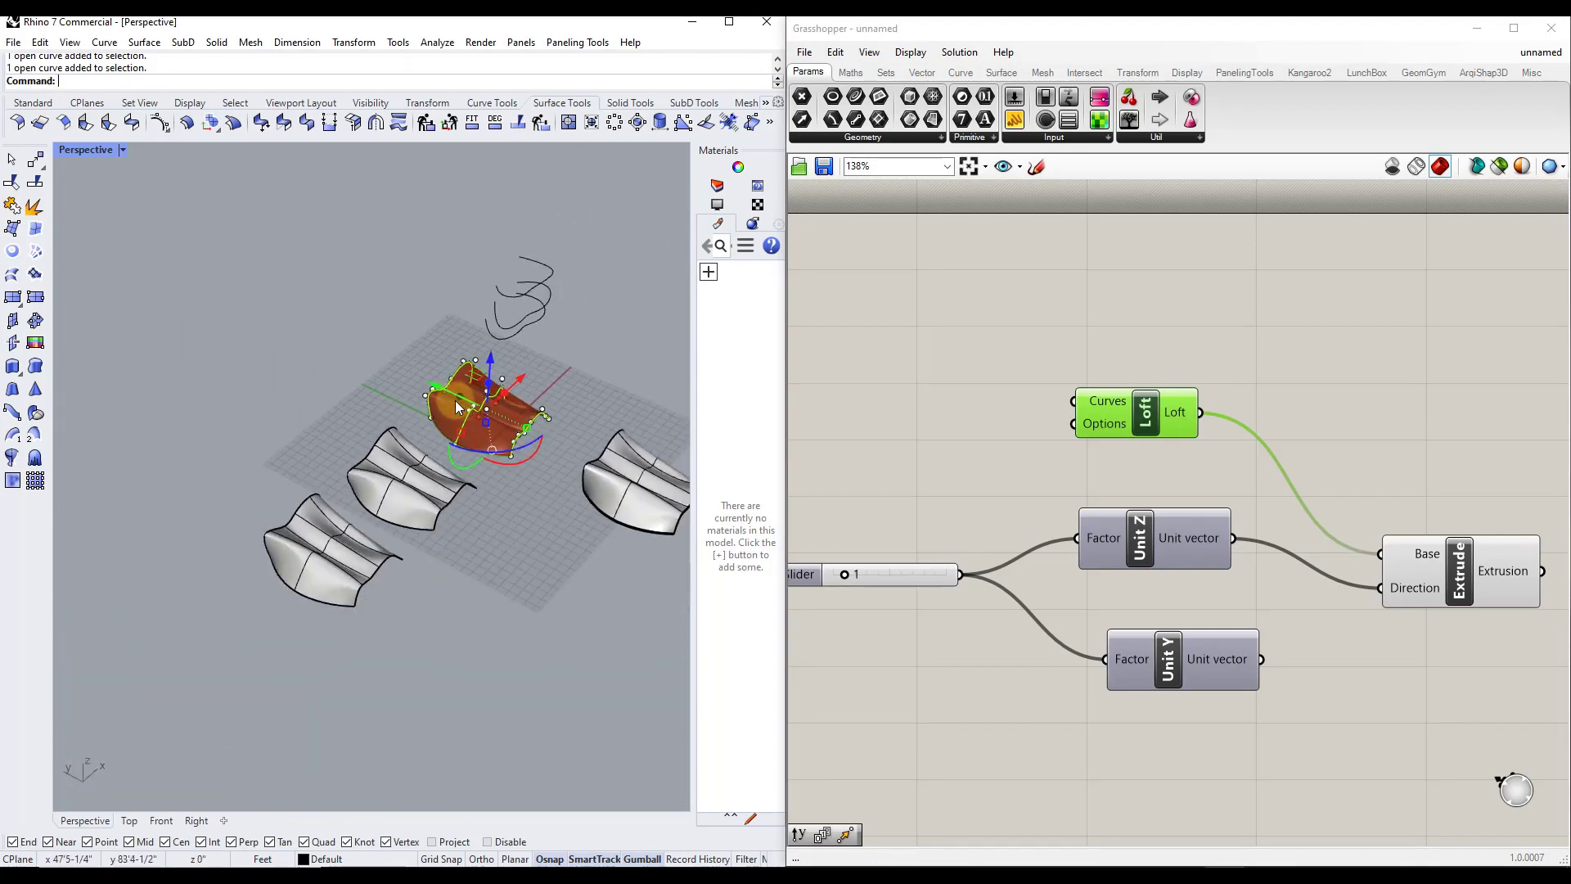
{"action": "left_click_drag", "start_coordinate": [432, 382], "coordinate": [337, 339]}
Window-select all six profile curves in the Rhino viewport.
{"action": "right_click_drag", "start_coordinate": [488, 415], "coordinate": [316, 289]}
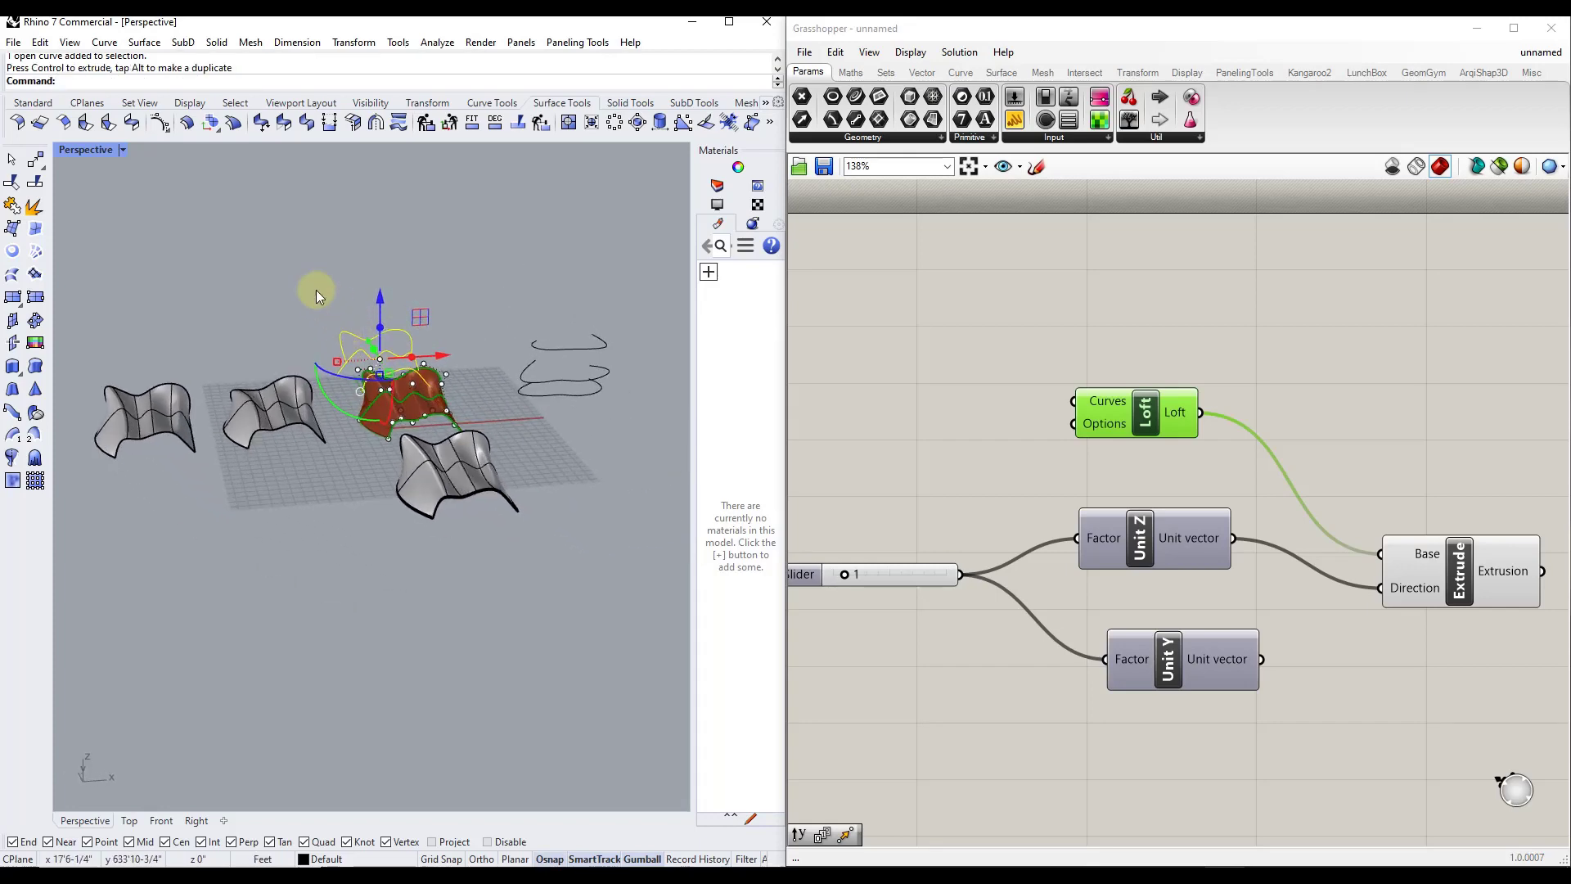
{"action": "left_click_drag", "start_coordinate": [316, 290], "coordinate": [431, 416]}
{"action": "left_click_drag", "start_coordinate": [308, 296], "coordinate": [494, 460]}
{"action": "left_click", "coordinate": [318, 282]}
{"action": "left_click_drag", "start_coordinate": [318, 282], "coordinate": [467, 444]}
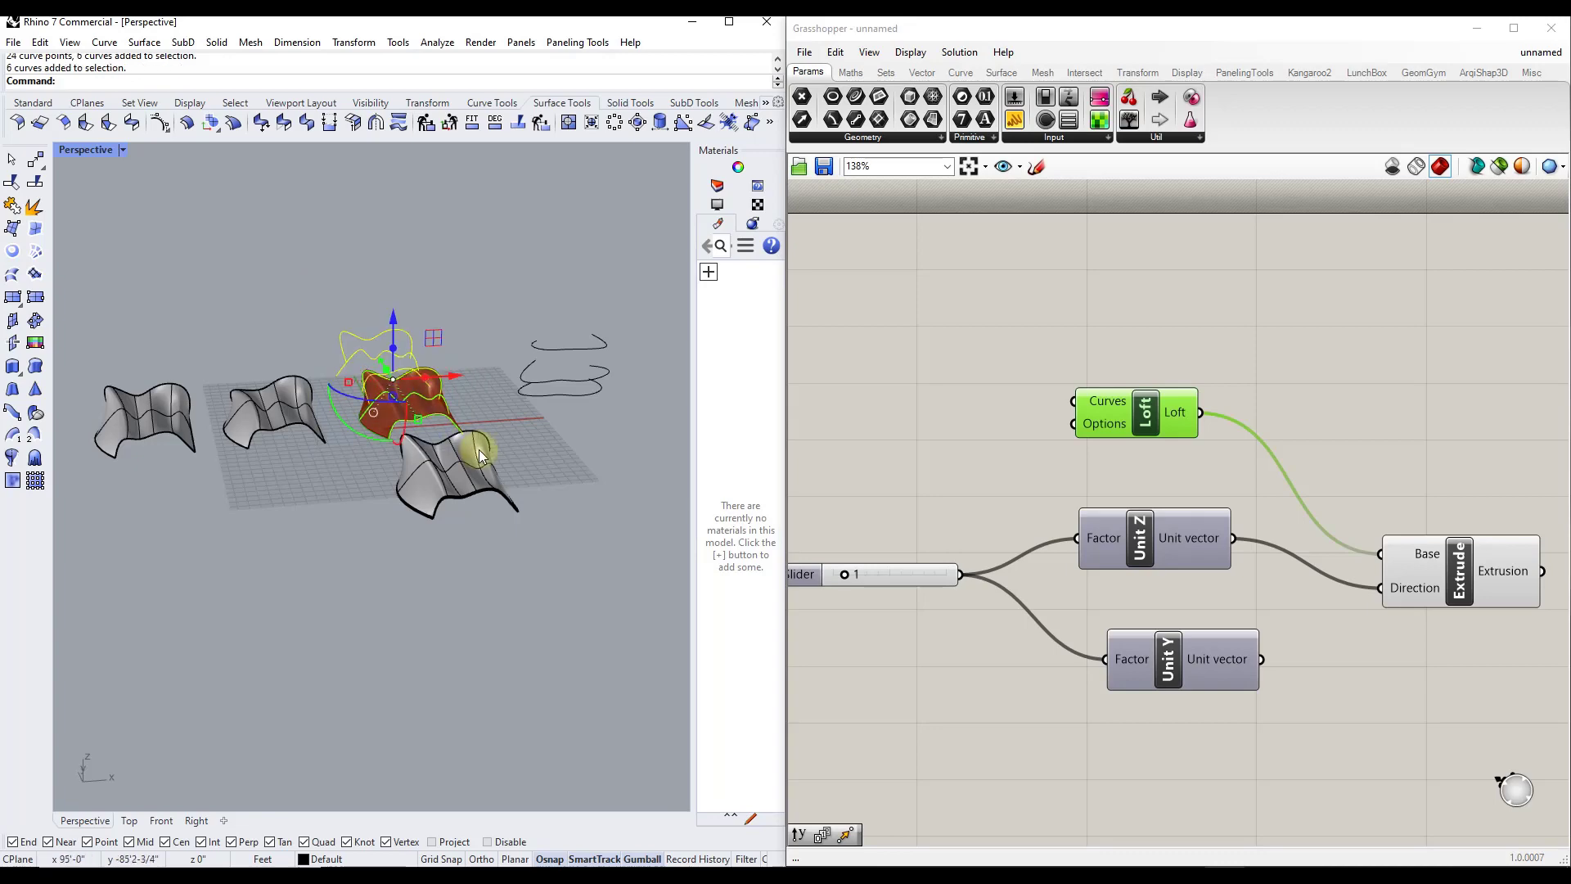
{"action": "right_click_drag", "start_coordinate": [467, 443], "coordinate": [476, 364]}
{"action": "scroll", "coordinate": [442, 411], "scroll_direction": "up", "scroll_amount": 4}
Assign the six selected curves to the Loft's Curves input and inspect the wavy surface.
{"action": "right_click", "coordinate": [1096, 410]}
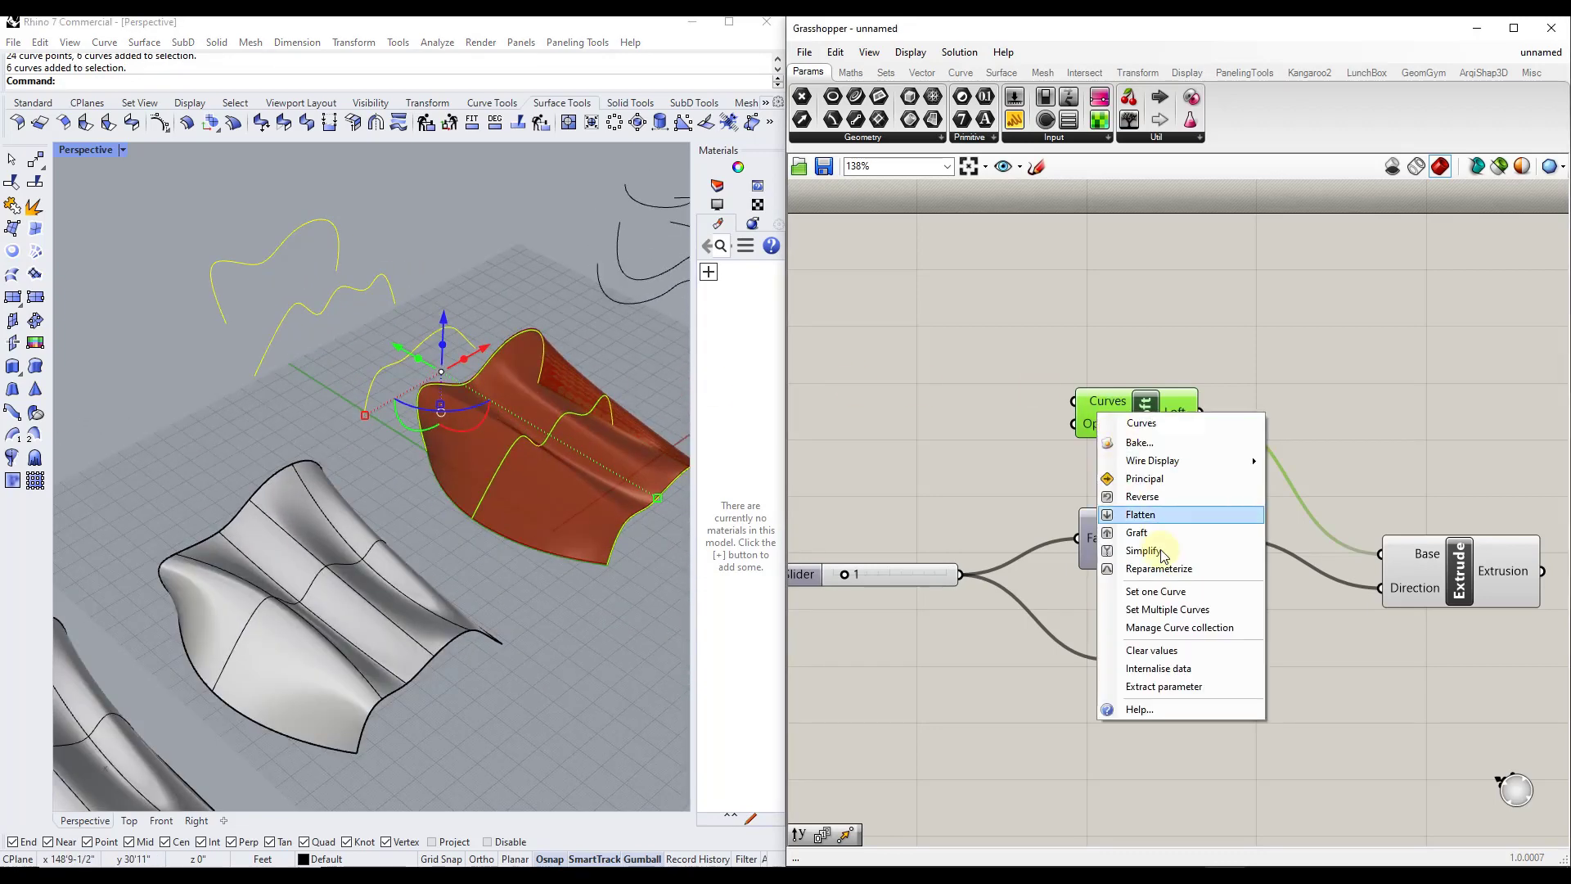
{"action": "left_click", "coordinate": [1179, 610]}
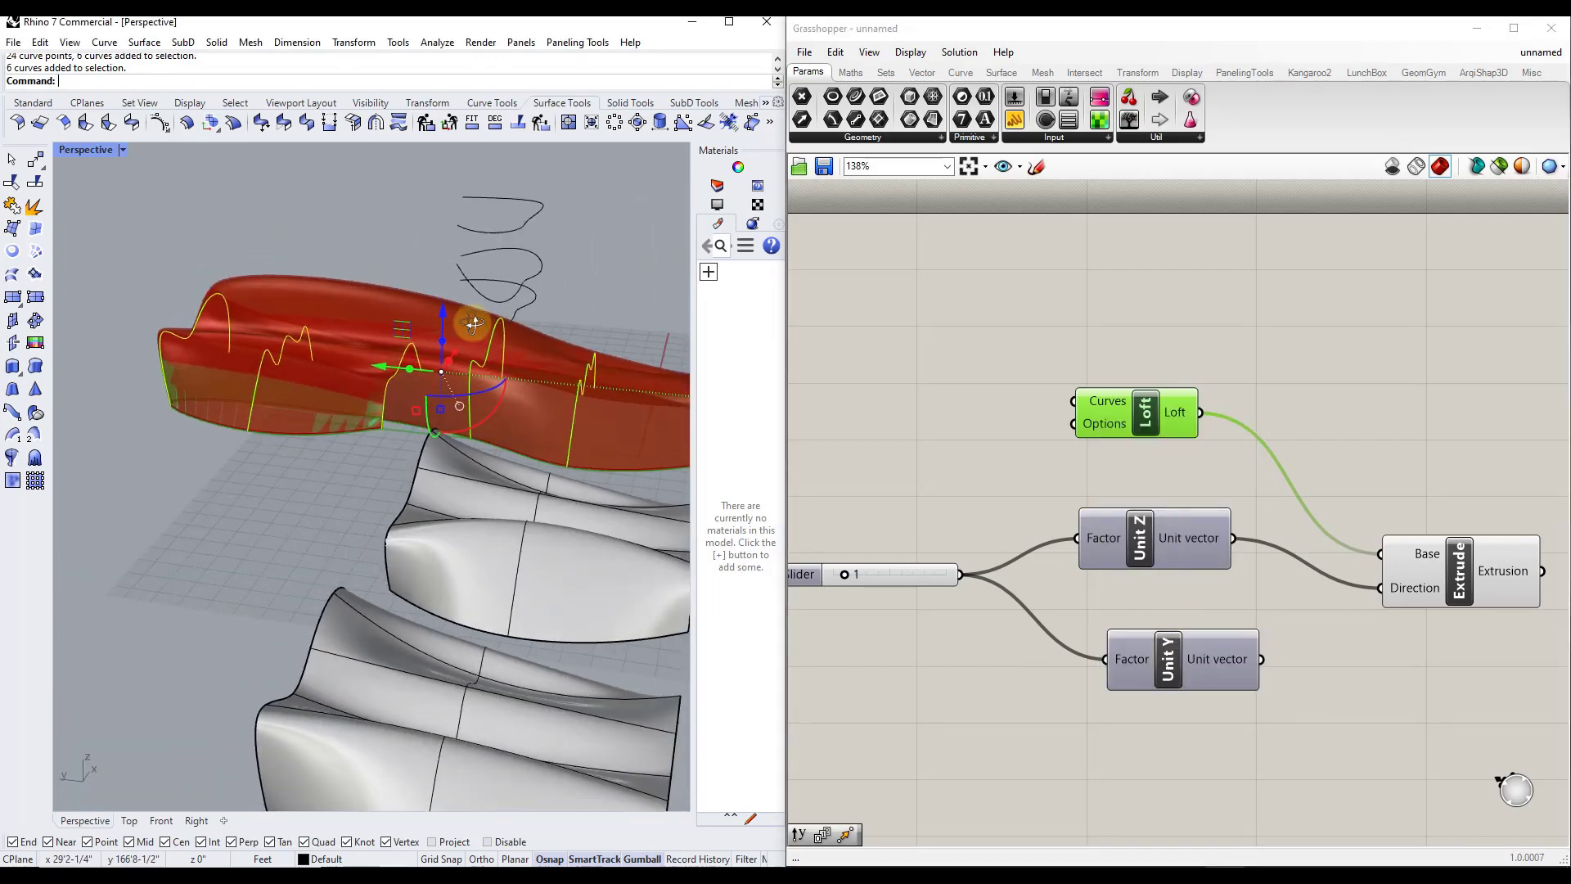
{"action": "right_click_drag", "start_coordinate": [342, 365], "coordinate": [527, 363]}
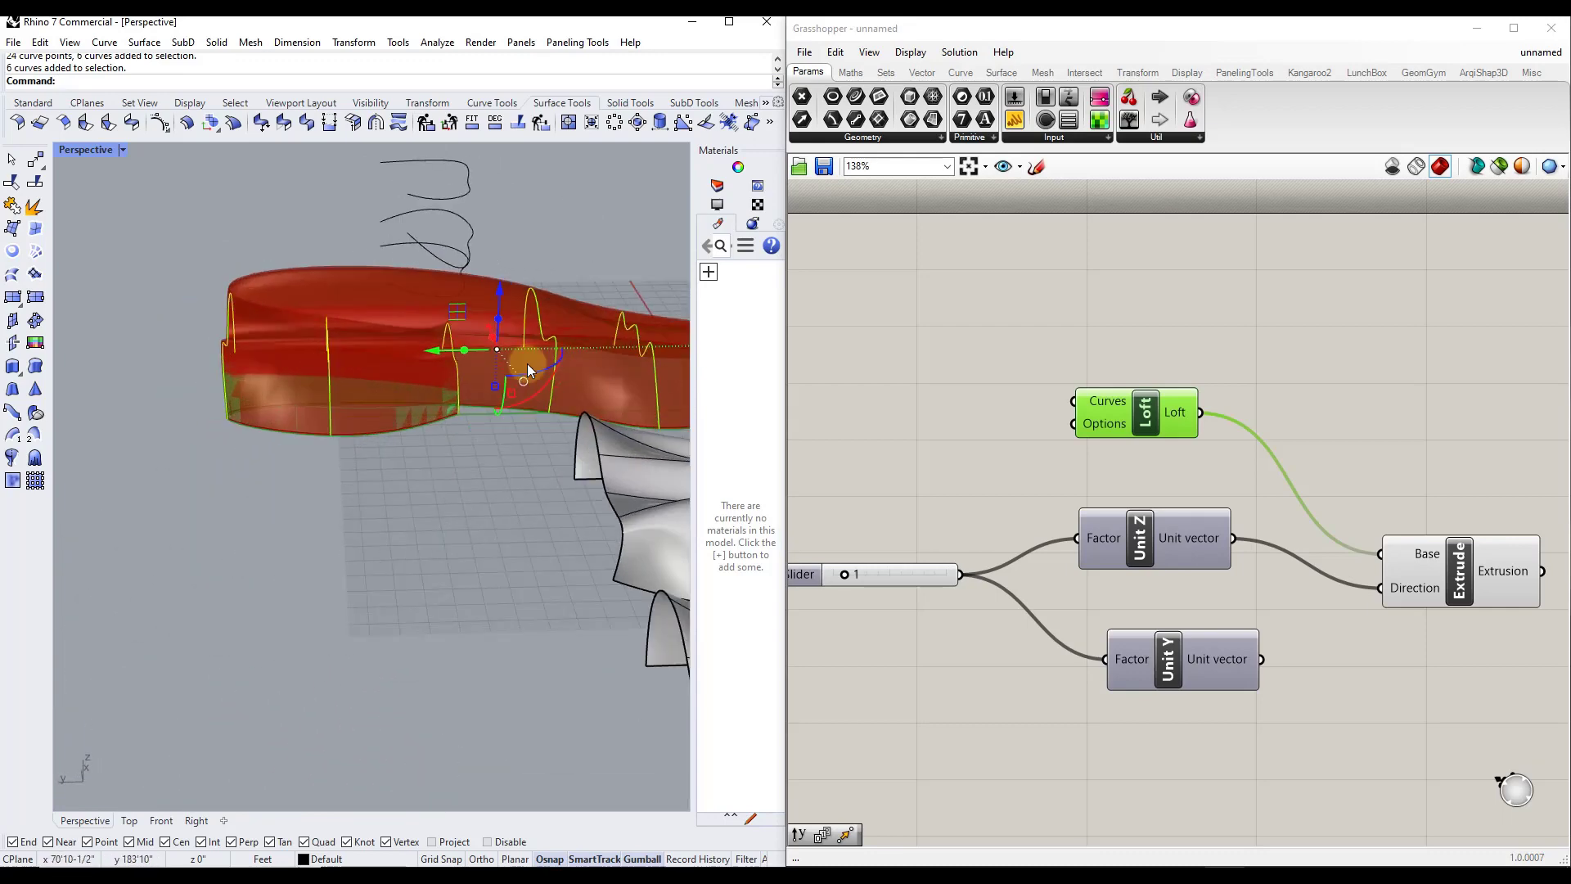
{"action": "right_click", "coordinate": [1108, 406]}
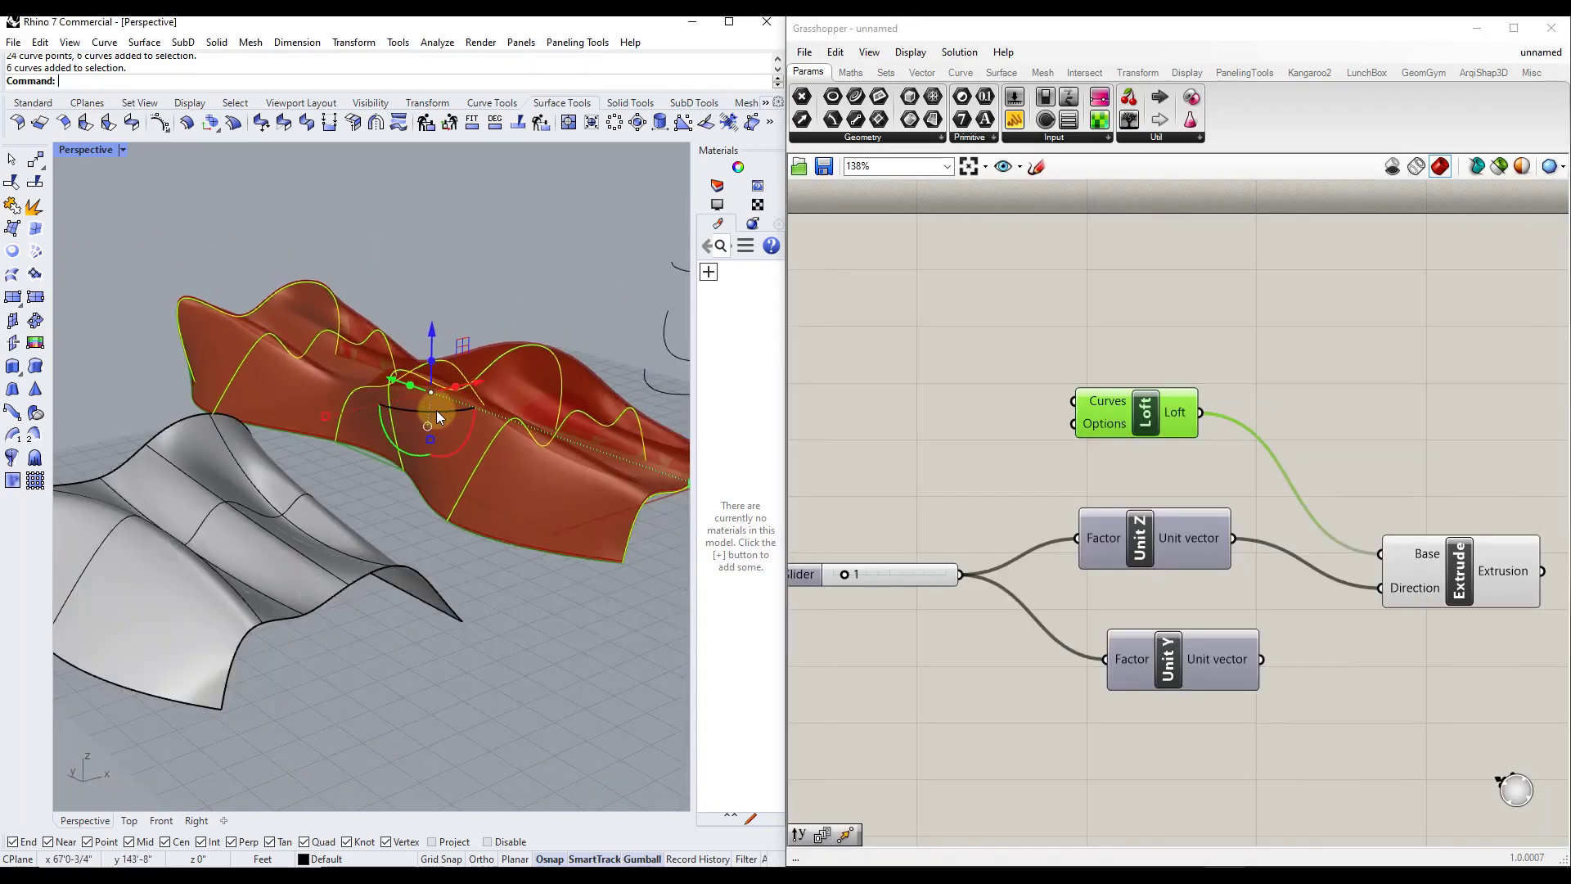
{"action": "mouse_move", "coordinate": [436, 411]}
{"action": "right_mouse_down"}
{"action": "mouse_move", "coordinate": [516, 445]}
{"action": "mouse_move", "coordinate": [536, 414]}
{"action": "mouse_move", "coordinate": [414, 350]}
{"action": "mouse_move", "coordinate": [390, 419]}
{"action": "mouse_move", "coordinate": [425, 413]}
{"action": "right_mouse_up"}
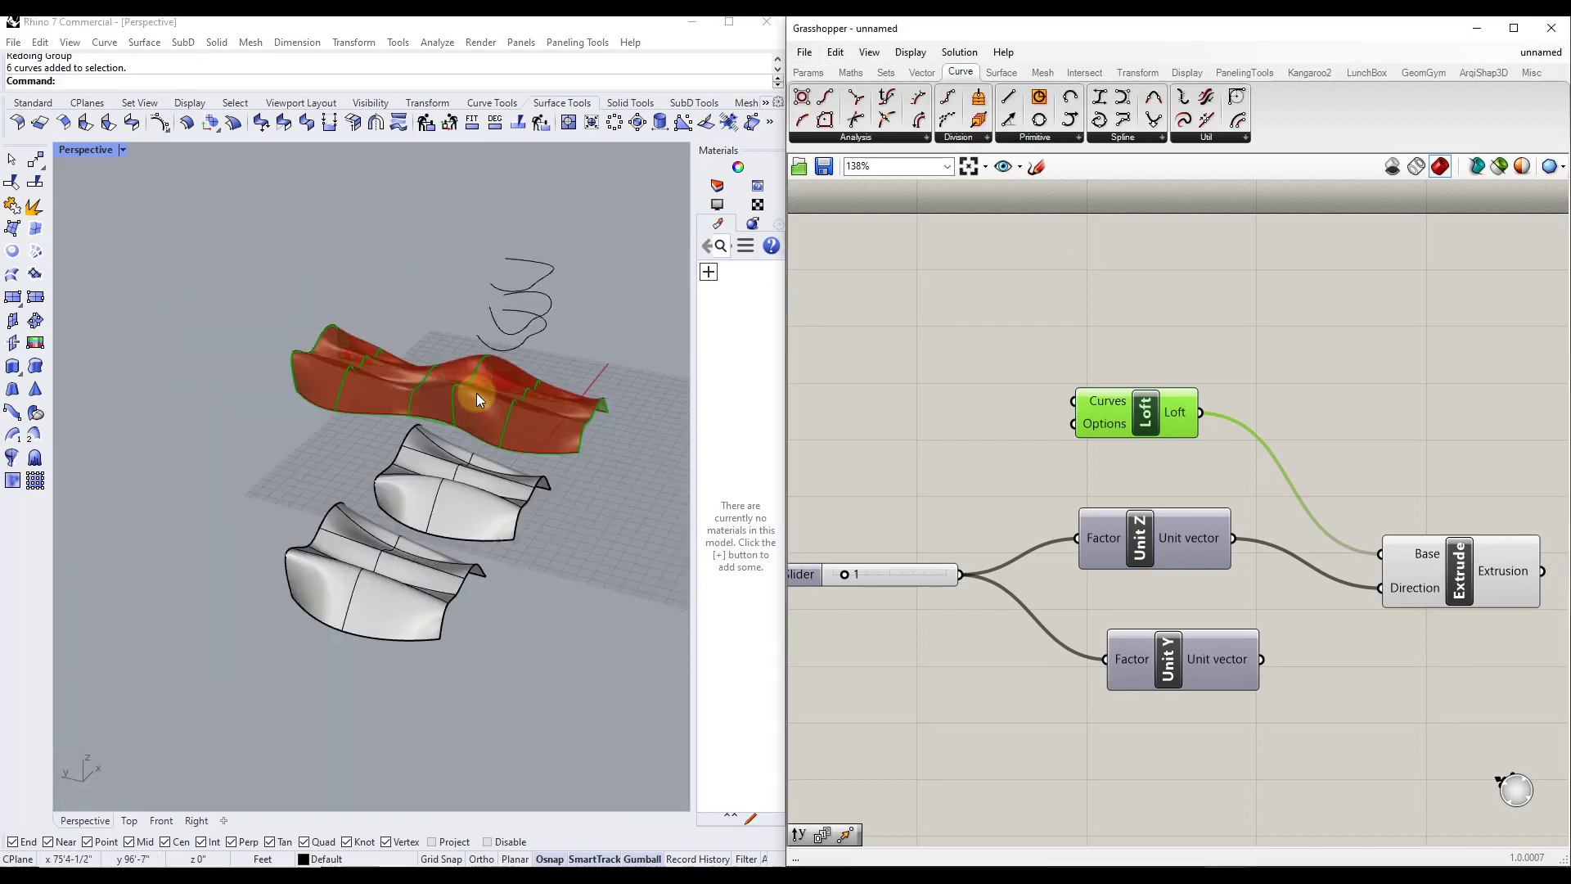
{"action": "scroll", "coordinate": [459, 386], "scroll_direction": "up", "scroll_amount": 3}
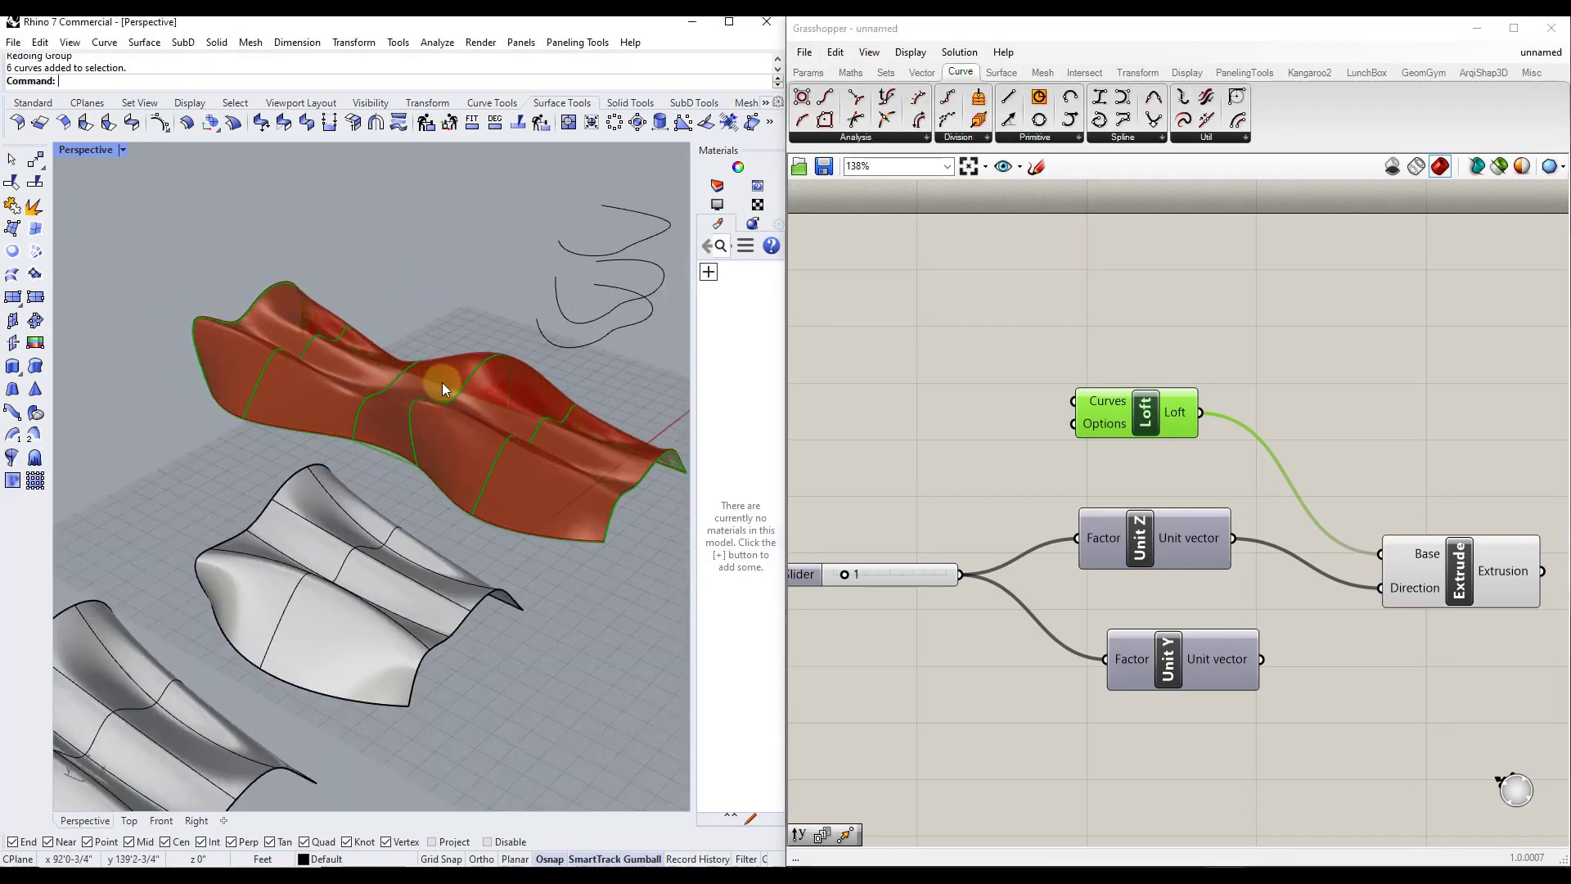
{"action": "mouse_move", "coordinate": [445, 385]}
{"action": "right_mouse_down"}
{"action": "mouse_move", "coordinate": [491, 445]}
{"action": "mouse_move", "coordinate": [459, 406]}
{"action": "right_mouse_up"}
{"action": "scroll", "coordinate": [410, 389], "scroll_direction": "up", "scroll_amount": 5}
{"action": "scroll", "coordinate": [381, 377], "scroll_direction": "down", "scroll_amount": 3}
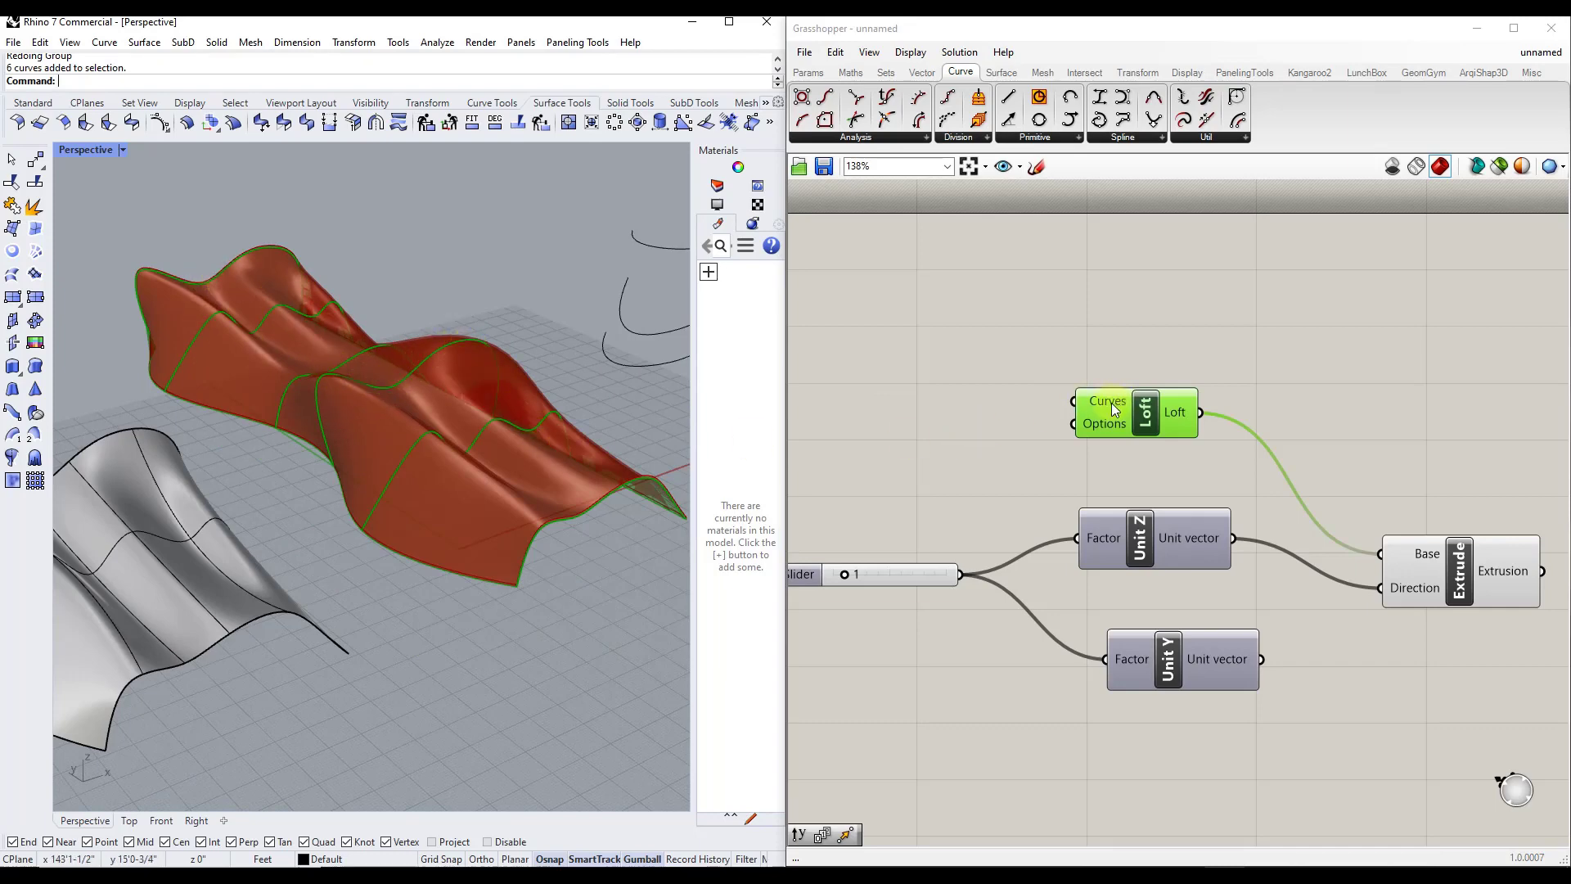
{"action": "mouse_move", "coordinate": [1111, 403]}
{"action": "scroll", "coordinate": [312, 351], "scroll_direction": "down", "scroll_amount": 4}
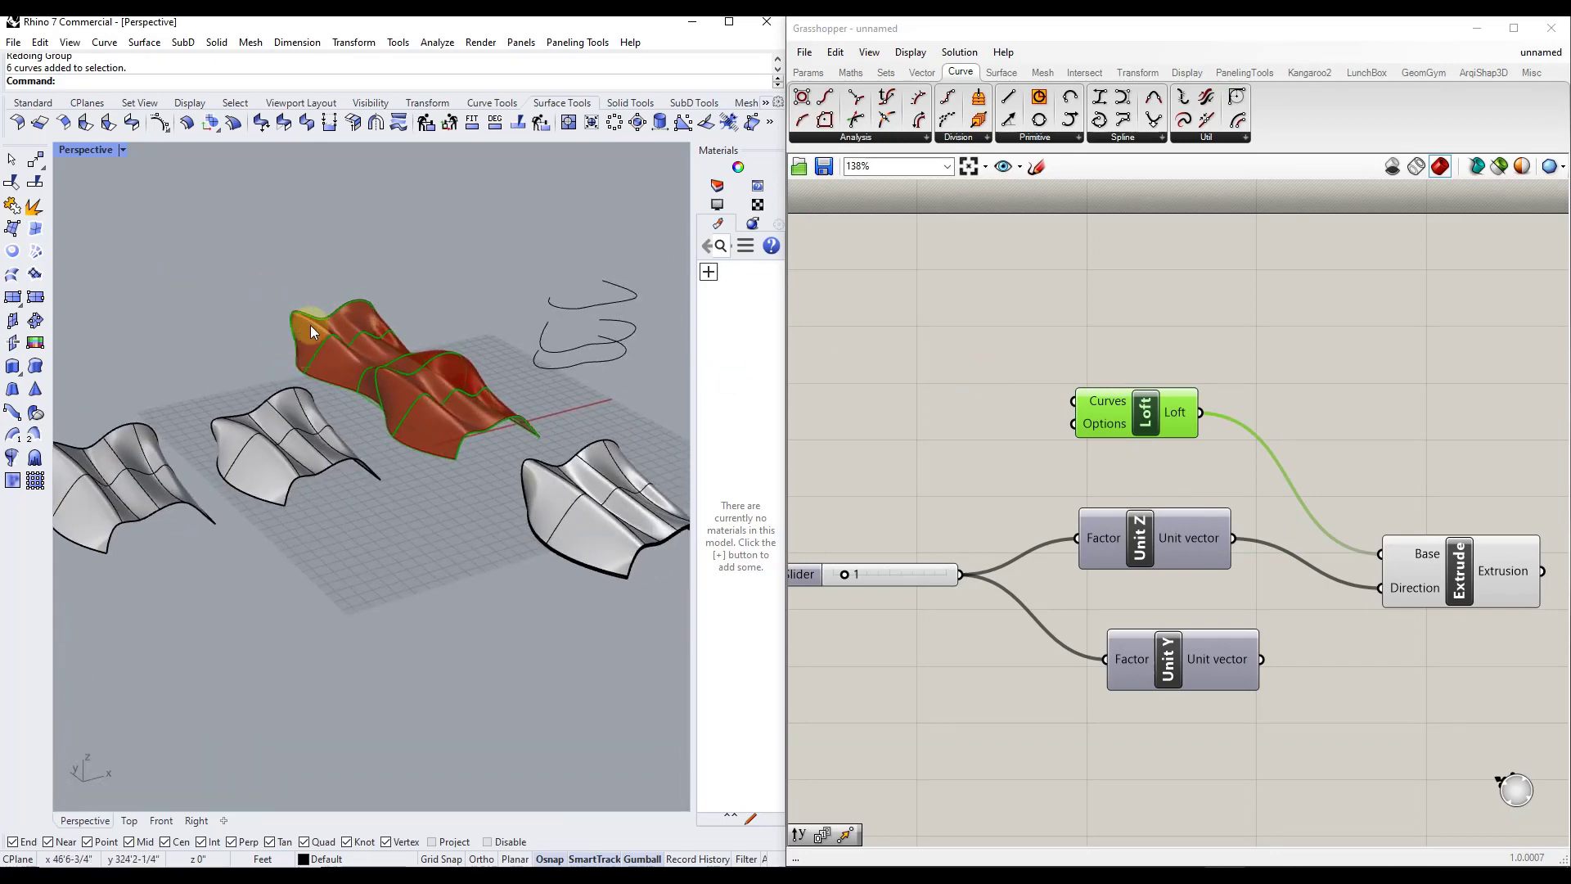
{"action": "scroll", "coordinate": [416, 365], "scroll_direction": "up", "scroll_amount": 5}
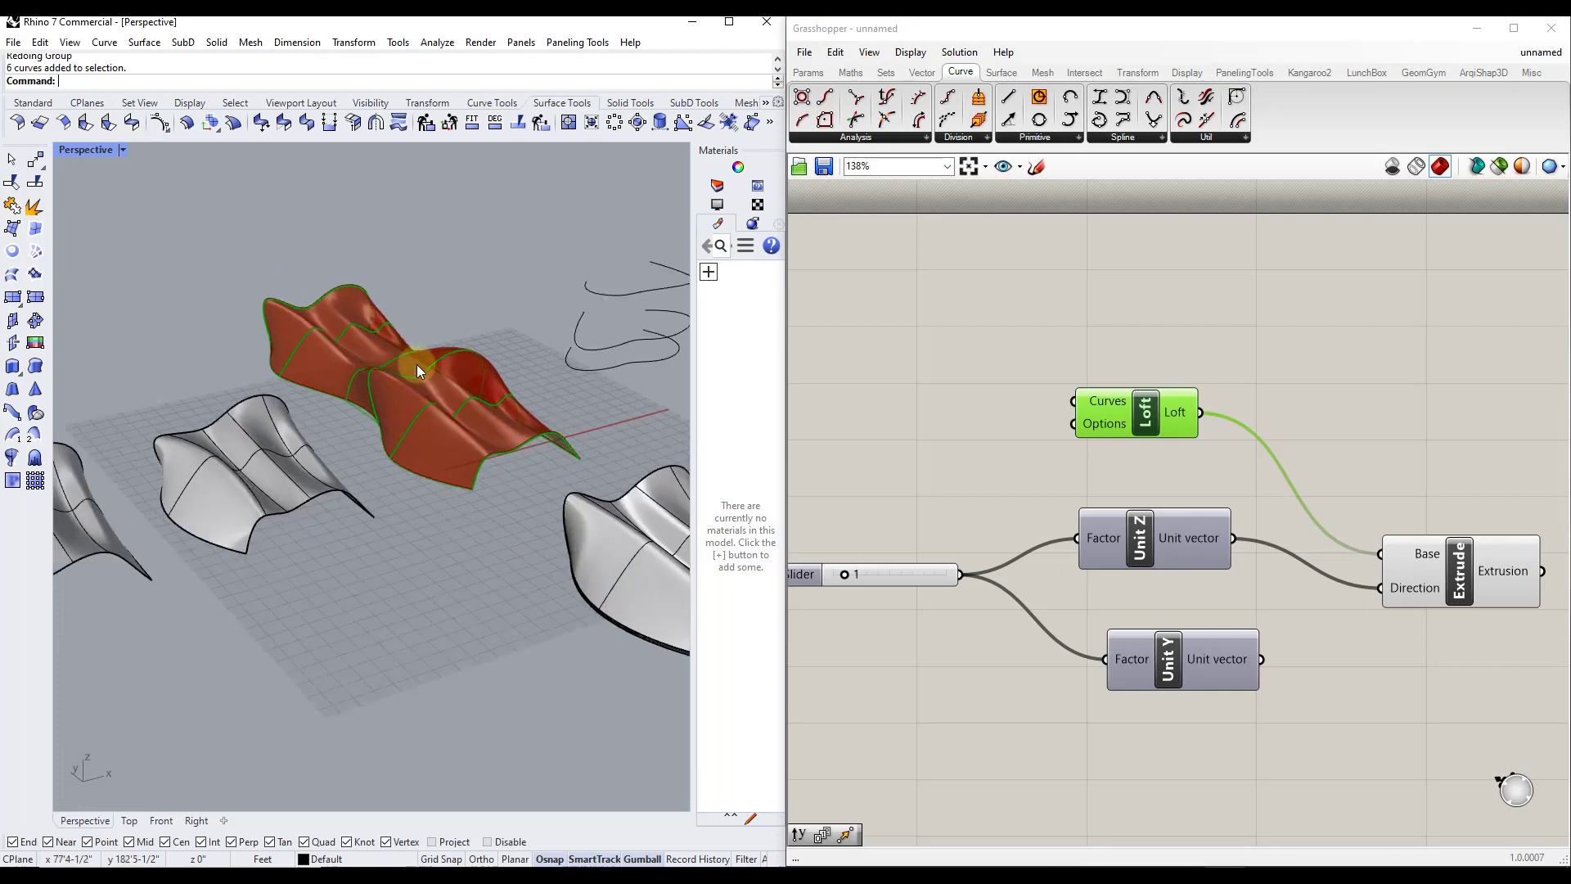
{"action": "scroll", "coordinate": [293, 331], "scroll_direction": "up", "scroll_amount": 3}
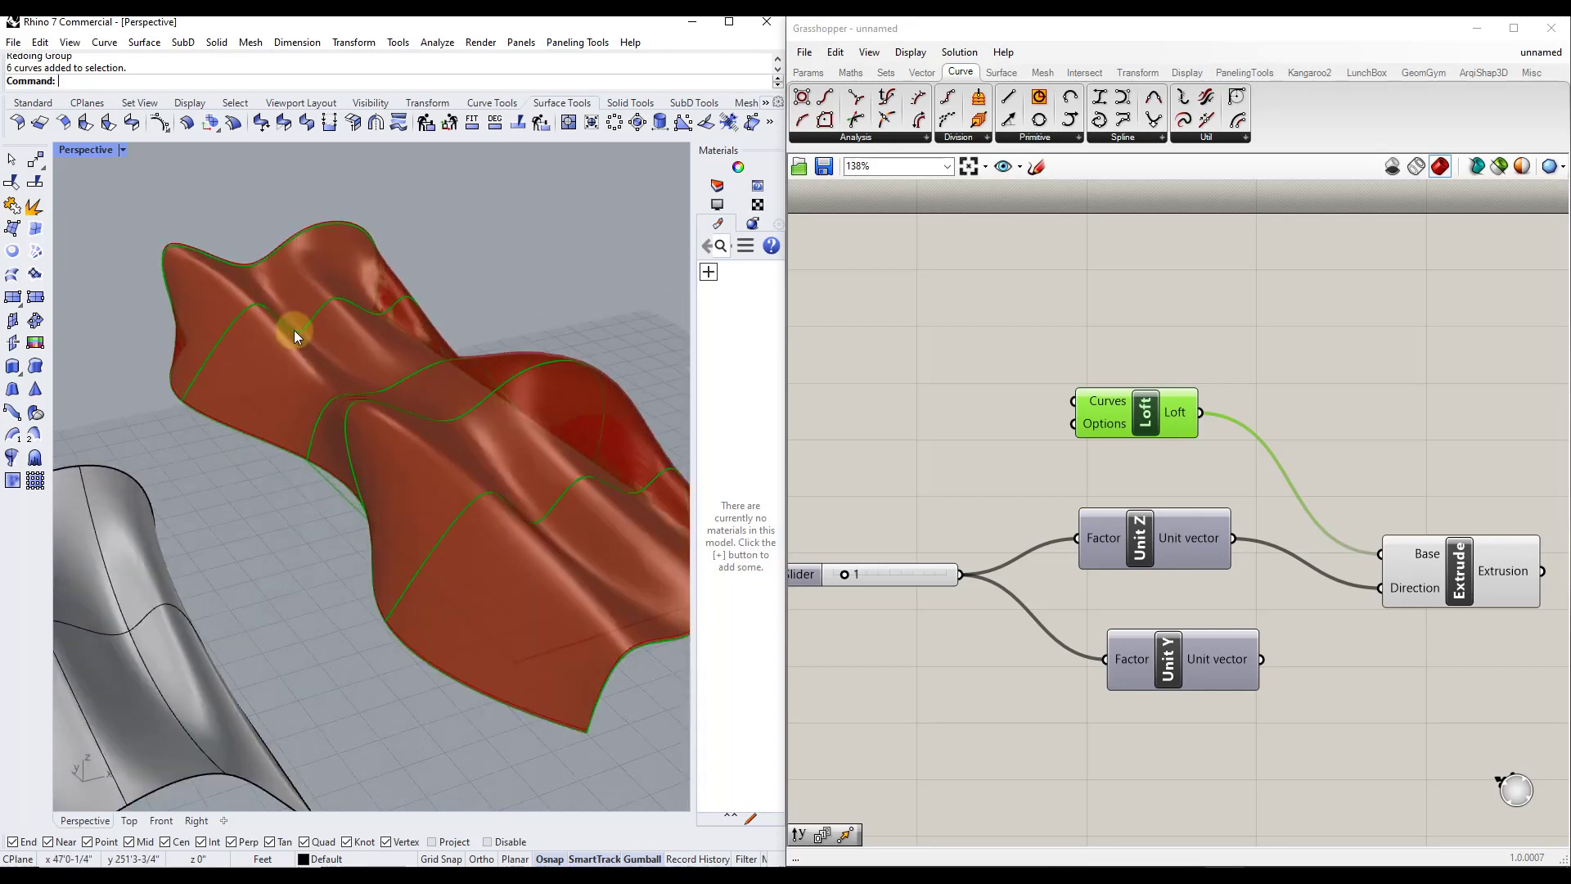